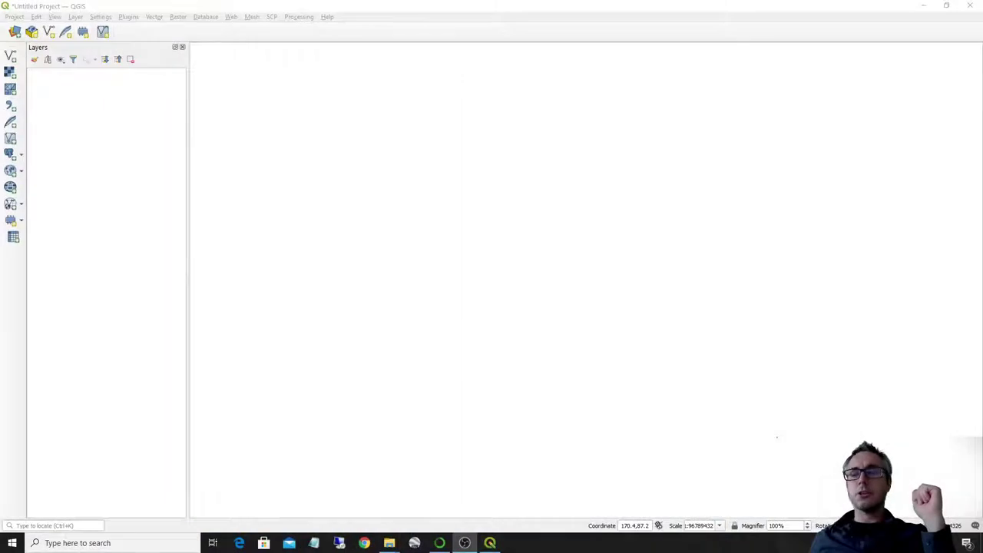
Look up the qgis2web plugin in the Plugin Manager and review its details.
{"action": "left_click", "coordinate": [234, 5]}
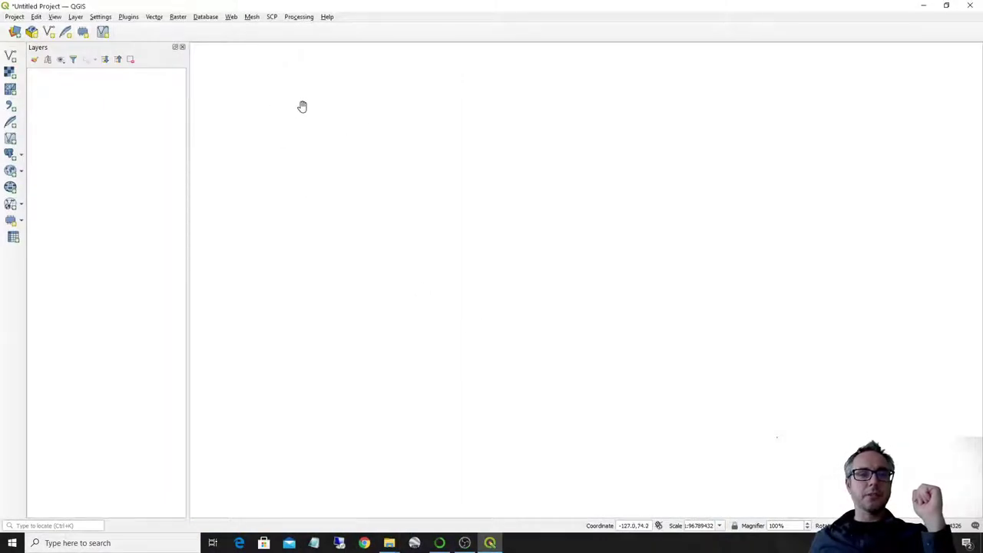
{"action": "left_click", "coordinate": [127, 17]}
{"action": "left_click", "coordinate": [138, 28]}
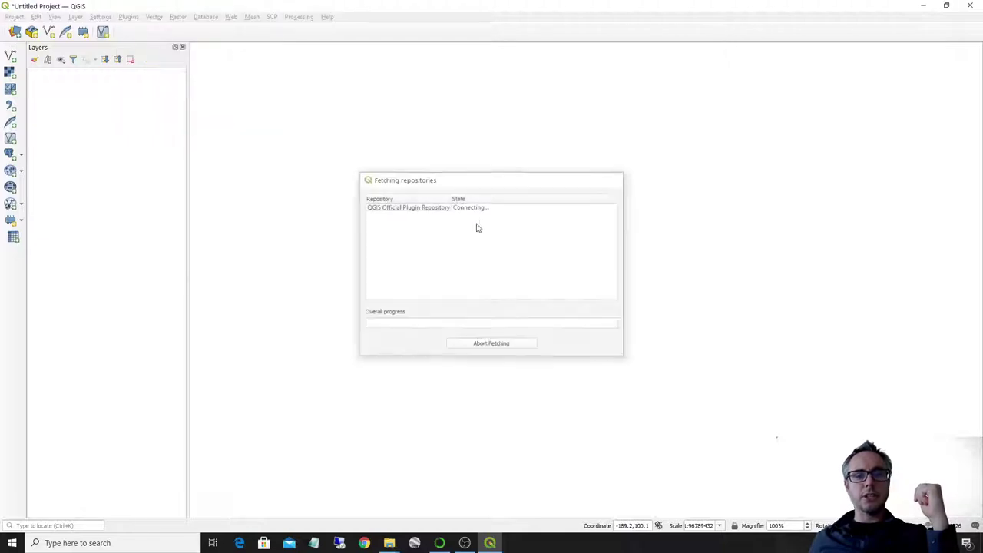
{"action": "left_click_drag", "start_coordinate": [442, 161], "coordinate": [421, 83]}
{"action": "left_click_drag", "start_coordinate": [673, 335], "coordinate": [784, 450]}
{"action": "type", "text": "qgis2web"}
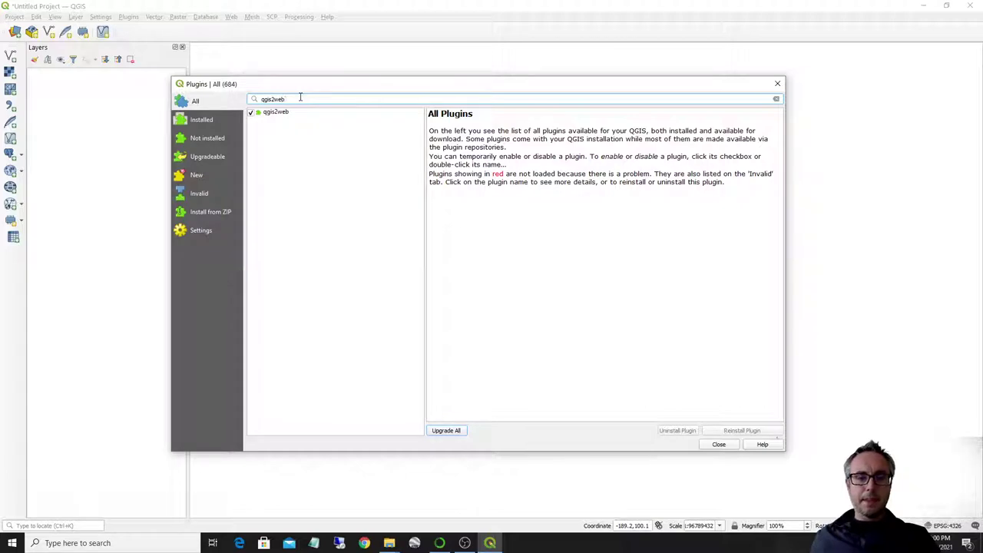
{"action": "left_click", "coordinate": [270, 113]}
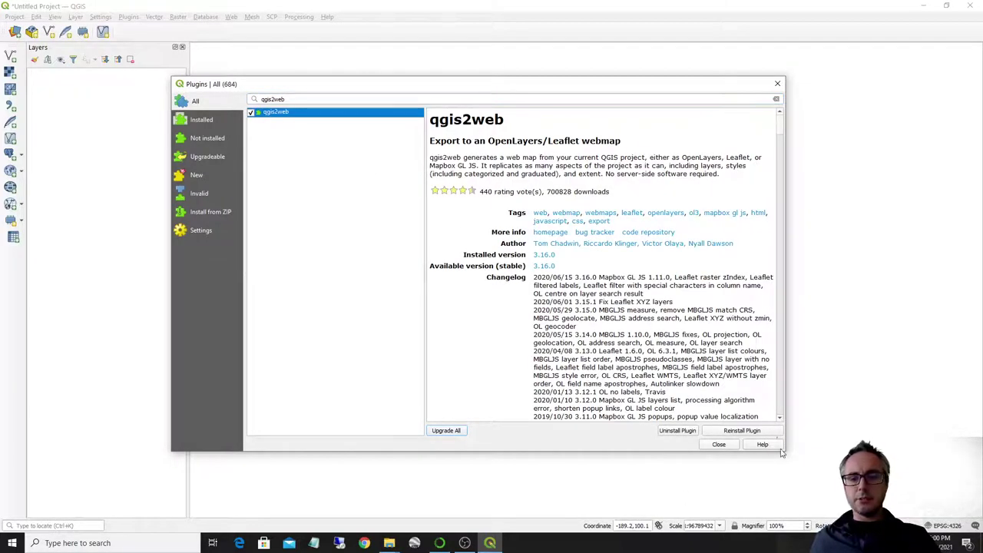
{"action": "left_click_drag", "start_coordinate": [785, 450], "coordinate": [821, 490]}
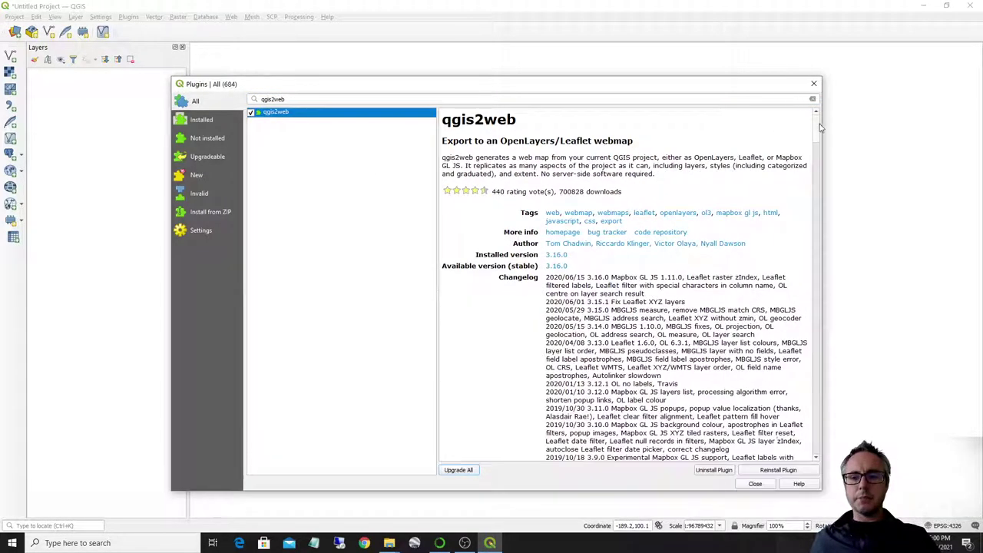
{"action": "mouse_move", "coordinate": [819, 127]}
{"action": "left_mouse_down"}
{"action": "mouse_move", "coordinate": [821, 382]}
{"action": "mouse_move", "coordinate": [818, 122]}
{"action": "left_mouse_up"}
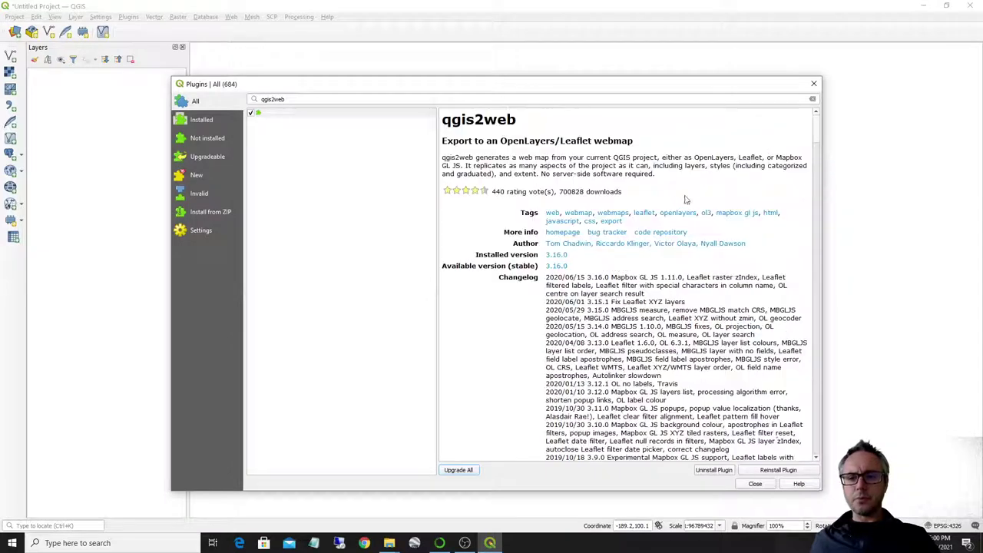
{"action": "left_click", "coordinate": [756, 484]}
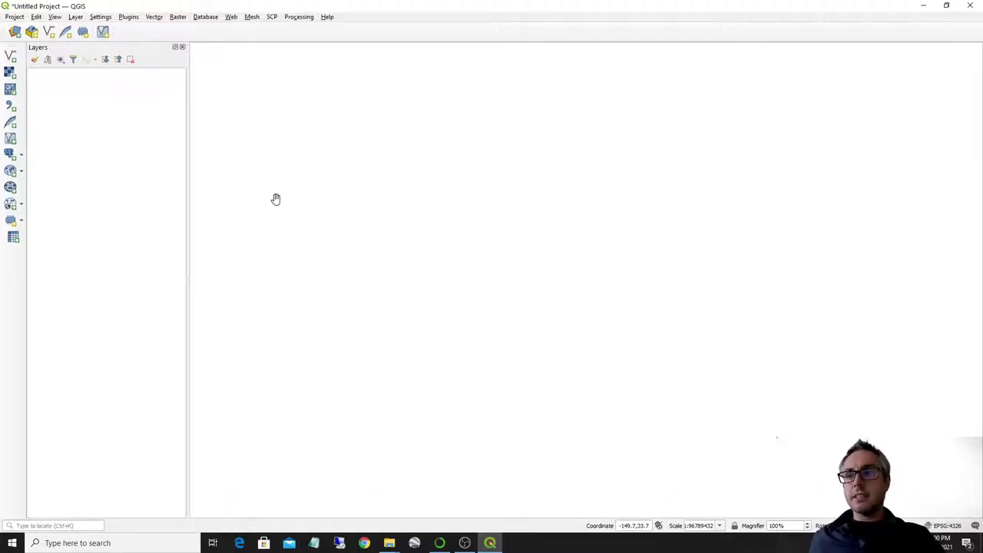
Add the countries shapefile to the map as a vector layer.
{"action": "left_click", "coordinate": [10, 56]}
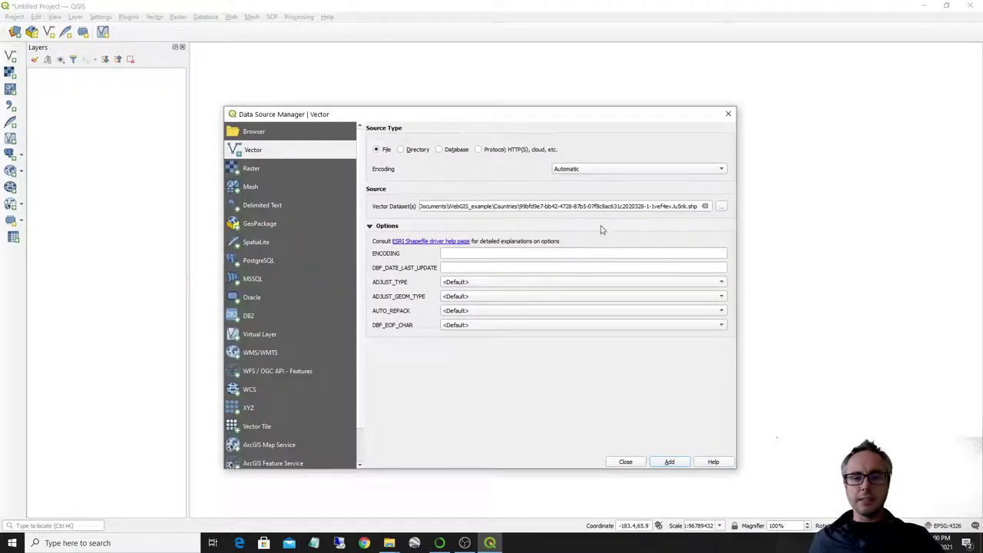
{"action": "left_click", "coordinate": [721, 209]}
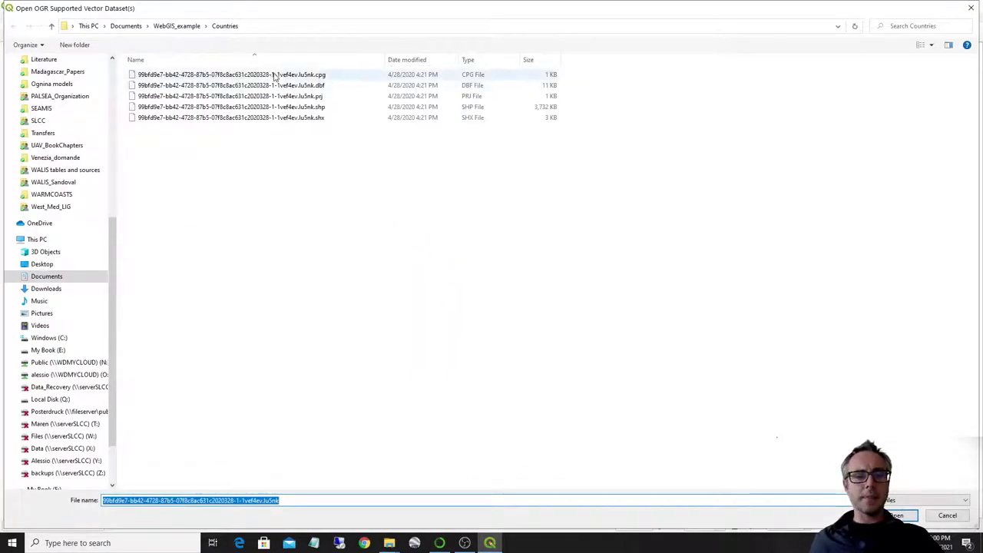
{"action": "left_click", "coordinate": [321, 111]}
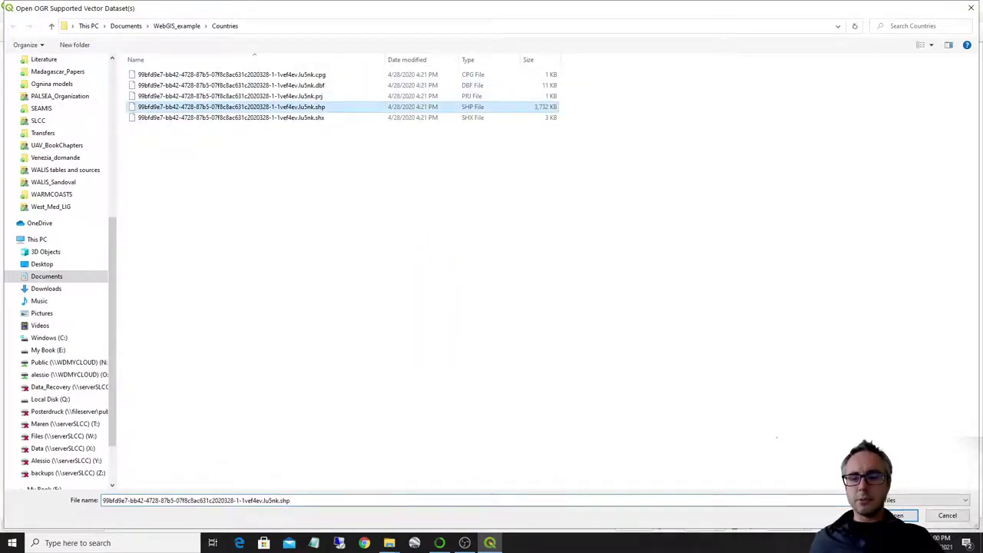
{"action": "key", "text": "Return"}
{"action": "left_click", "coordinate": [670, 462]}
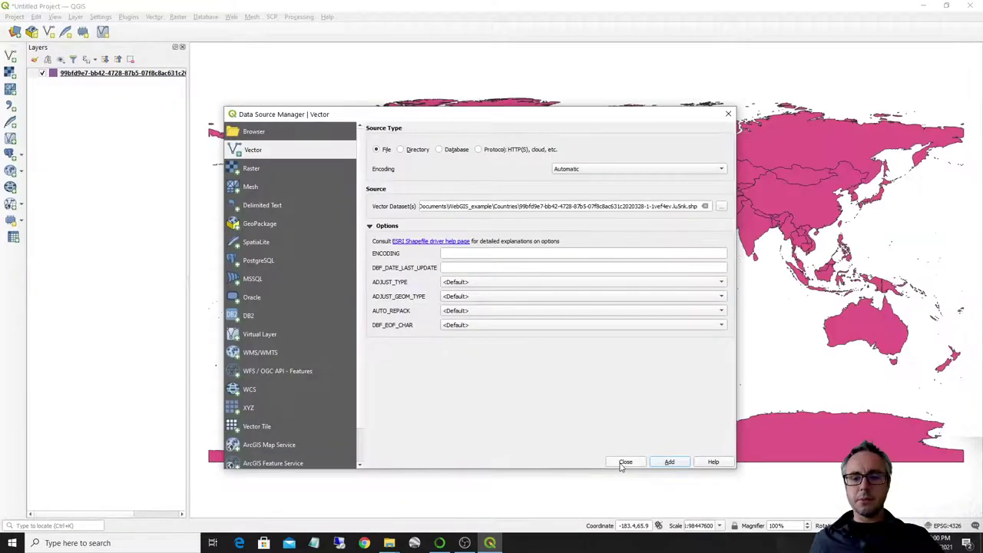
{"action": "left_click", "coordinate": [625, 462]}
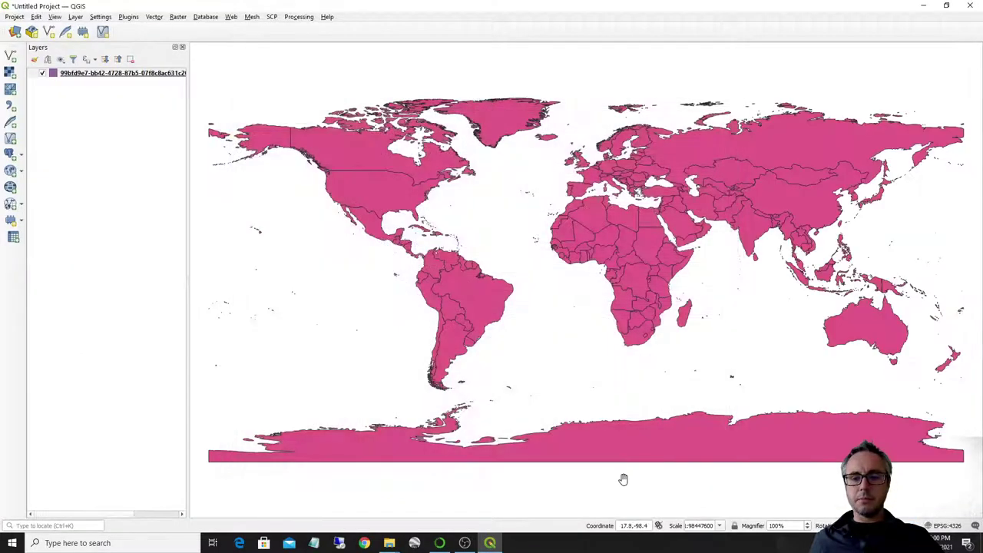
Add World_Cities.shp from the WebGIS_example World_Cities-shp folder as a vector layer.
{"action": "left_click", "coordinate": [10, 56]}
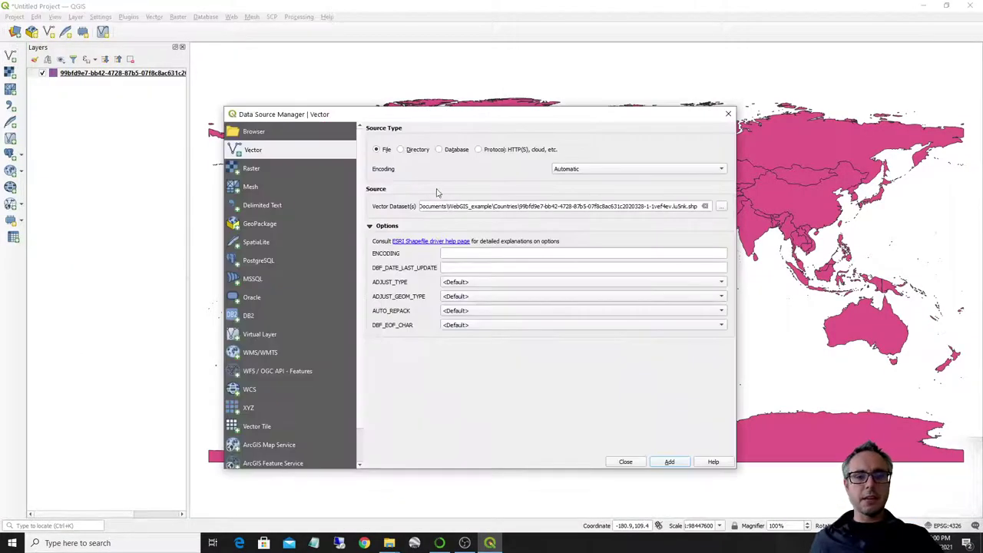
{"action": "left_click", "coordinate": [720, 206]}
{"action": "left_click", "coordinate": [178, 27]}
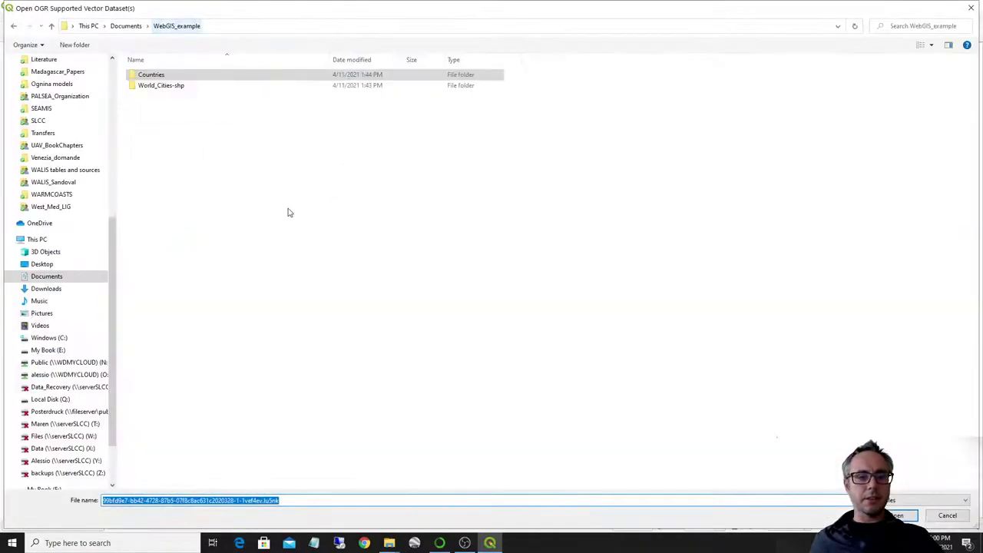
{"action": "double_click", "coordinate": [158, 86]}
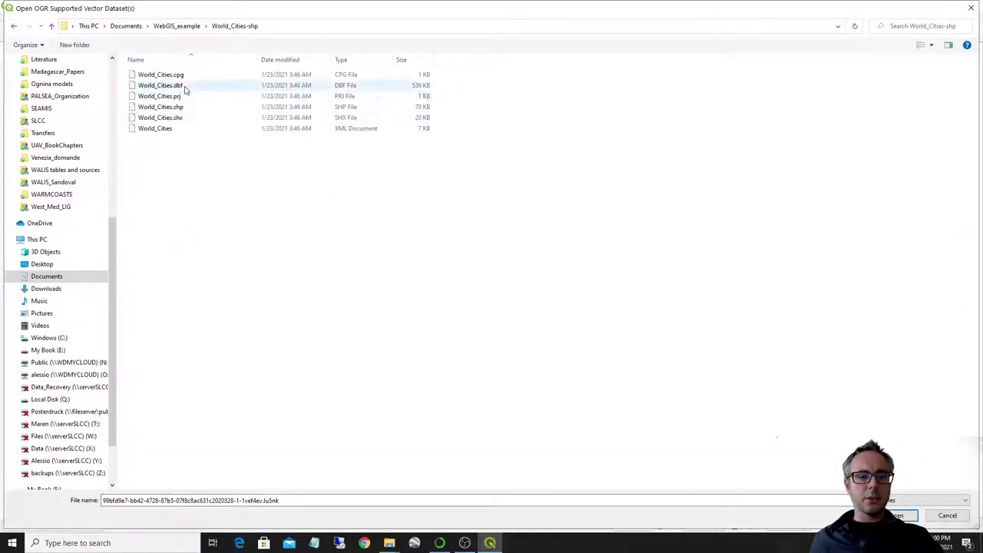
{"action": "left_click", "coordinate": [188, 107]}
{"action": "key", "text": "Return"}
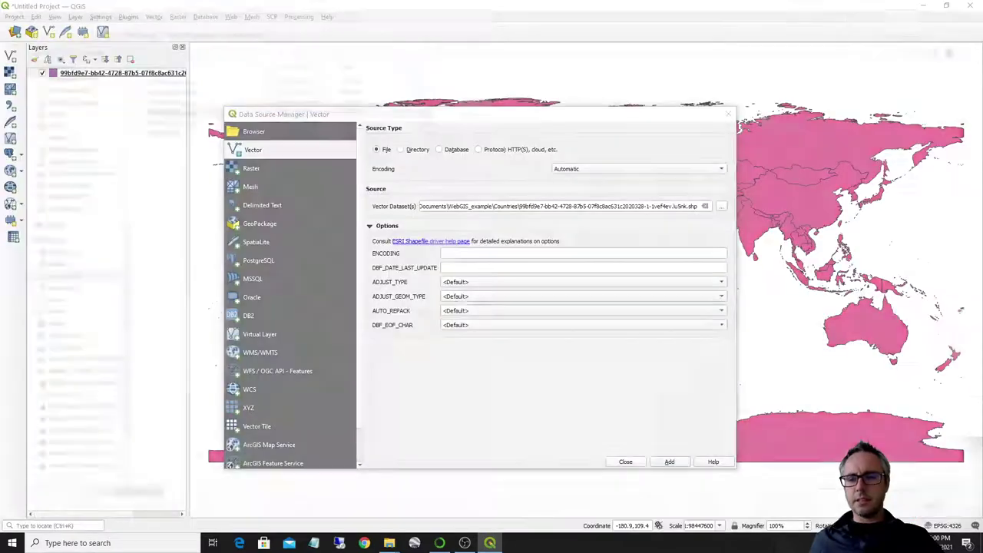
{"action": "left_click", "coordinate": [671, 461]}
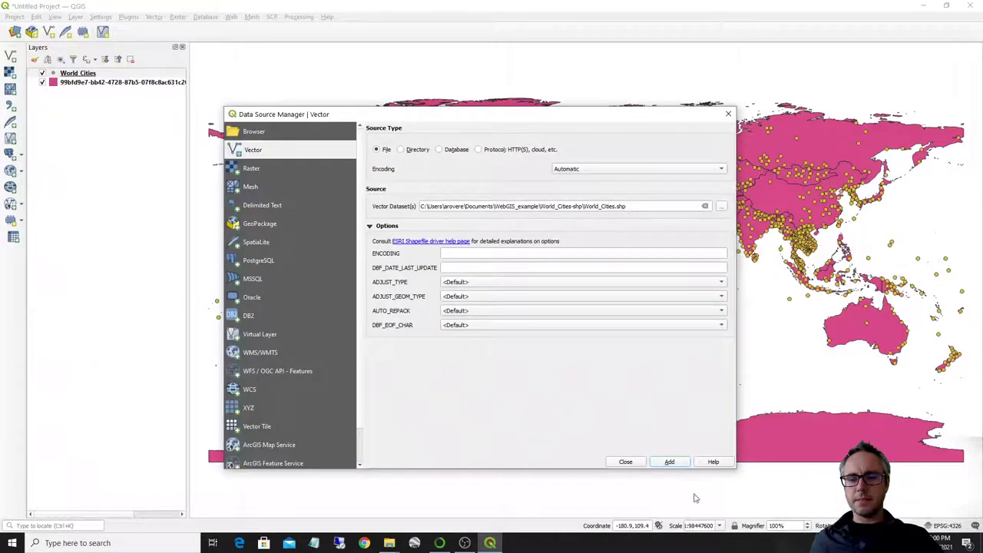
{"action": "left_click", "coordinate": [627, 460]}
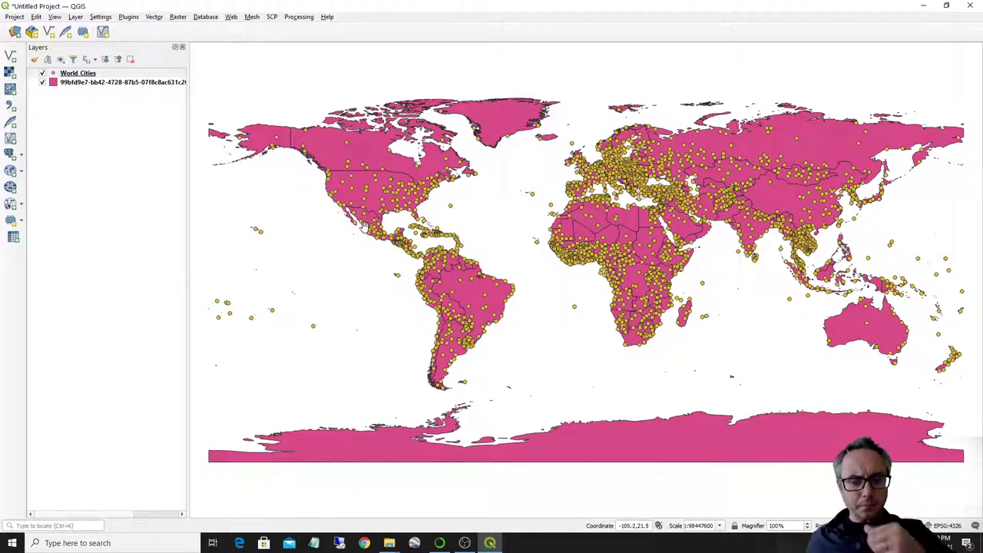
Open the Properties dialog of the countries layer.
{"action": "left_click", "coordinate": [97, 83]}
{"action": "right_click", "coordinate": [95, 85]}
{"action": "mouse_move", "coordinate": [154, 285]}
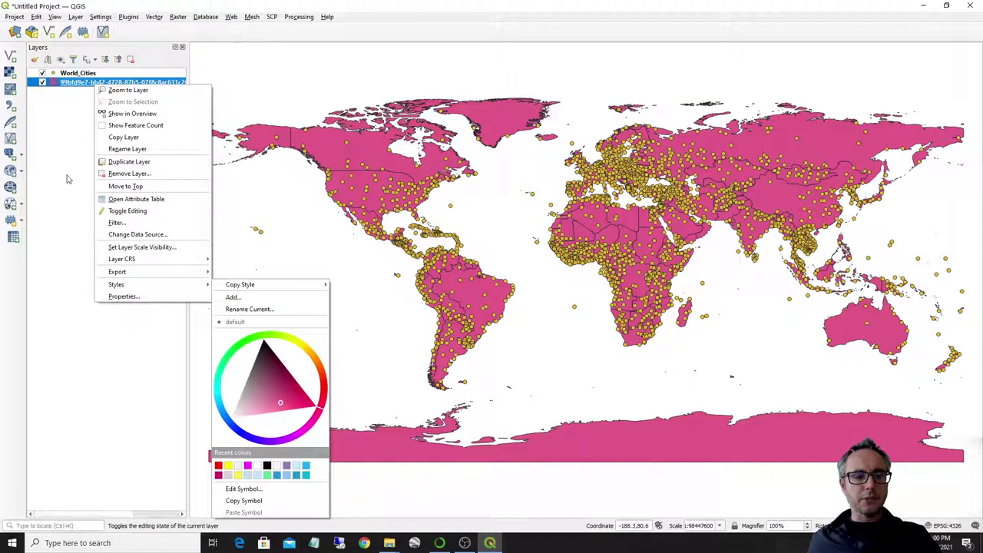
{"action": "left_click", "coordinate": [67, 179]}
{"action": "left_click", "coordinate": [88, 84]}
{"action": "right_click", "coordinate": [85, 83]}
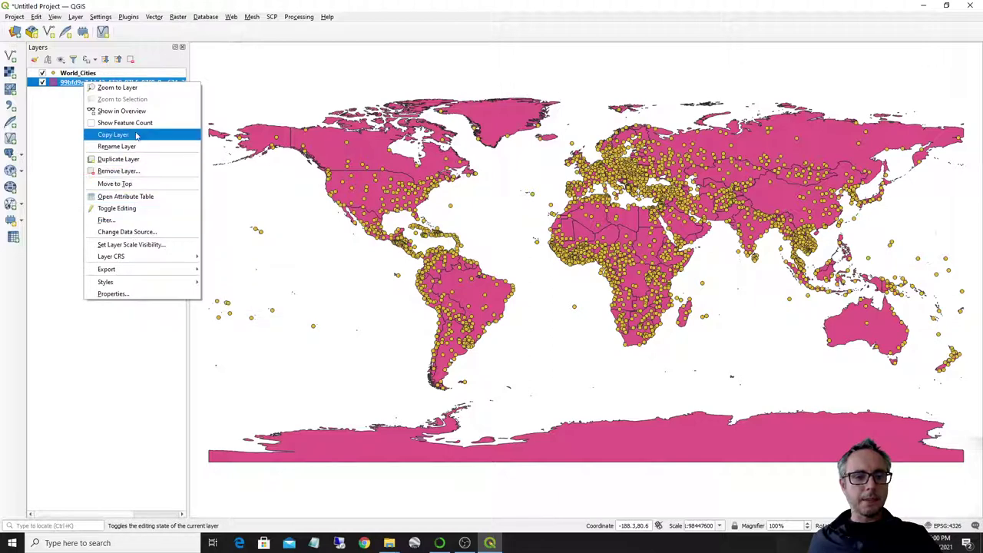
{"action": "left_click", "coordinate": [69, 88]}
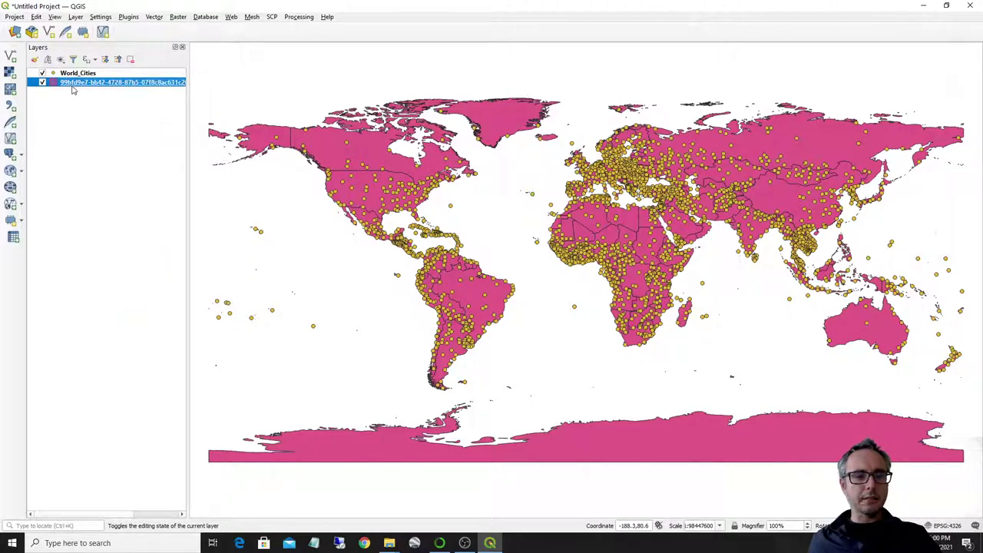
{"action": "right_click", "coordinate": [73, 88]}
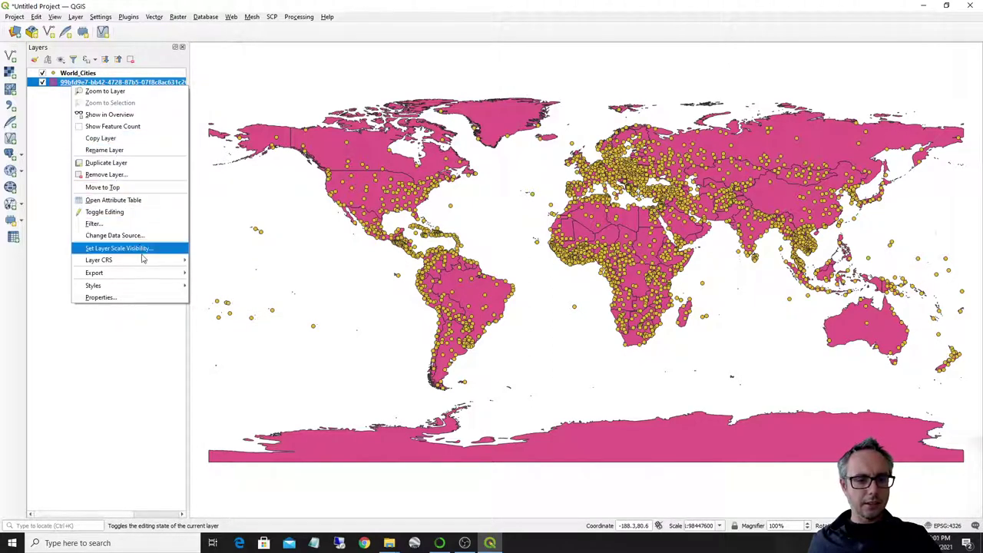
{"action": "left_click", "coordinate": [146, 298]}
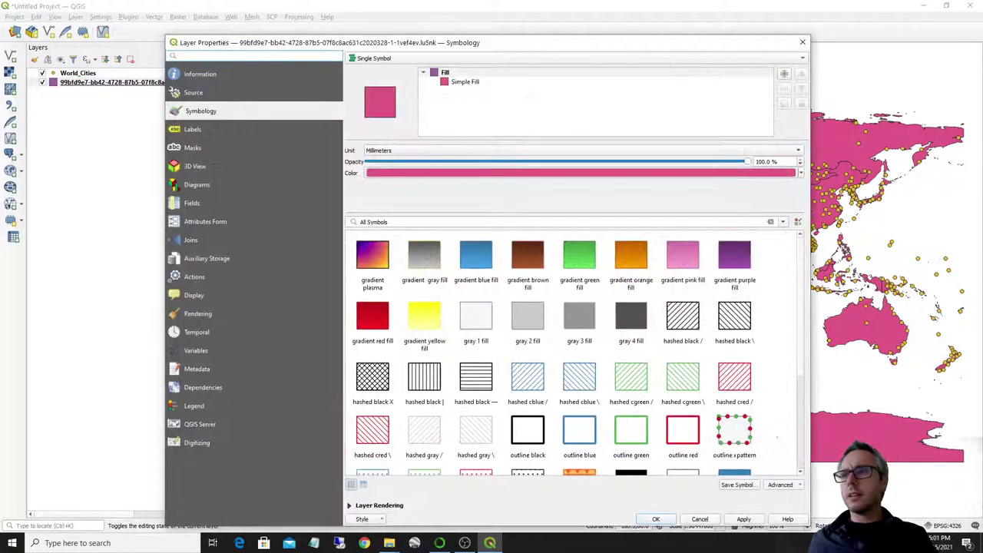
Replace the layer name with 'World map' on the Source page and apply it.
{"action": "left_click", "coordinate": [244, 71]}
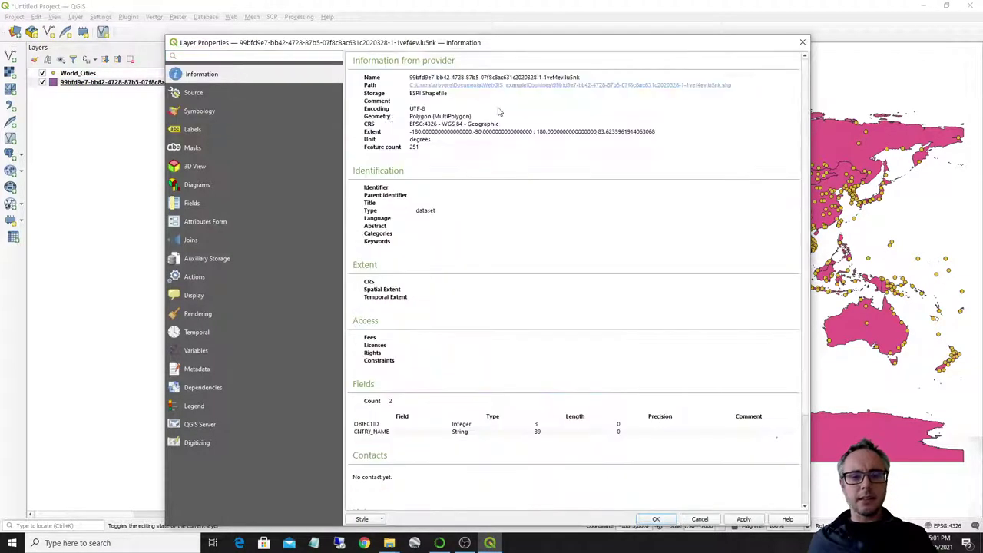
{"action": "left_click", "coordinate": [298, 93]}
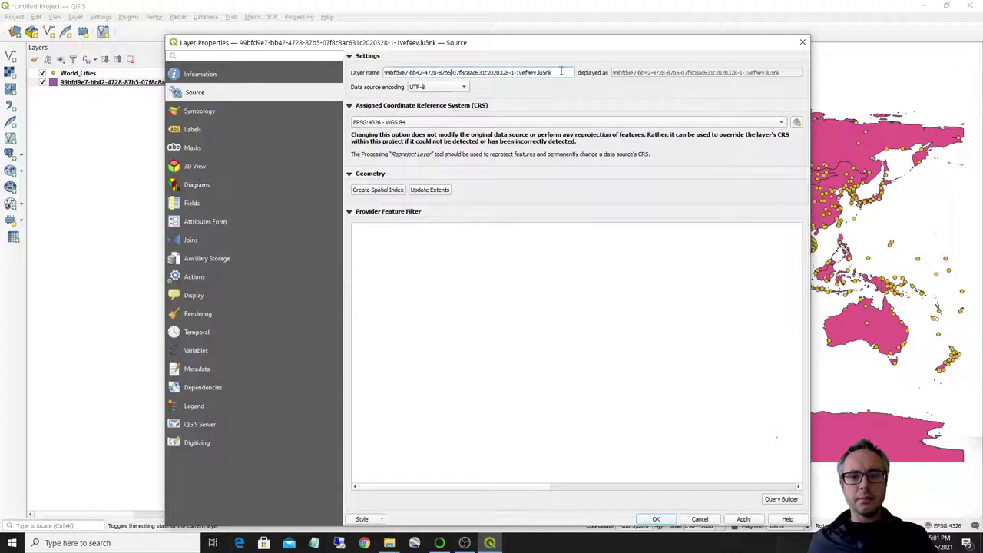
{"action": "left_click_drag", "start_coordinate": [563, 70], "coordinate": [375, 73]}
{"action": "type", "text": "World map"}
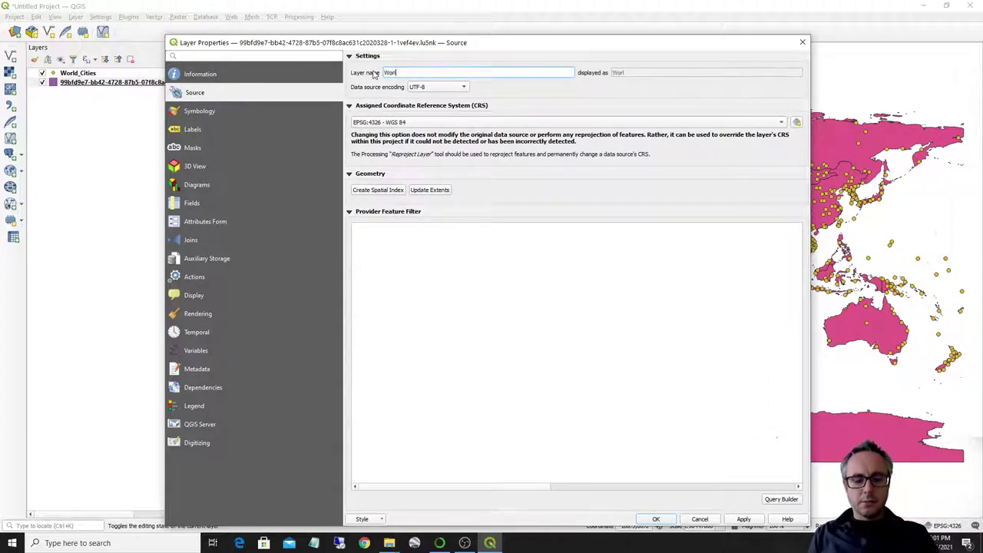
{"action": "left_click", "coordinate": [744, 519]}
{"action": "left_click", "coordinate": [656, 520]}
{"action": "left_click", "coordinate": [78, 132]}
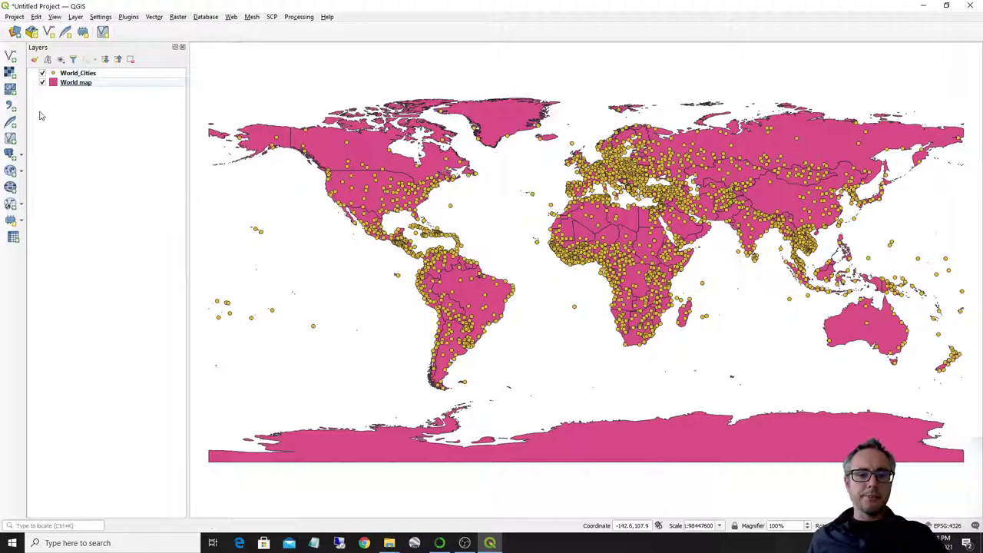
Give the World map layer a solid black fill with No Pen outline.
{"action": "left_click", "coordinate": [52, 86]}
{"action": "double_click", "coordinate": [54, 82]}
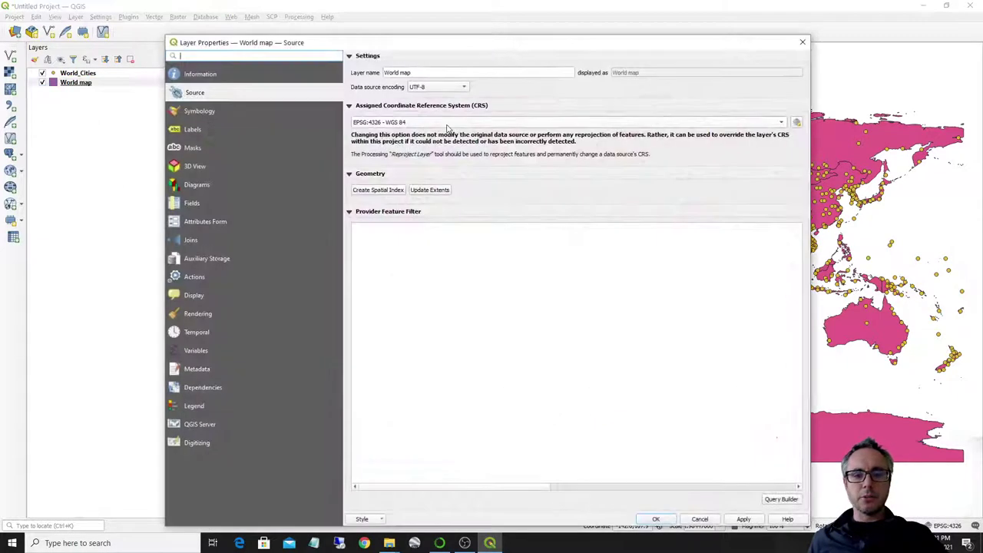
{"action": "left_click", "coordinate": [212, 109]}
{"action": "left_click", "coordinate": [465, 81]}
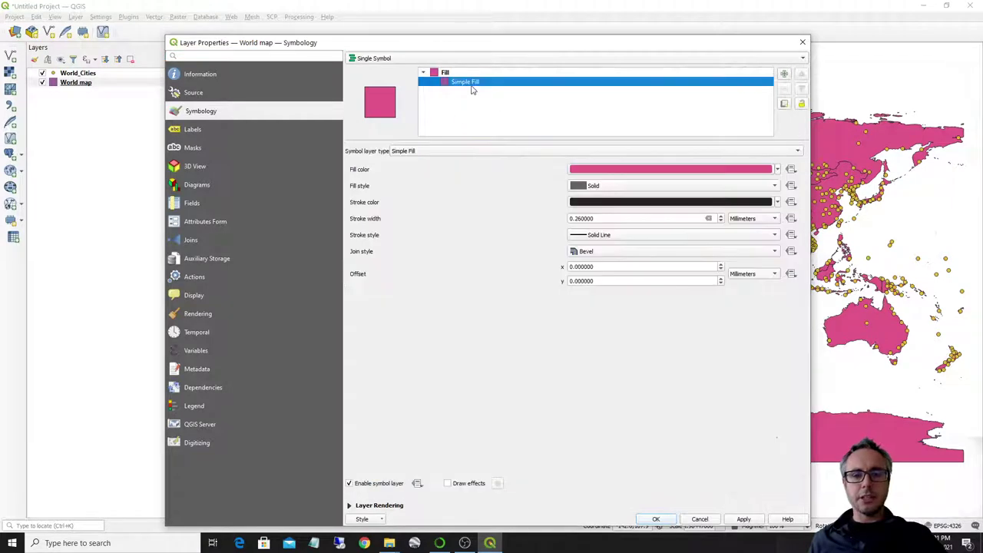
{"action": "left_click", "coordinate": [626, 170]}
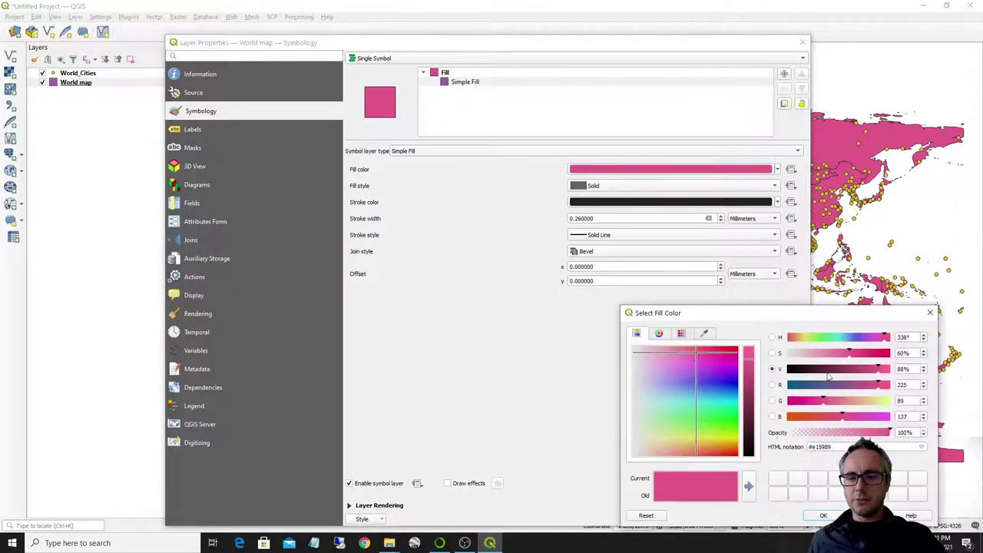
{"action": "left_click_drag", "start_coordinate": [815, 369], "coordinate": [735, 370]}
{"action": "left_click", "coordinate": [799, 383]}
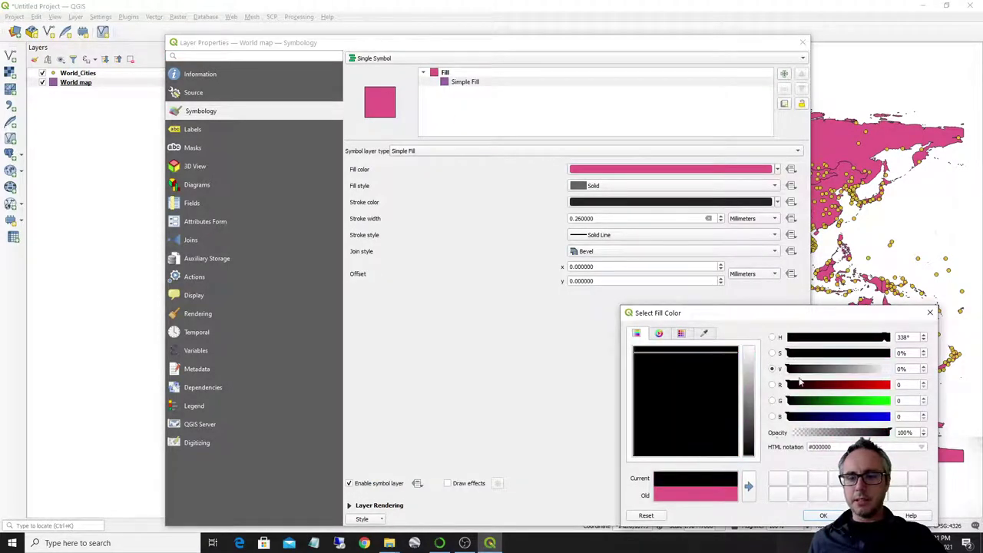
{"action": "left_click", "coordinate": [823, 516]}
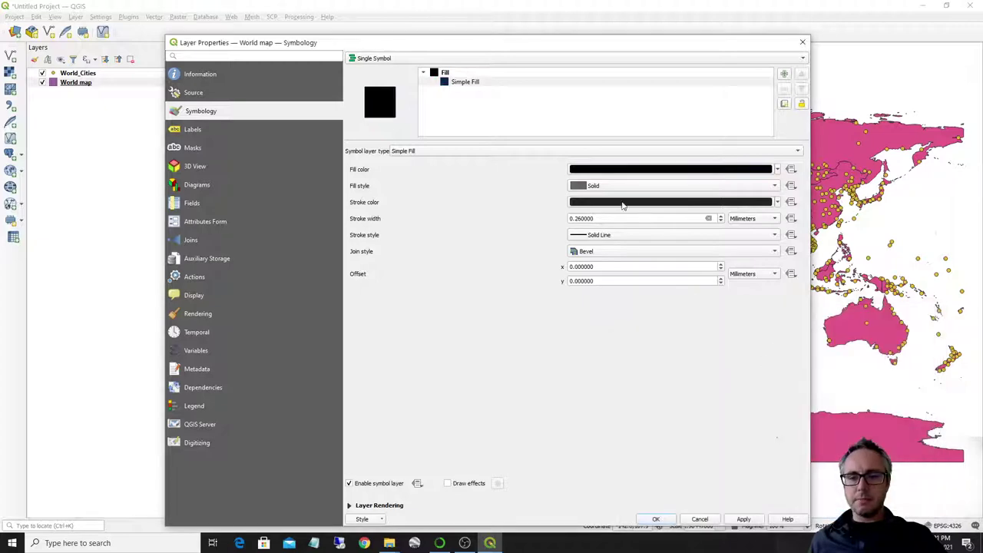
{"action": "left_click", "coordinate": [599, 237]}
{"action": "left_click", "coordinate": [599, 245]}
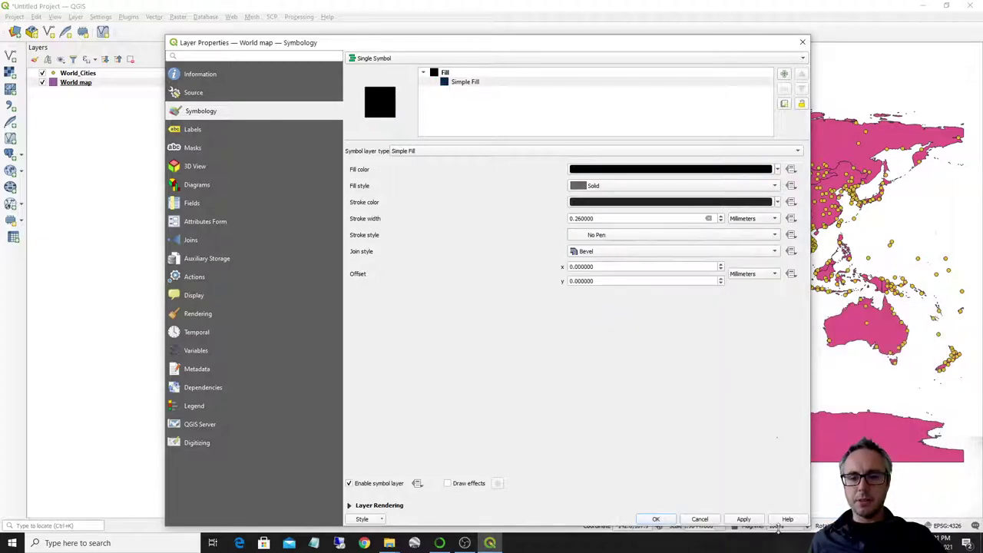
{"action": "left_click", "coordinate": [744, 520]}
{"action": "left_click", "coordinate": [658, 519]}
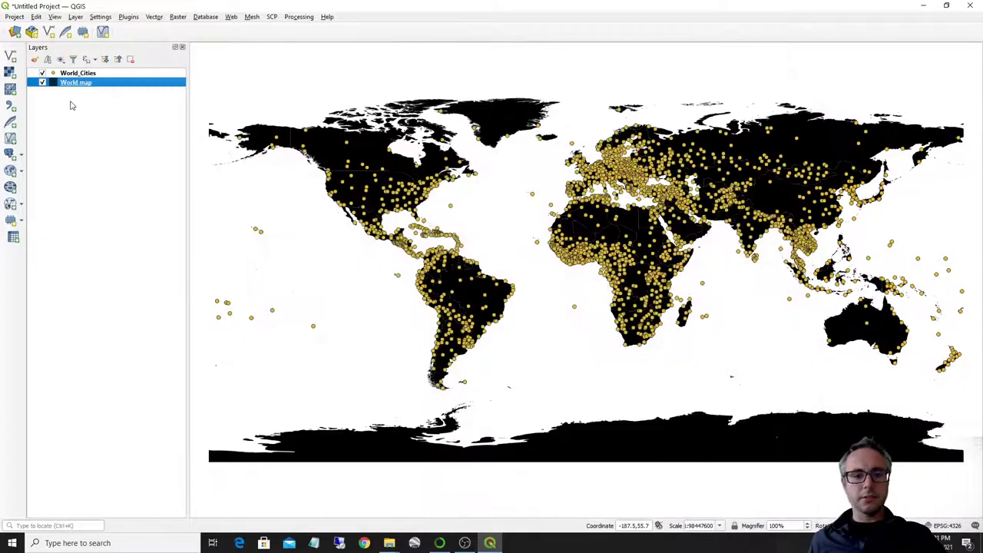
Switch the World_Cities markers to the 'dot white' symbol.
{"action": "left_click", "coordinate": [54, 74]}
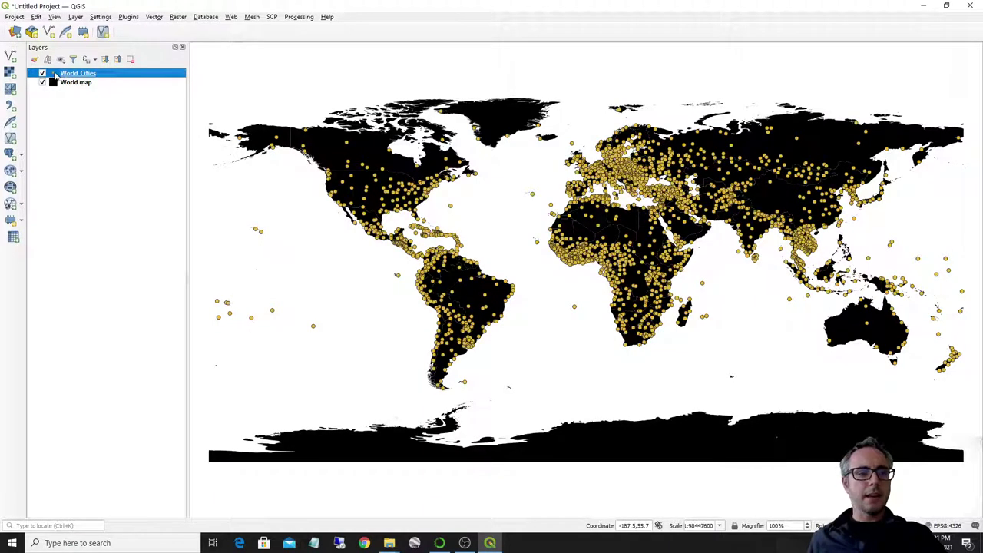
{"action": "double_click", "coordinate": [77, 73]}
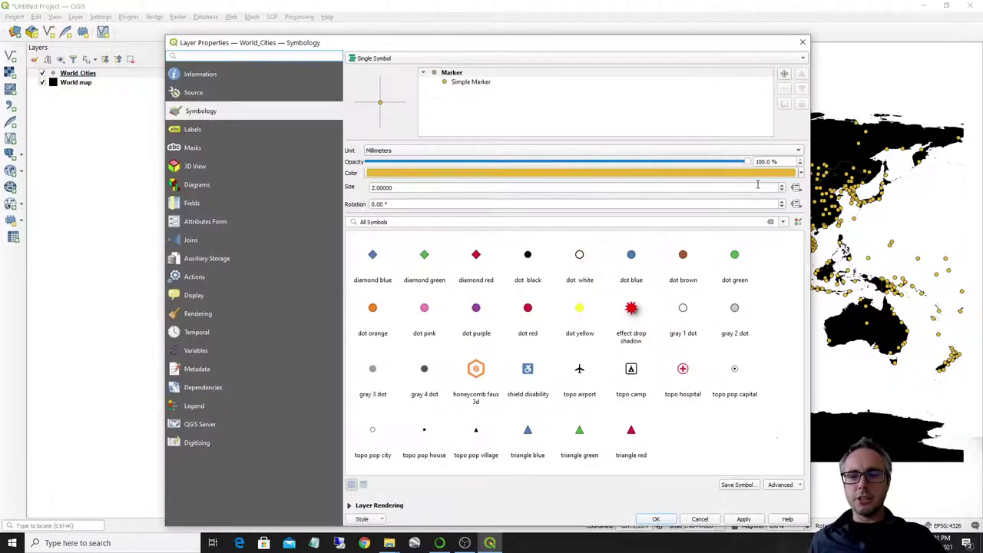
{"action": "left_click", "coordinate": [580, 287]}
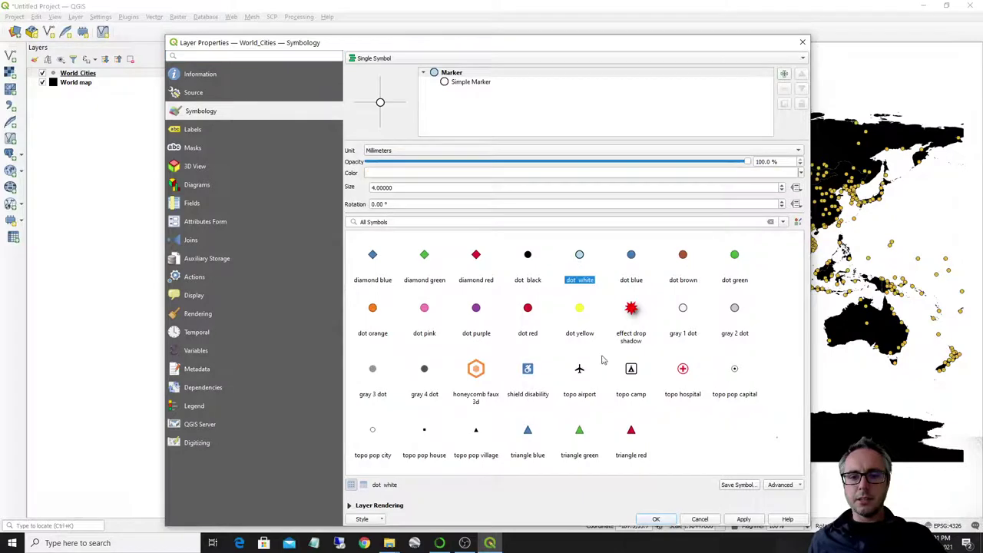
{"action": "left_click", "coordinate": [749, 519]}
{"action": "left_click", "coordinate": [654, 519]}
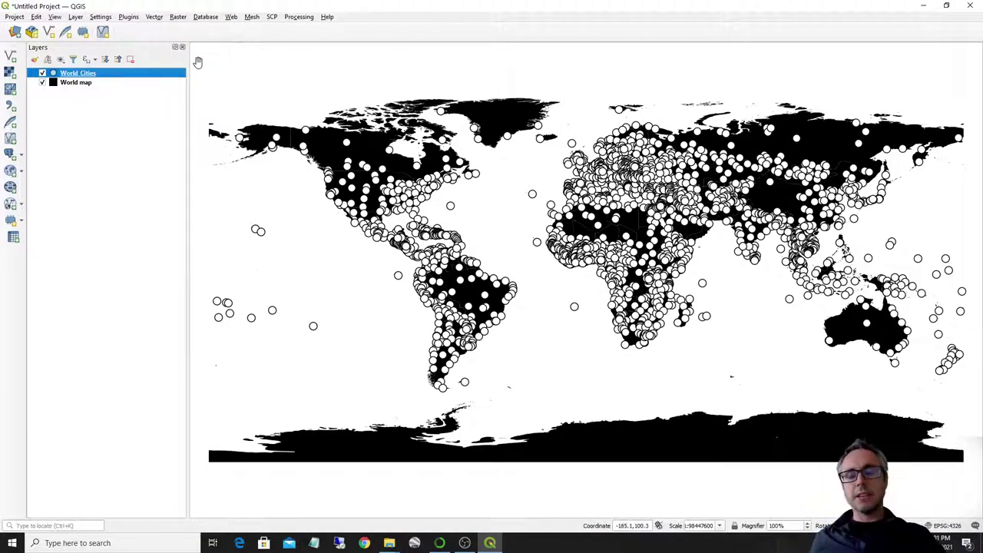
Launch Web > qgis2web > Create web map and reposition the export window.
{"action": "left_click", "coordinate": [232, 17]}
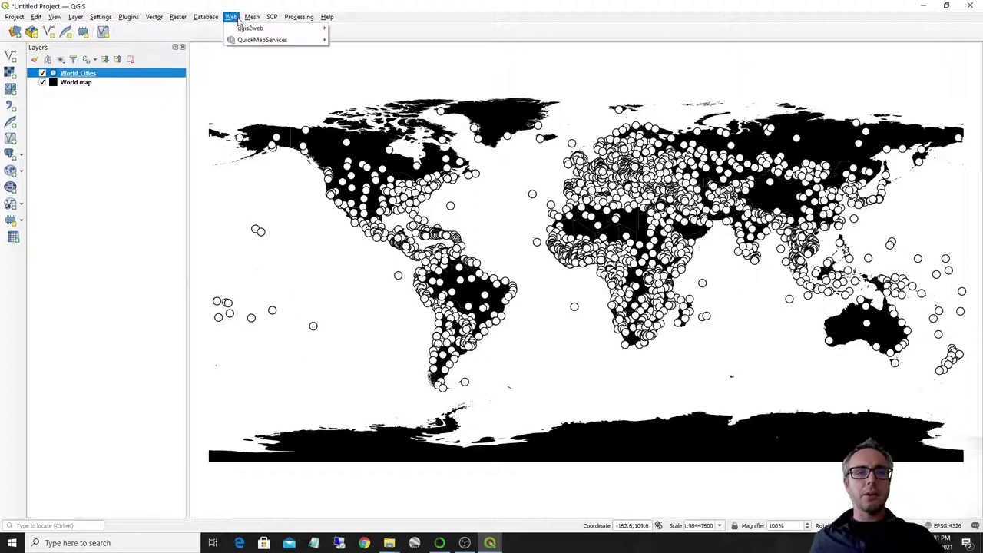
{"action": "mouse_move", "coordinate": [246, 29]}
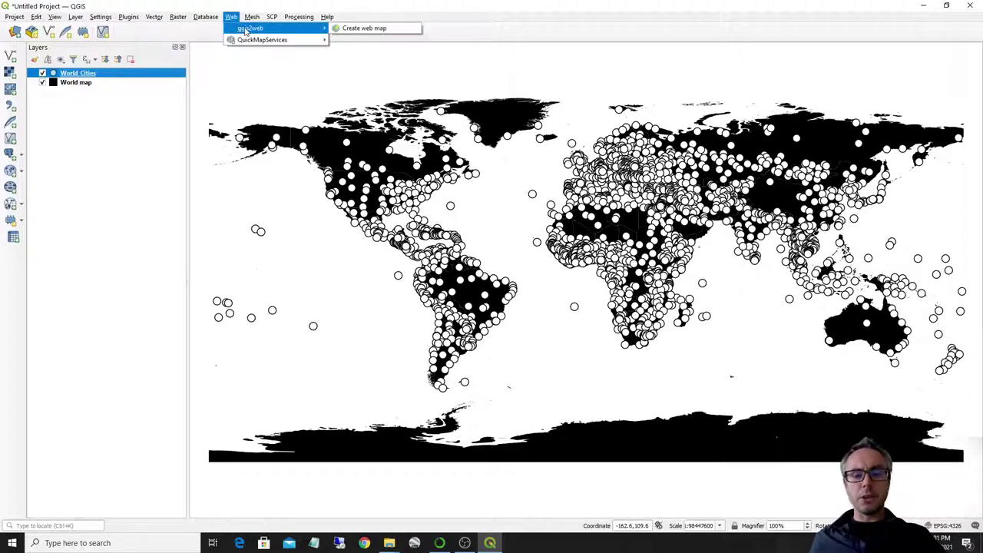
{"action": "left_click", "coordinate": [366, 28]}
{"action": "left_click_drag", "start_coordinate": [452, 28], "coordinate": [402, 22]}
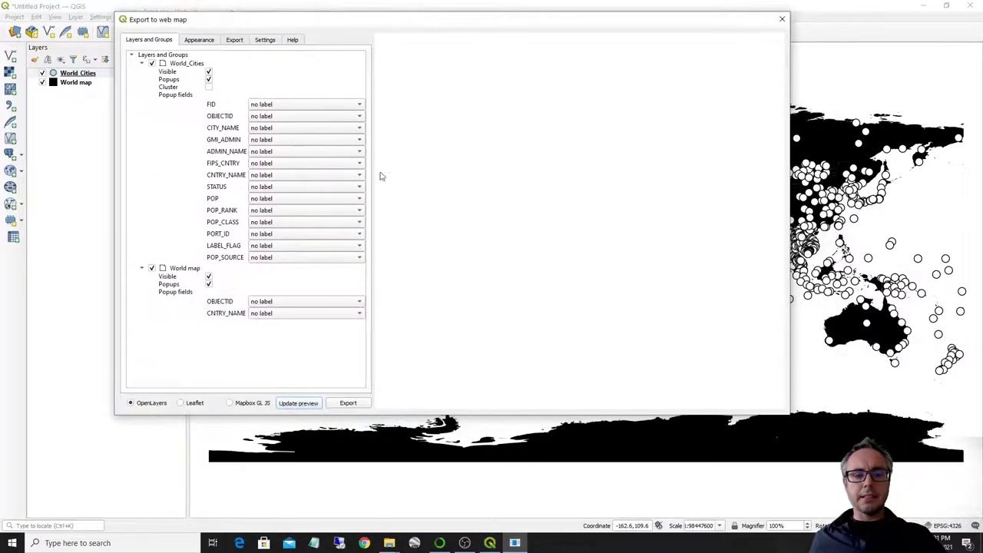
Choose Leaflet, update the preview, and centre the world map in it.
{"action": "left_click", "coordinate": [181, 404]}
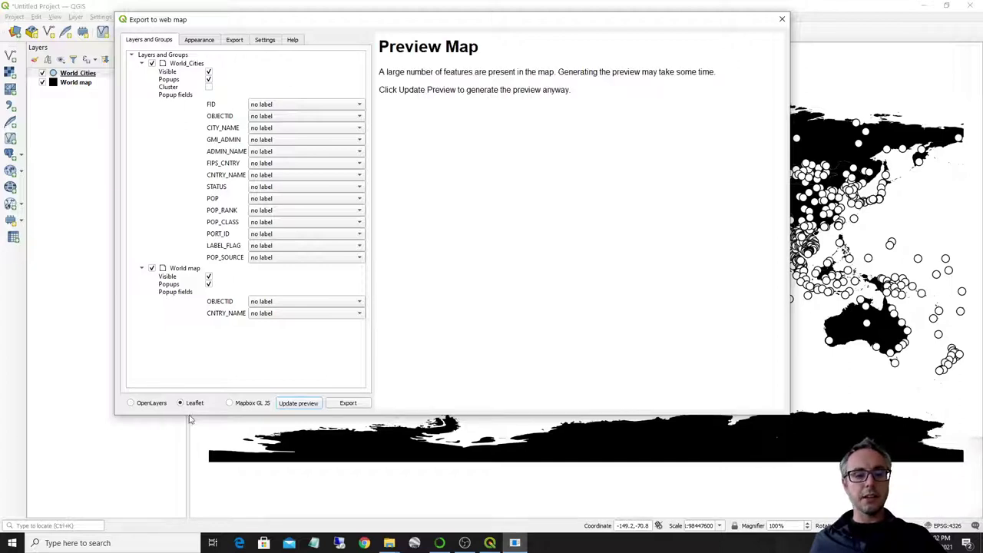
{"action": "left_click", "coordinate": [302, 405]}
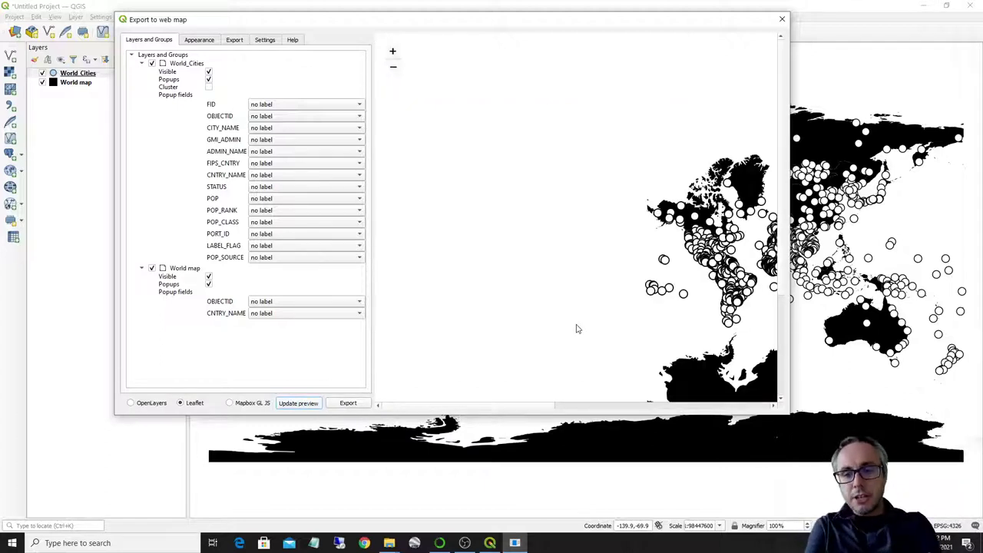
{"action": "left_click_drag", "start_coordinate": [632, 269], "coordinate": [502, 234]}
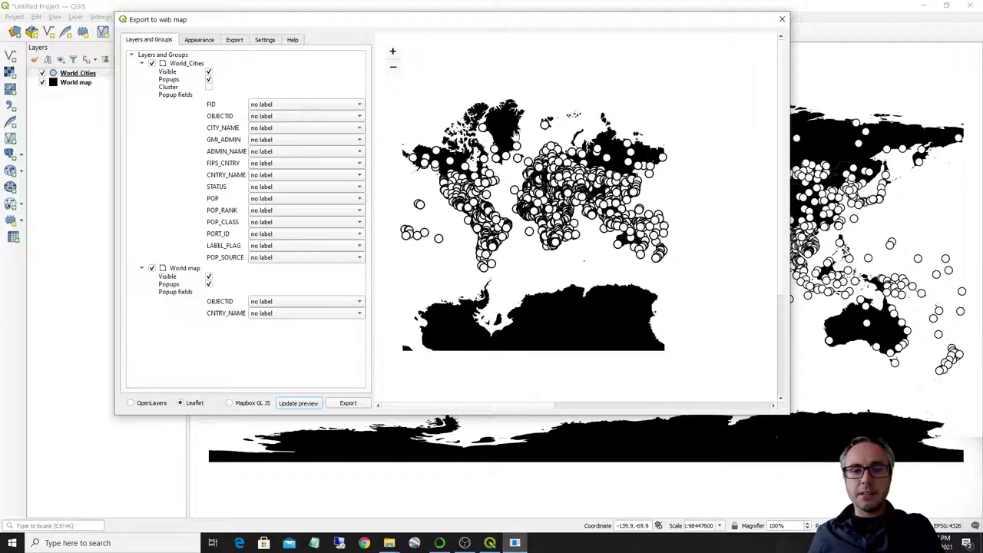
Test popups for Greenland, a Canadian city and Jamestown, St. Helena.
{"action": "left_click", "coordinate": [504, 132]}
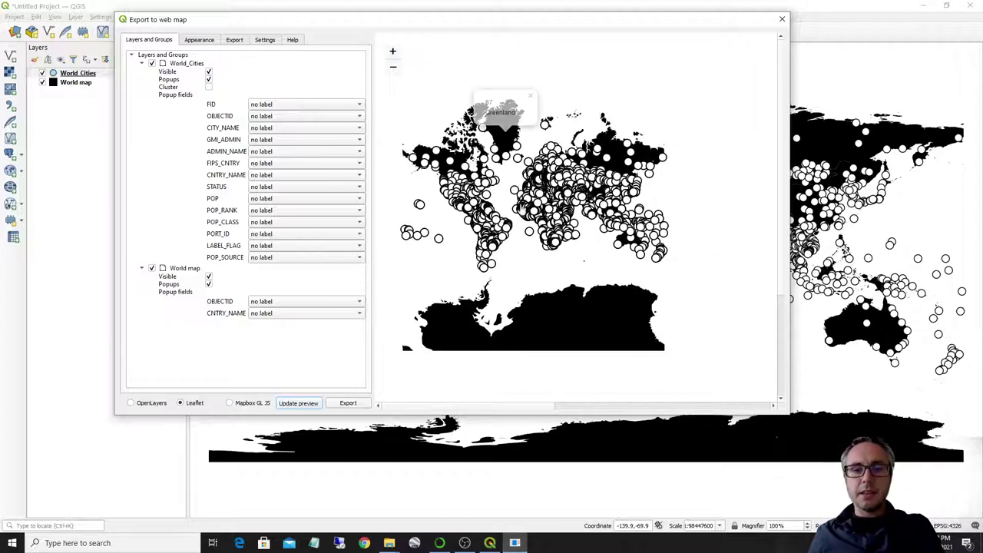
{"action": "left_click", "coordinate": [461, 158]}
{"action": "left_click", "coordinate": [530, 232]}
{"action": "left_click", "coordinate": [706, 243]}
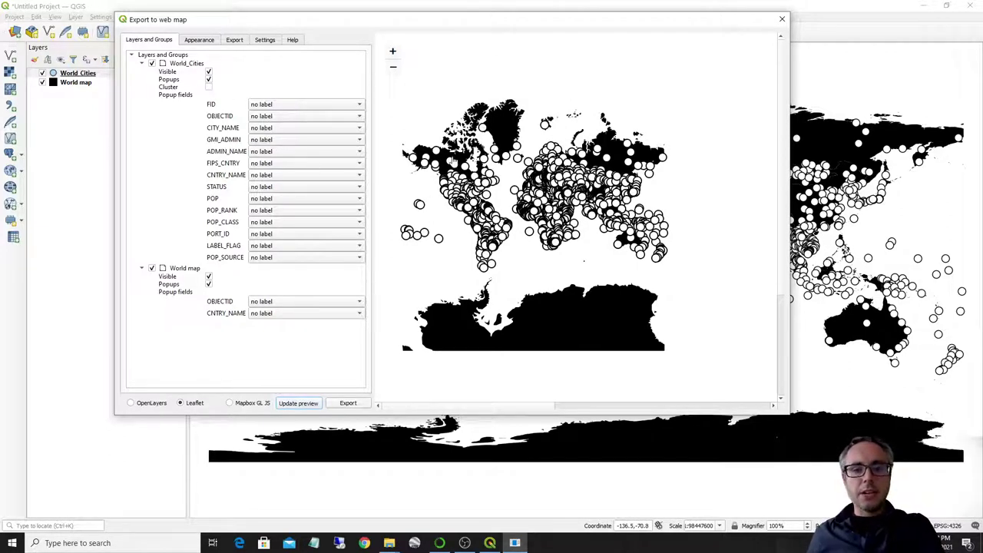
{"action": "left_click", "coordinate": [503, 131]}
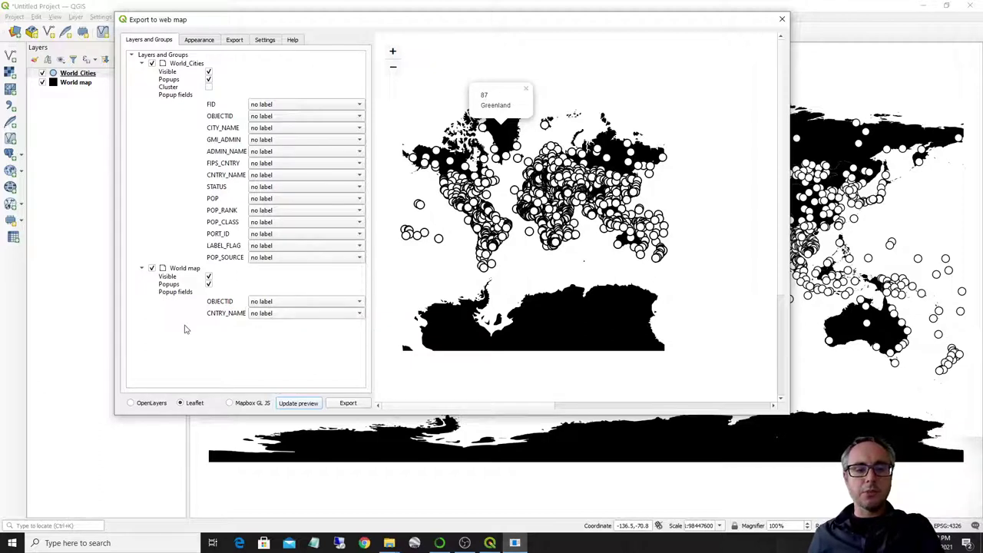
Set World map's CNTRY_NAME popup field to 'inline label' and update the preview.
{"action": "left_click", "coordinate": [525, 89]}
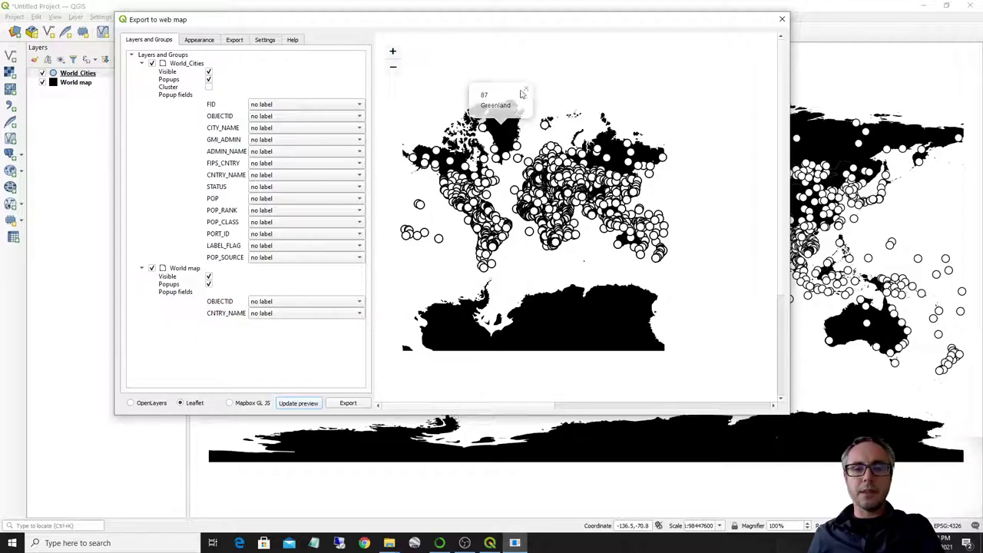
{"action": "left_click", "coordinate": [309, 313]}
{"action": "left_click", "coordinate": [309, 325]}
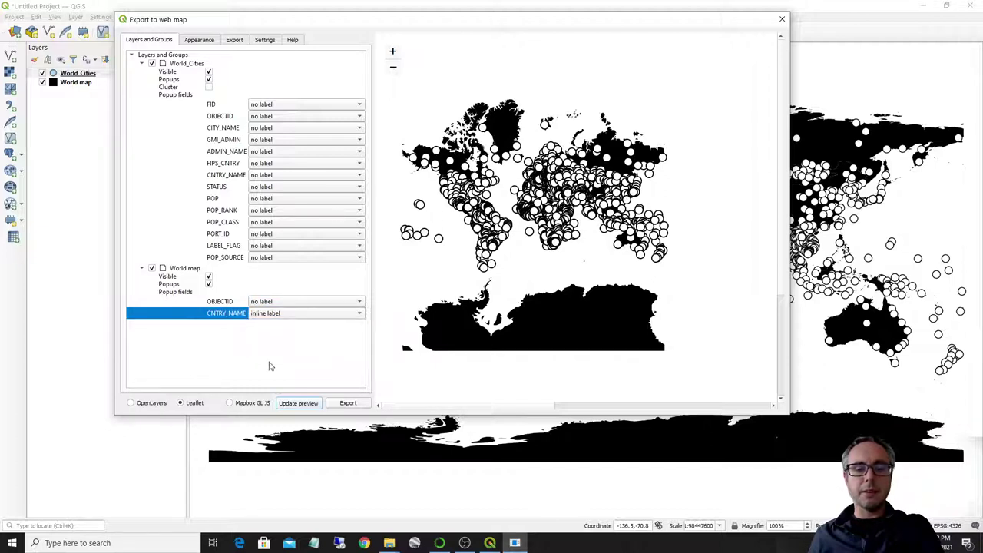
{"action": "left_click", "coordinate": [296, 401]}
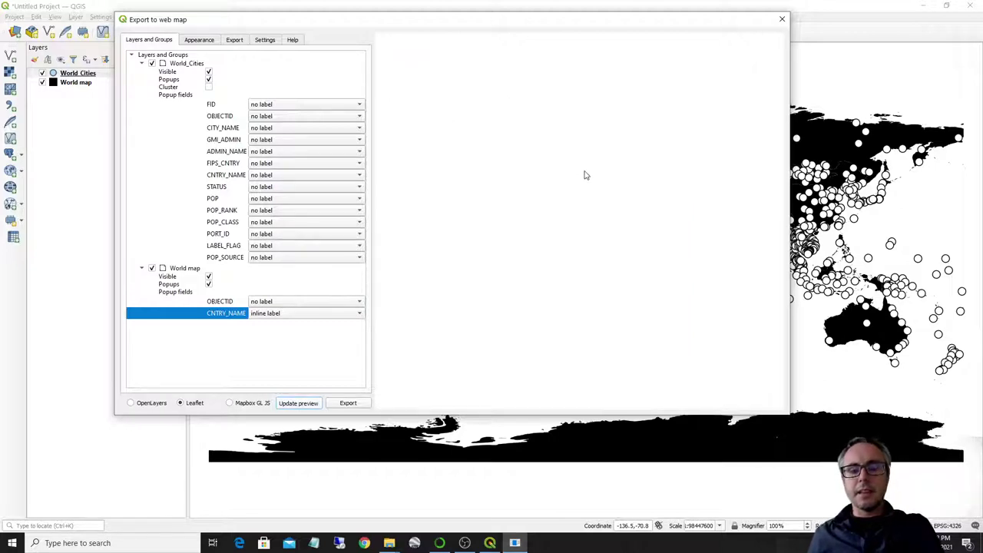
Check that Greenland's popup now reads 'CNTRY_NAME Greenland'.
{"action": "left_click", "coordinate": [556, 107]}
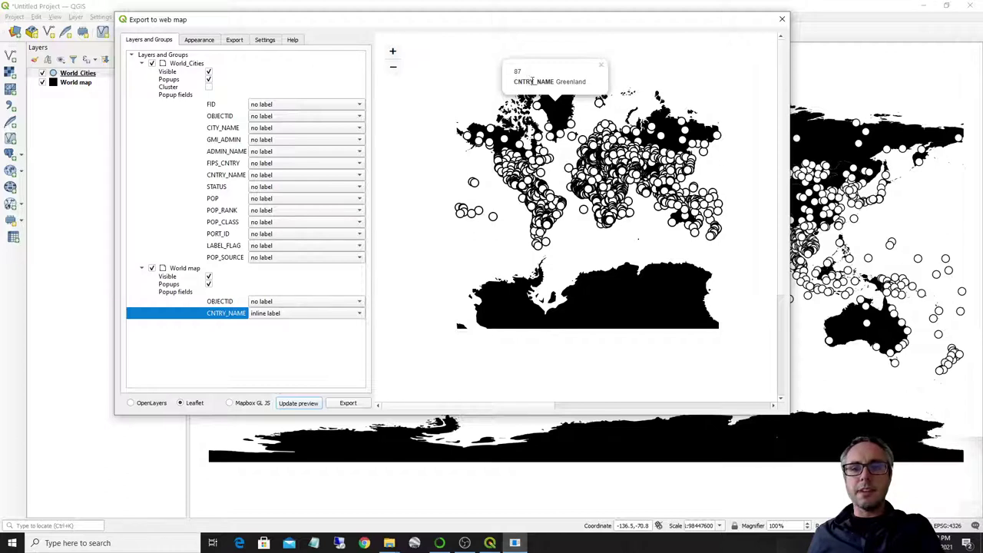
{"action": "double_click", "coordinate": [571, 81]}
{"action": "double_click", "coordinate": [533, 81]}
{"action": "left_click", "coordinate": [547, 89]}
{"action": "double_click", "coordinate": [571, 81]}
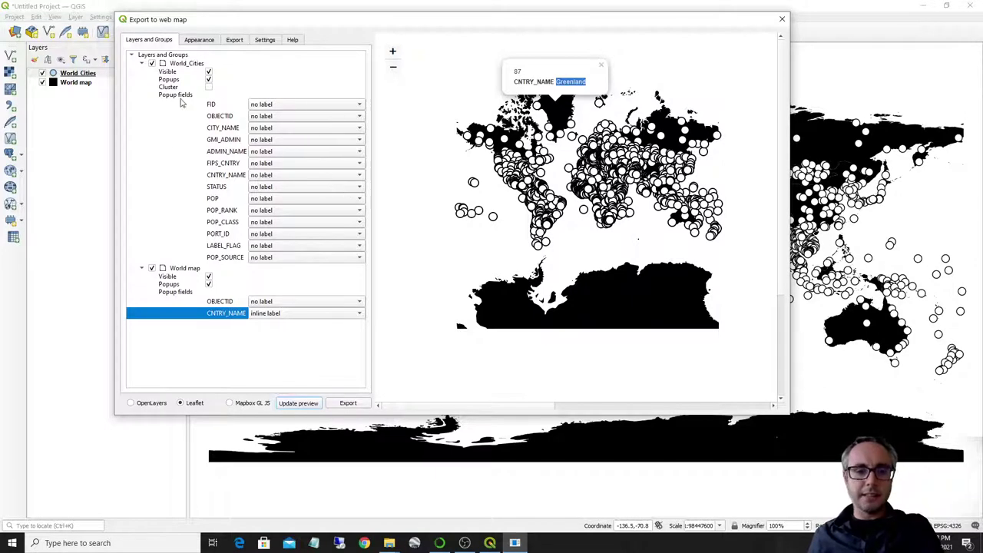
{"action": "left_click", "coordinate": [177, 141]}
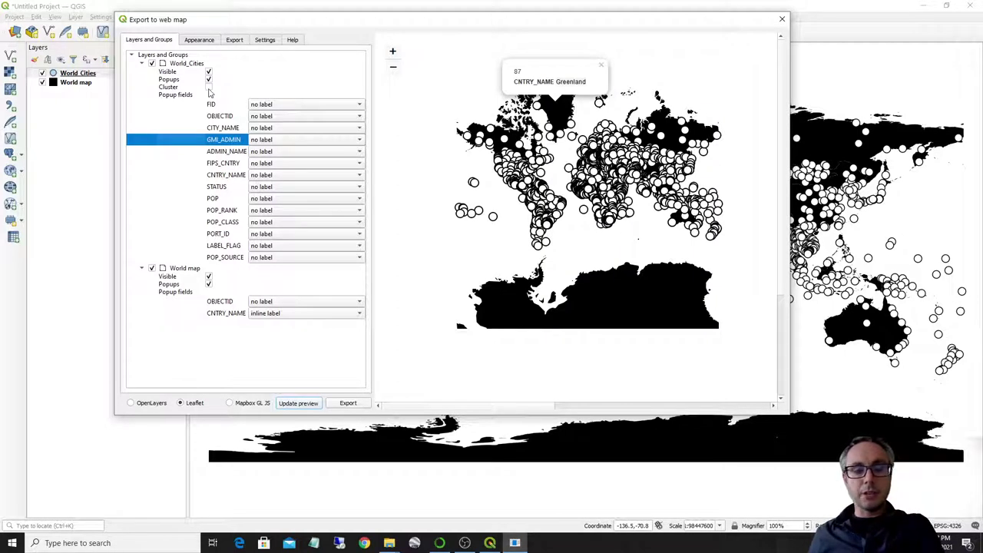
Enable Cluster for the World_Cities layer and update the preview.
{"action": "left_click", "coordinate": [205, 90]}
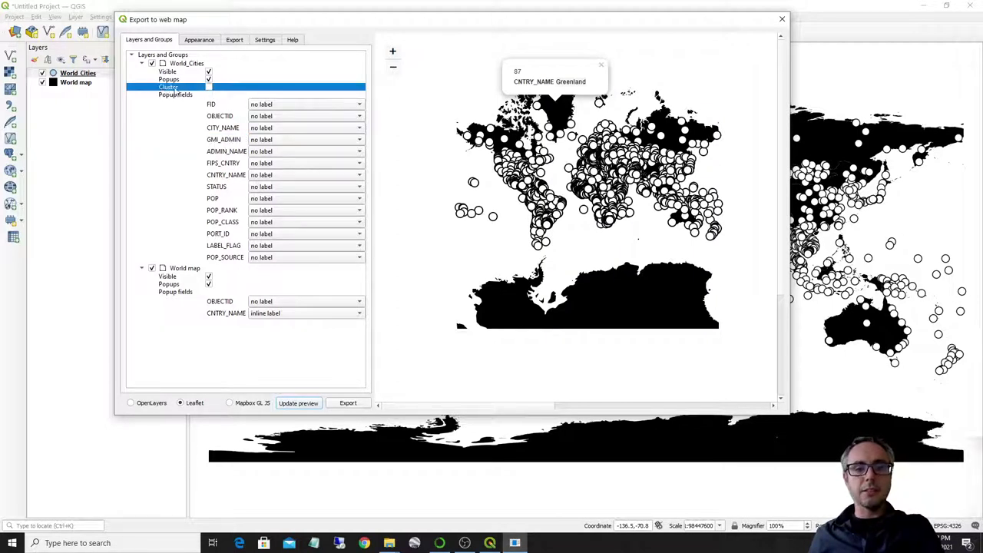
{"action": "left_click", "coordinate": [209, 87]}
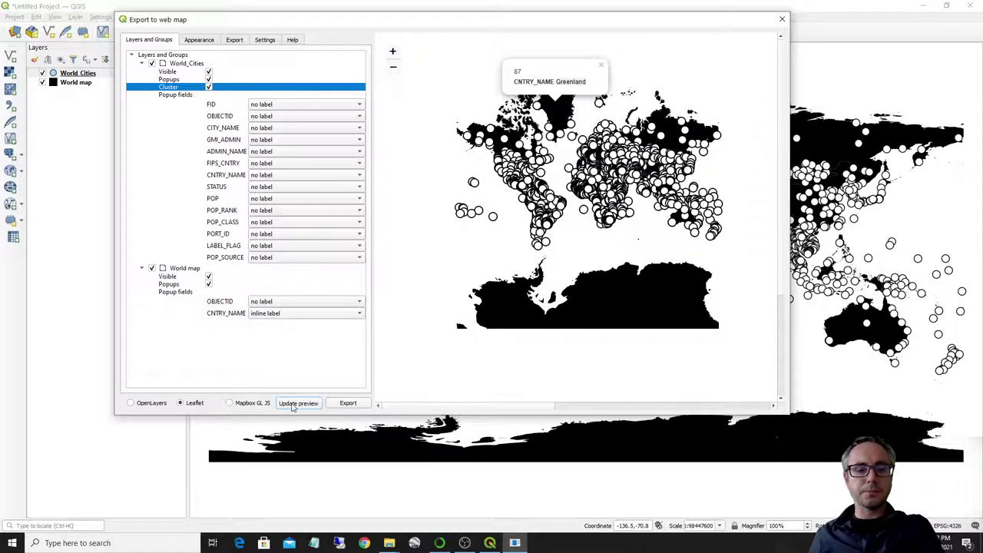
{"action": "left_click", "coordinate": [293, 405]}
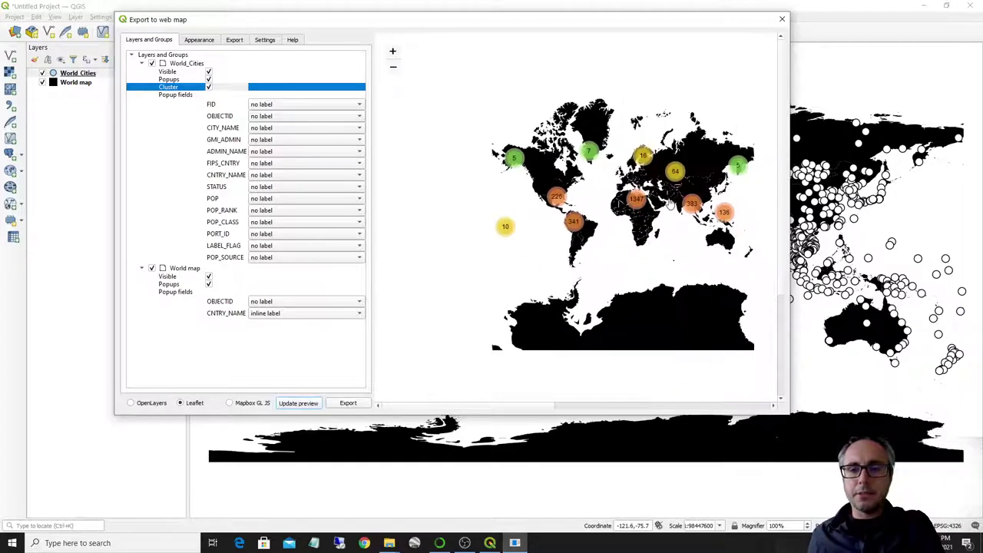
Zoom into the preview and inspect Rabat's attribute popup.
{"action": "scroll", "coordinate": [621, 196], "scroll_direction": "up", "scroll_amount": 3}
{"action": "scroll", "coordinate": [595, 227], "scroll_direction": "up", "scroll_amount": 1}
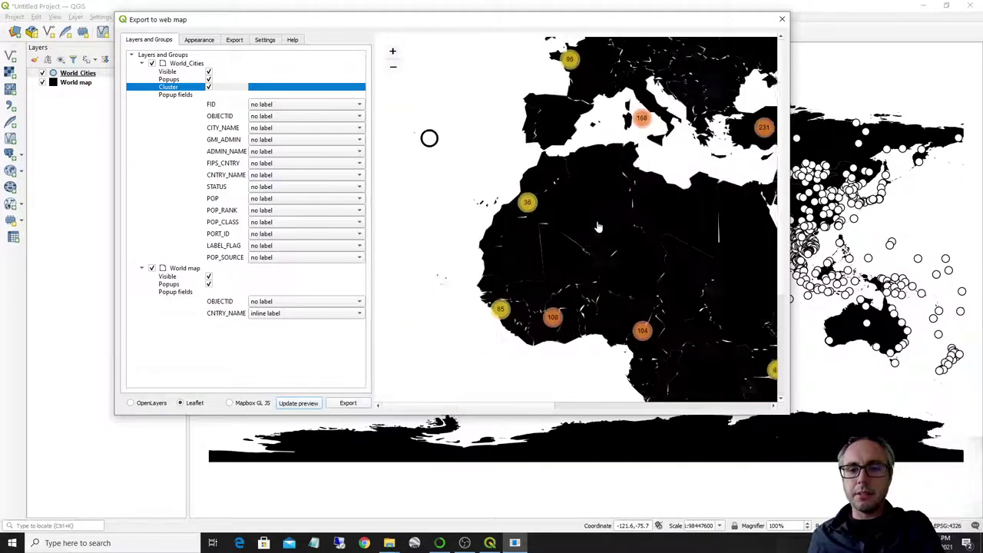
{"action": "scroll", "coordinate": [530, 176], "scroll_direction": "up", "scroll_amount": 1}
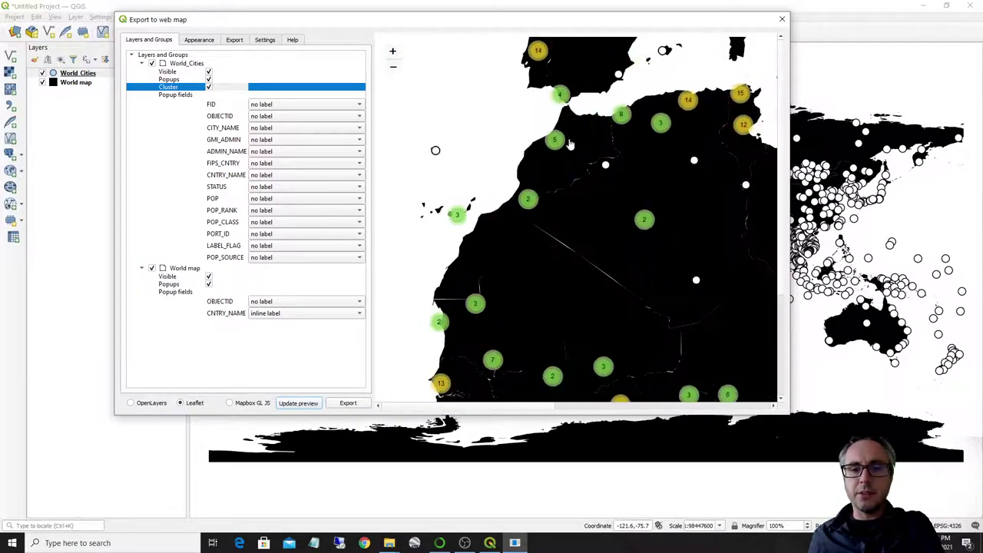
{"action": "scroll", "coordinate": [570, 144], "scroll_direction": "up", "scroll_amount": 2}
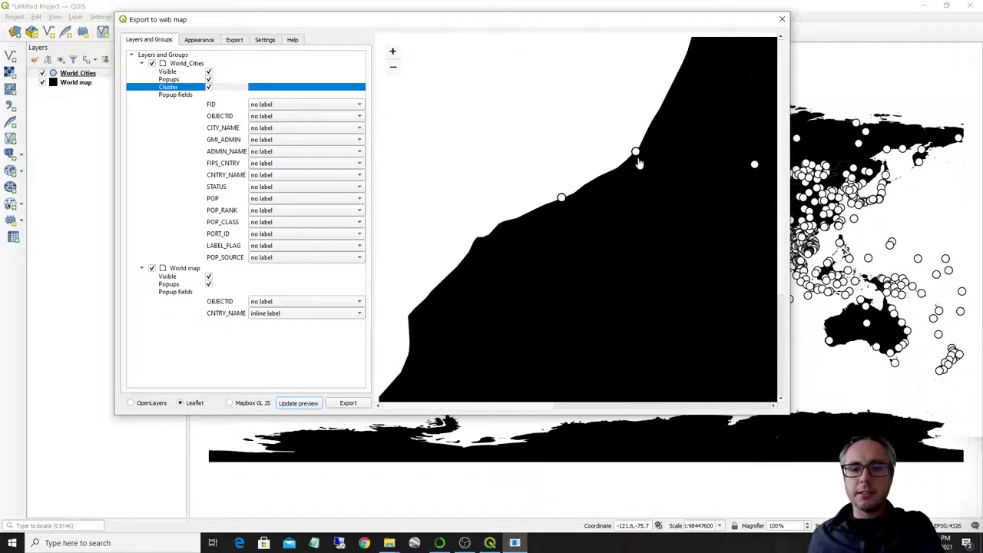
{"action": "left_click", "coordinate": [637, 153]}
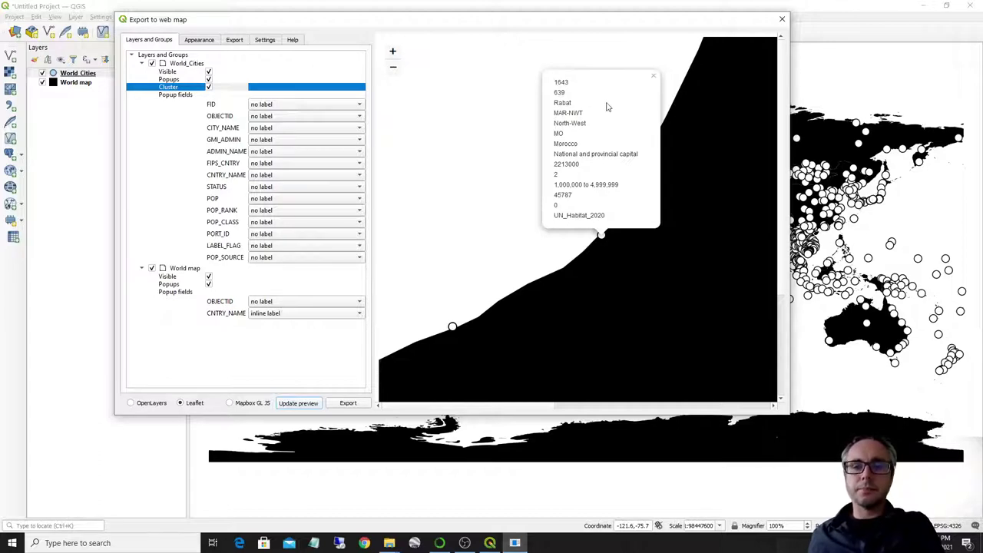
{"action": "left_click", "coordinate": [653, 76]}
Zoom back out and recentre to see numbered clusters across the whole world.
{"action": "scroll", "coordinate": [544, 245], "scroll_direction": "down", "scroll_amount": 2}
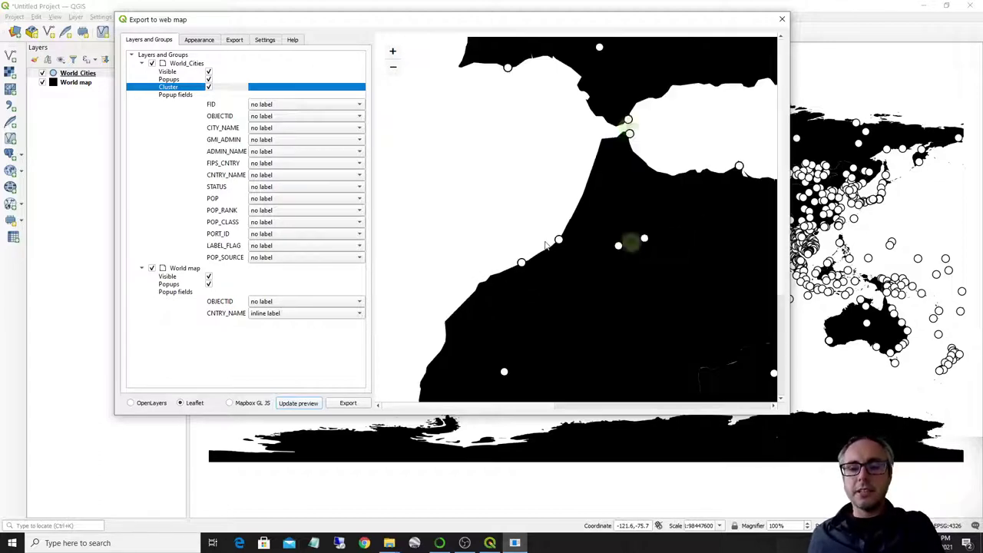
{"action": "scroll", "coordinate": [544, 245], "scroll_direction": "down", "scroll_amount": 3}
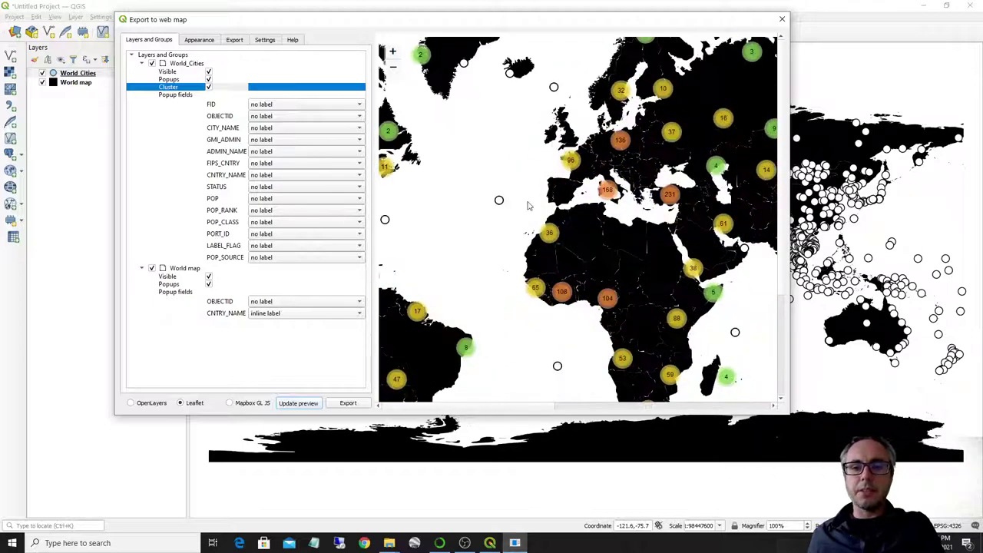
{"action": "scroll", "coordinate": [528, 205], "scroll_direction": "down", "scroll_amount": 1}
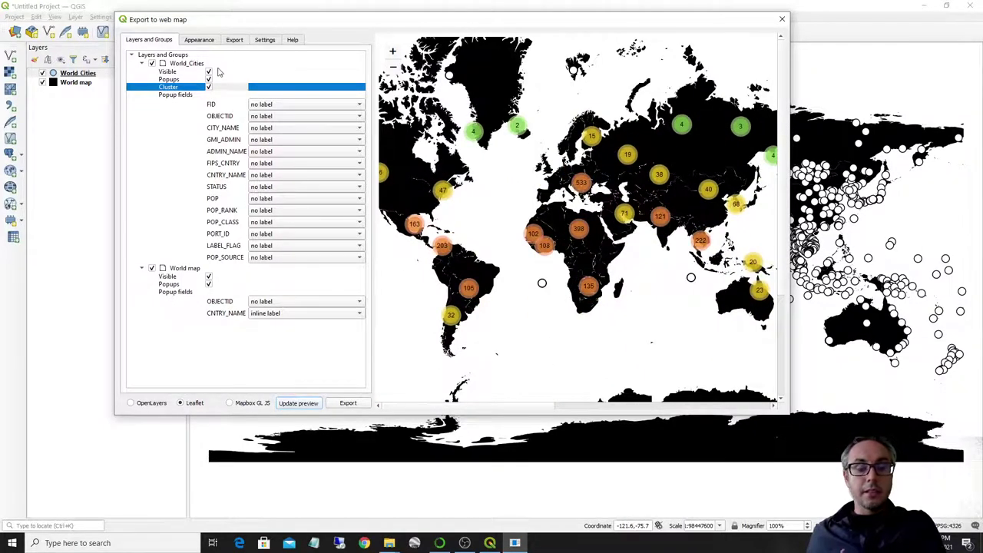
{"action": "left_click_drag", "start_coordinate": [554, 259], "coordinate": [595, 252]}
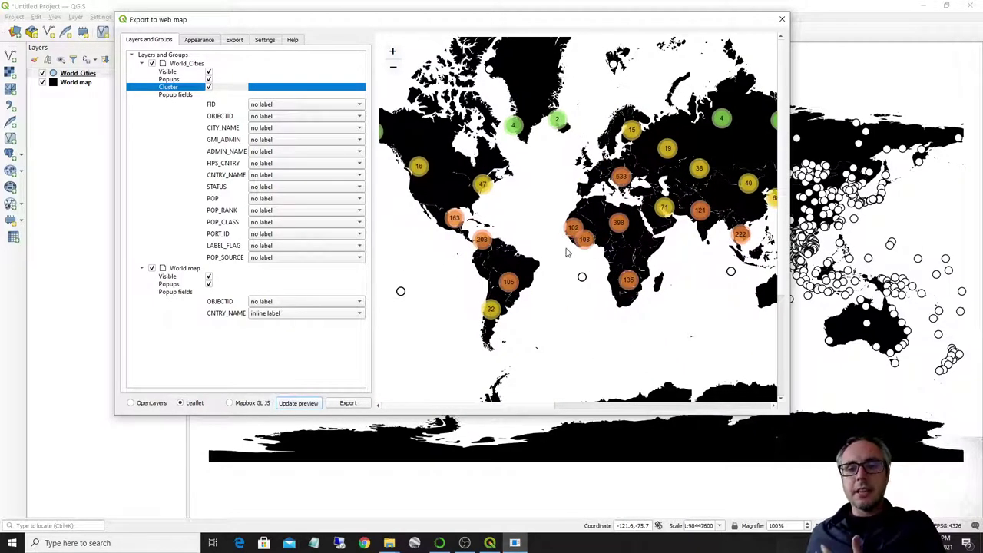
{"action": "left_click", "coordinate": [393, 67]}
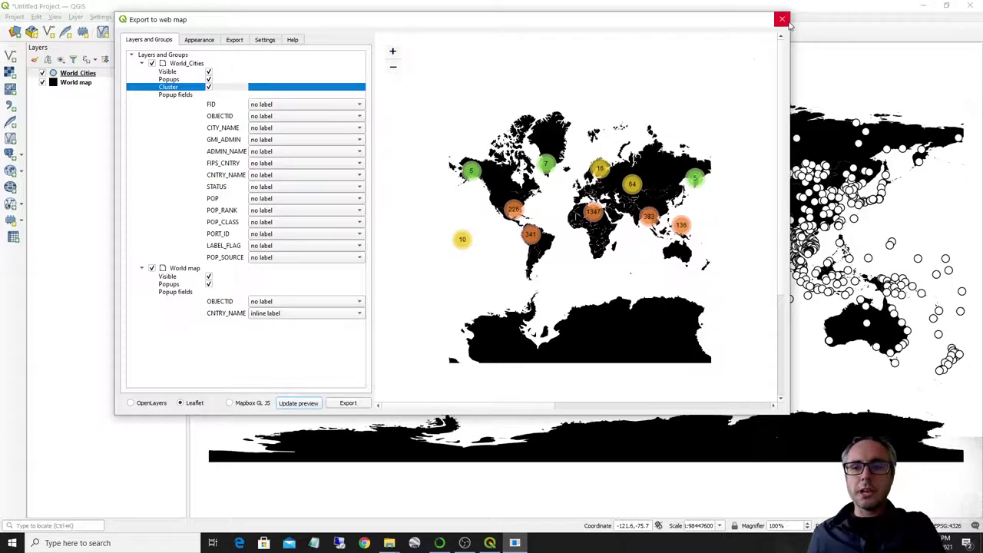
Change the Appearance template from canvas-size to full-screen and update the preview.
{"action": "left_click", "coordinate": [198, 40]}
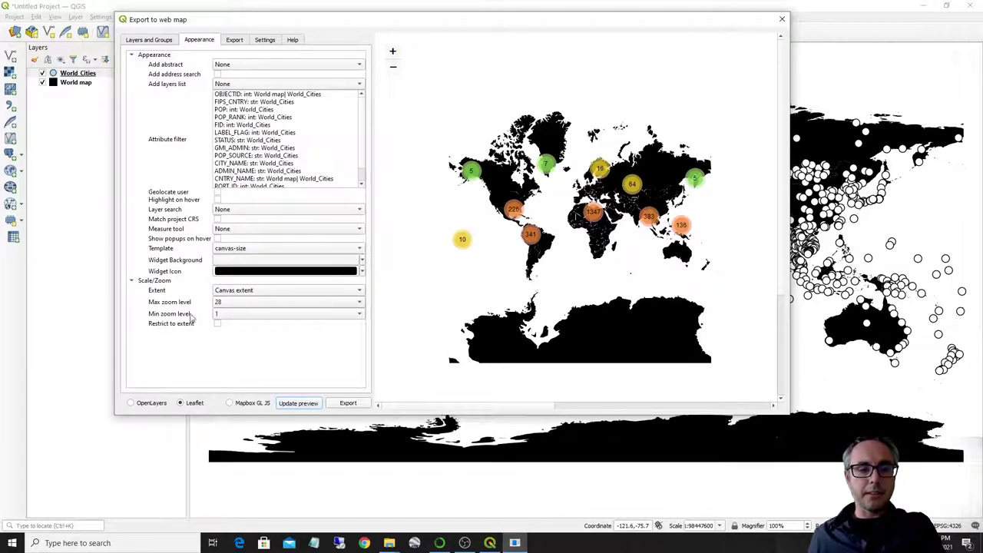
{"action": "left_click", "coordinate": [233, 253]}
{"action": "left_click", "coordinate": [159, 251]}
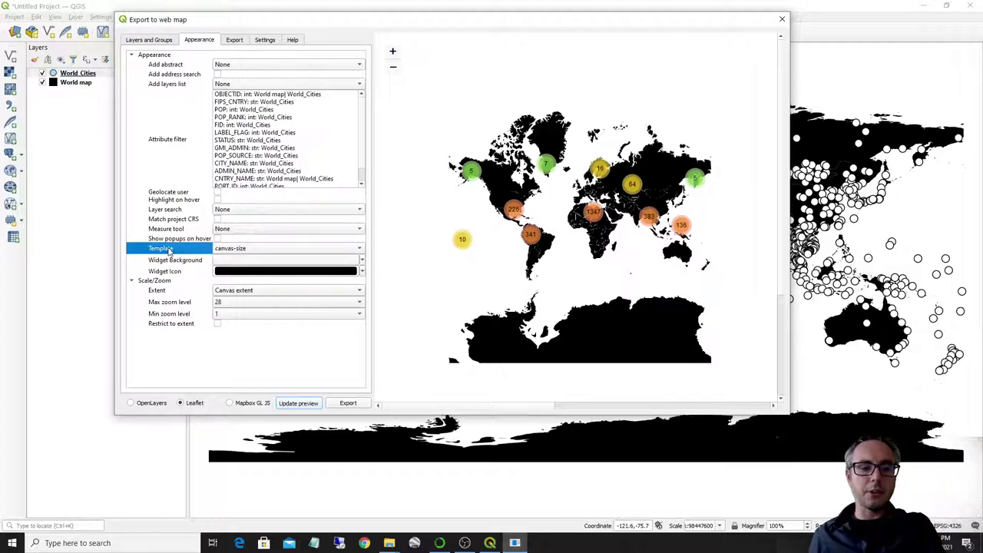
{"action": "left_click", "coordinate": [247, 261]}
{"action": "left_click", "coordinate": [929, 313]}
{"action": "left_click", "coordinate": [285, 251]}
{"action": "left_click", "coordinate": [265, 240]}
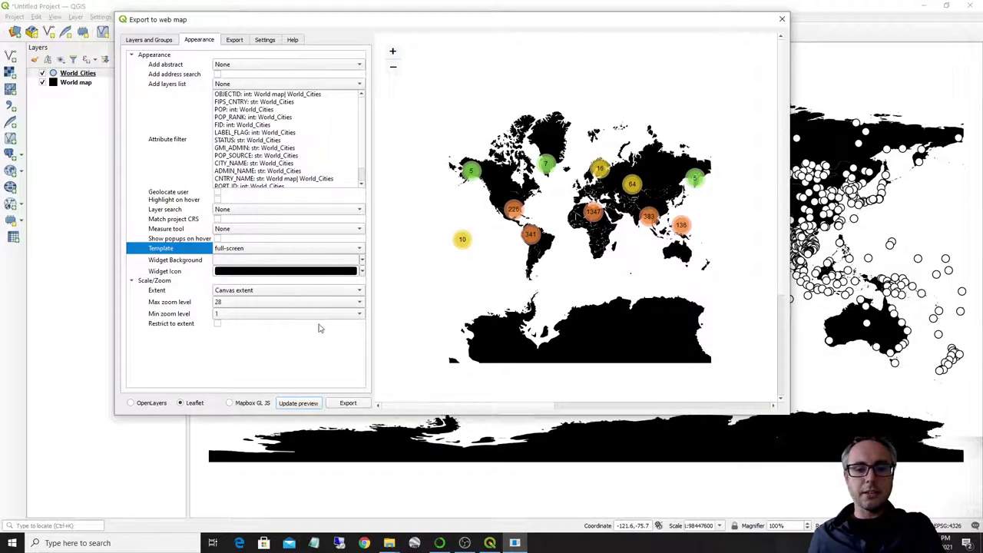
{"action": "left_click", "coordinate": [297, 403]}
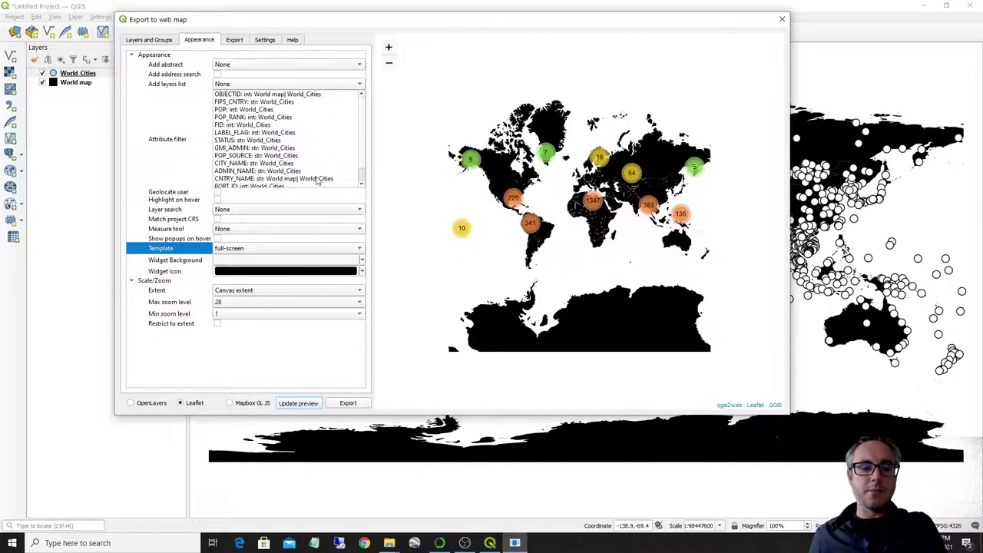
Keep Abstract at None and set Add layers list to Collapsed.
{"action": "left_click", "coordinate": [228, 67]}
{"action": "left_click", "coordinate": [229, 66]}
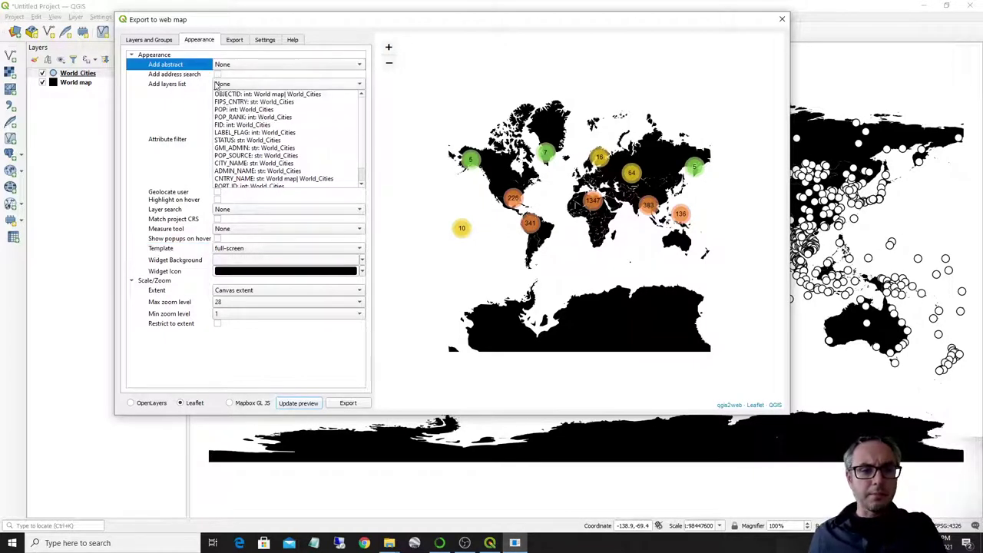
{"action": "left_click", "coordinate": [230, 85]}
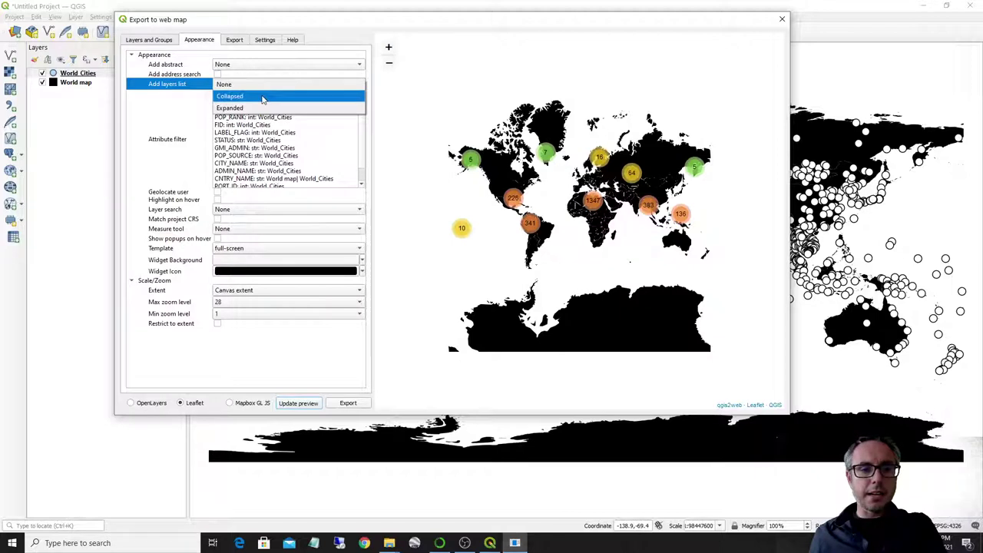
{"action": "left_click", "coordinate": [262, 97]}
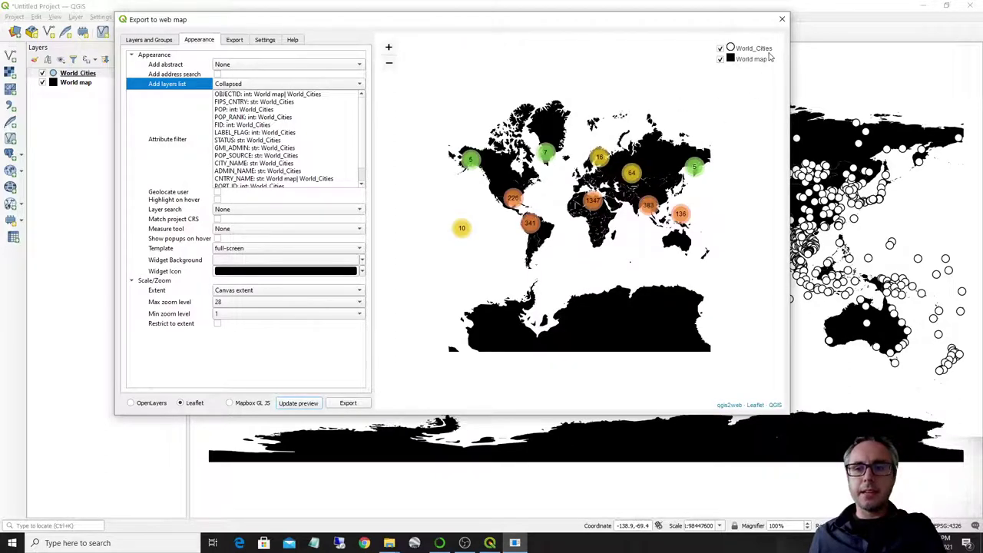
Toggle World_Cities and World map off and on in the preview's layer control.
{"action": "left_click", "coordinate": [720, 48]}
{"action": "left_click", "coordinate": [720, 49]}
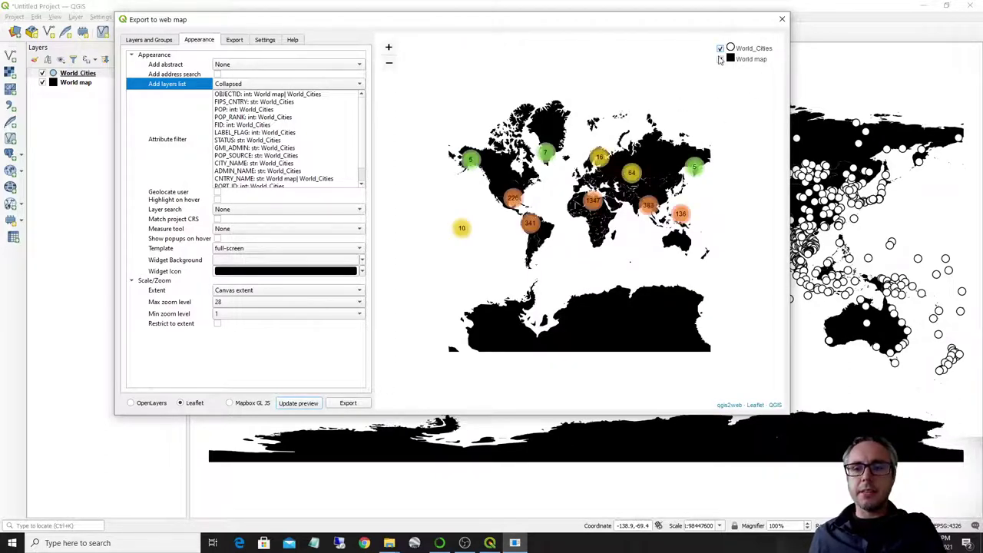
{"action": "left_click", "coordinate": [720, 60]}
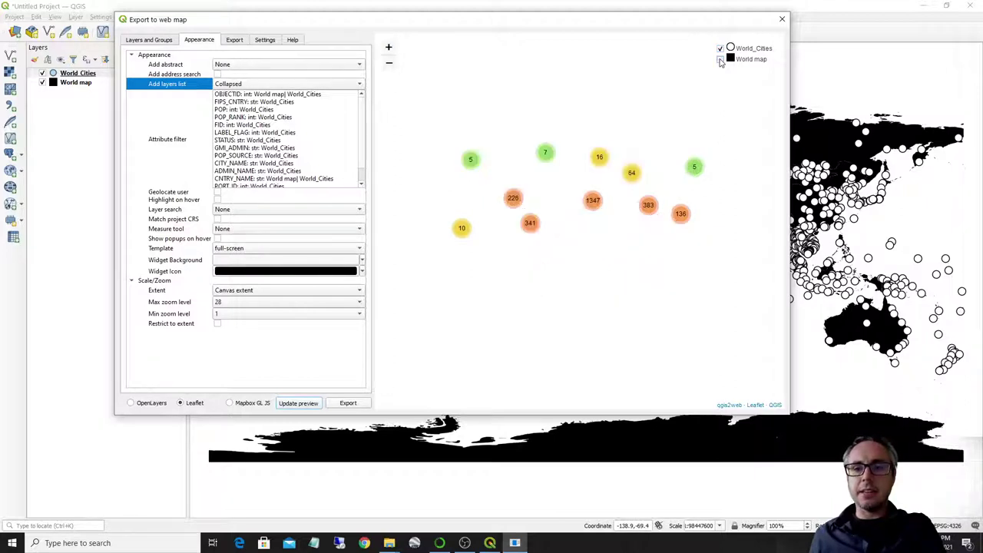
{"action": "left_click", "coordinate": [720, 59]}
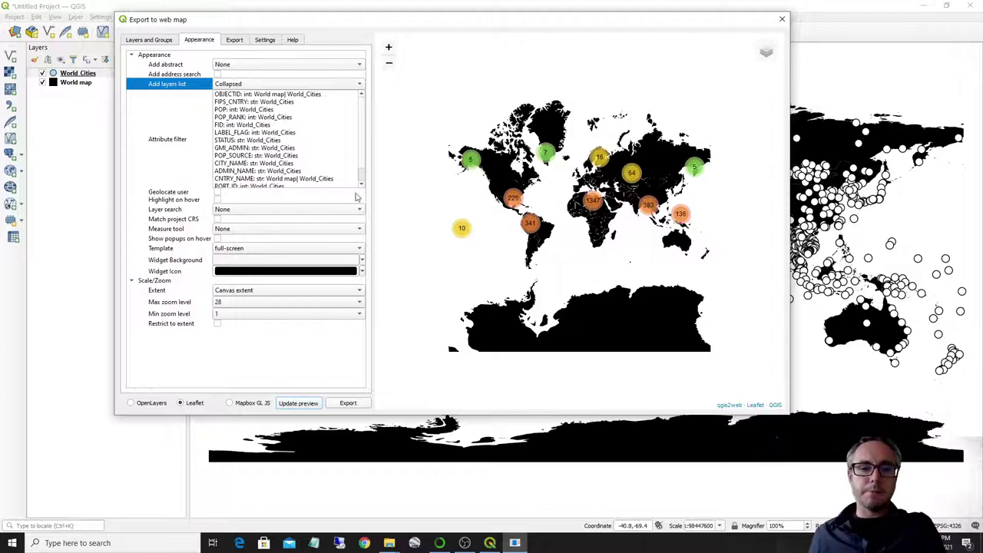
Set Layer search to World map: CNTRY_NAME, update the preview, and keep the layers list Collapsed.
{"action": "left_click", "coordinate": [278, 210]}
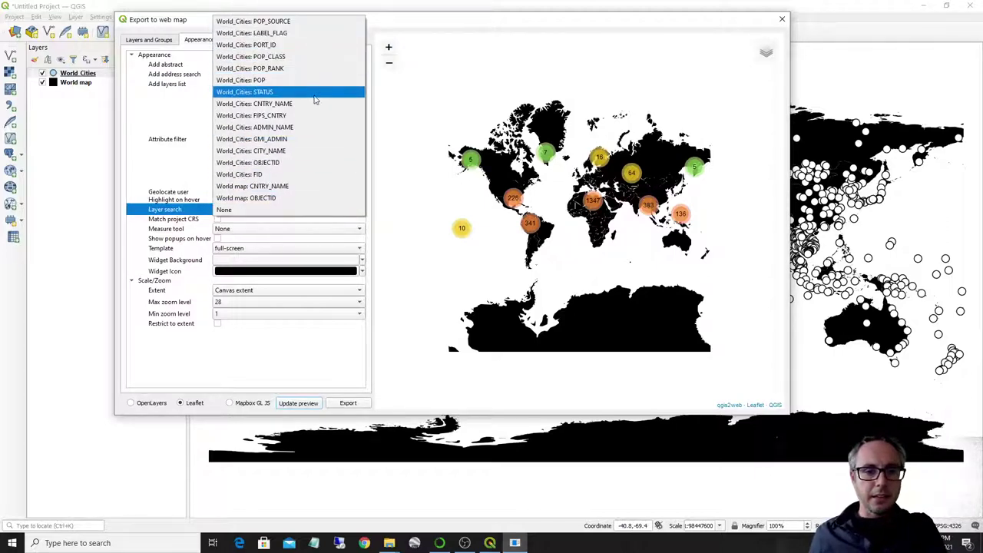
{"action": "left_click", "coordinate": [307, 187]}
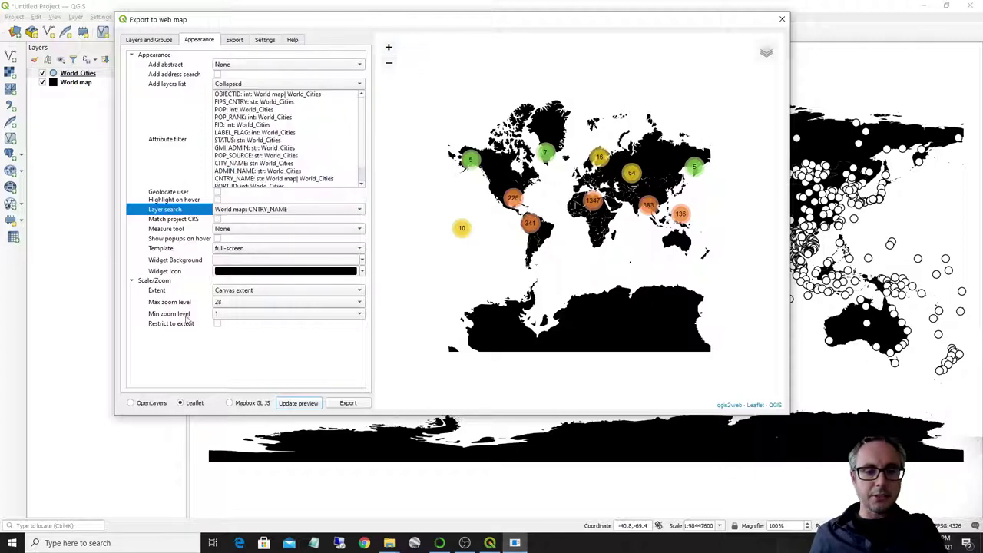
{"action": "left_click", "coordinate": [296, 403]}
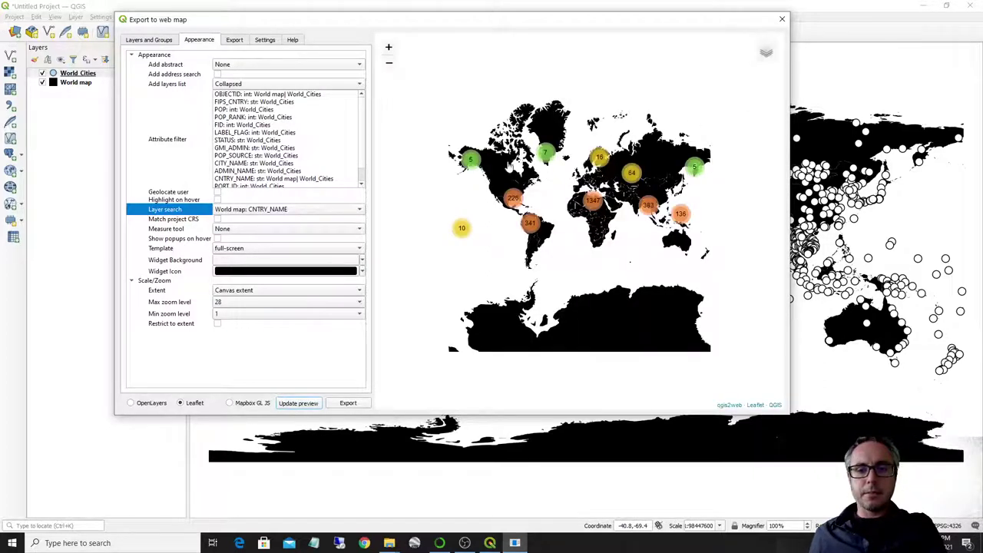
{"action": "mouse_move", "coordinate": [738, 51]}
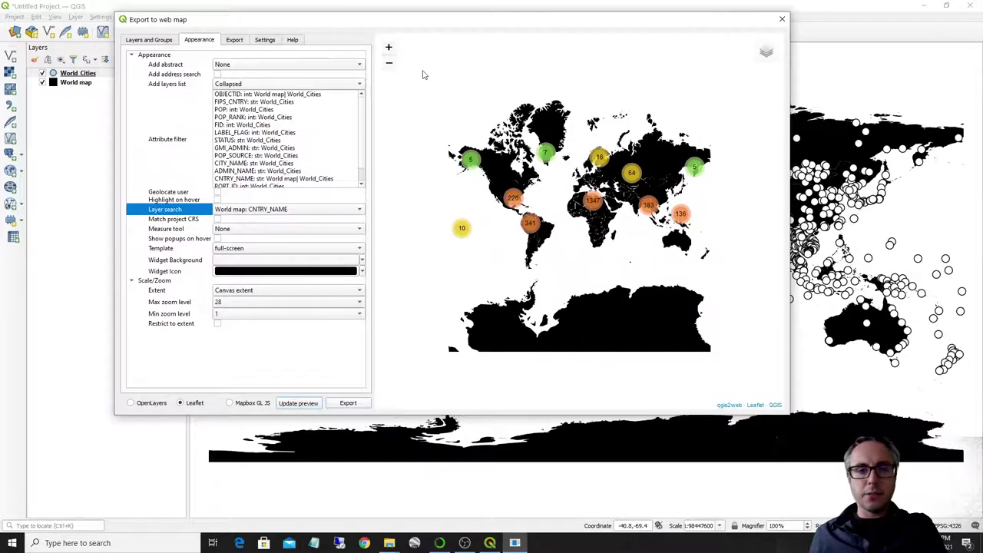
{"action": "left_click", "coordinate": [237, 86]}
{"action": "left_click", "coordinate": [167, 124]}
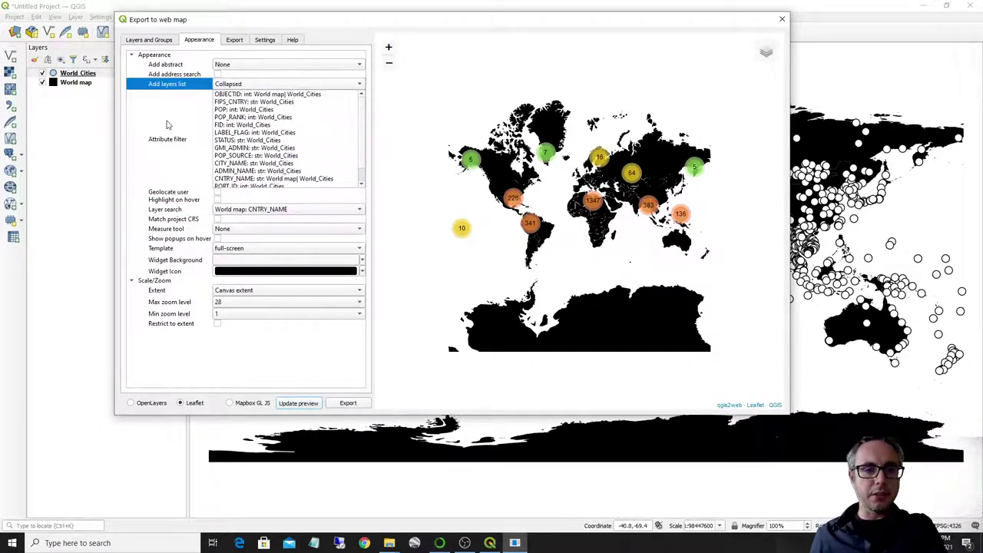
Set the web map's measure tool to Metric and refresh the preview.
{"action": "left_click", "coordinate": [240, 230]}
{"action": "left_click", "coordinate": [248, 247]}
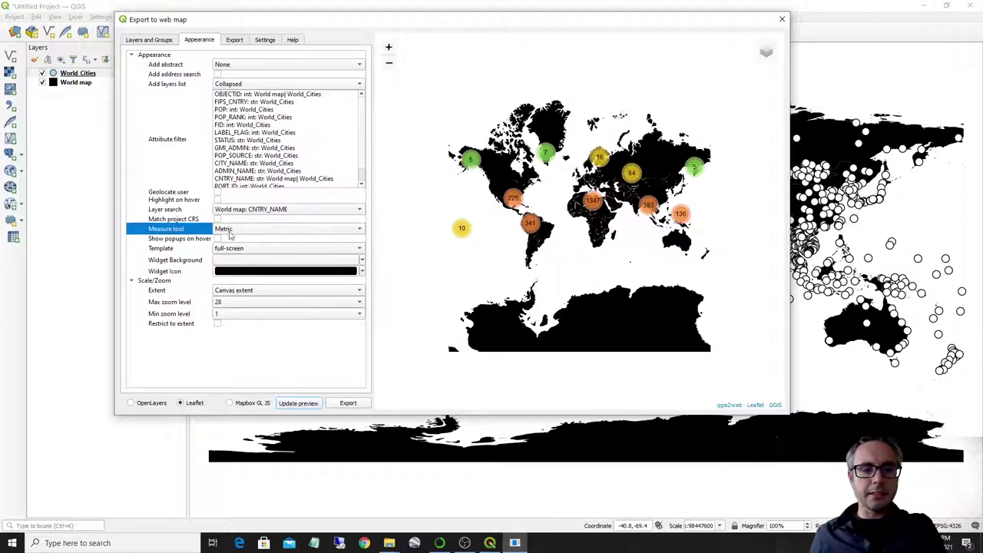
{"action": "left_click", "coordinate": [303, 402]}
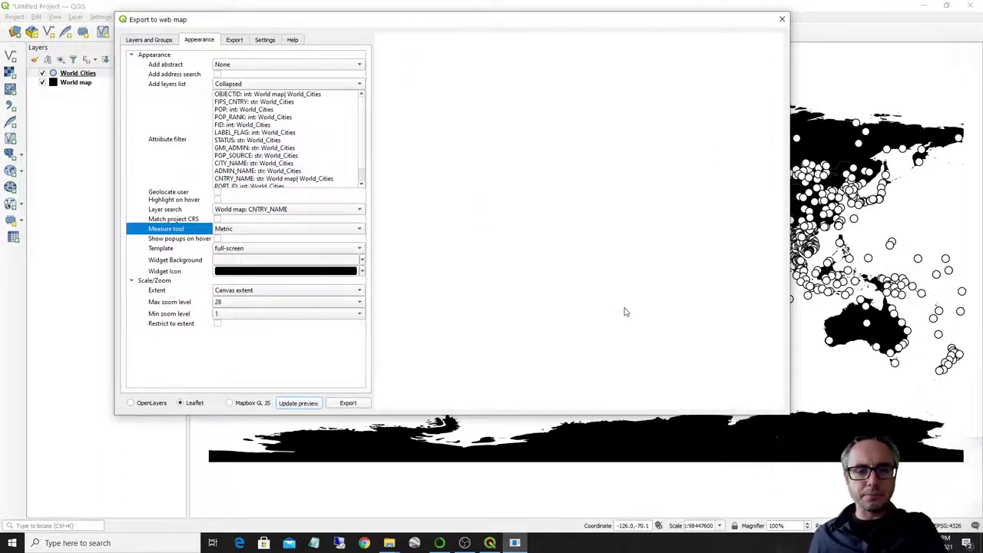
Start a preview measurement with points over North America and near Scotland.
{"action": "mouse_move", "coordinate": [390, 87]}
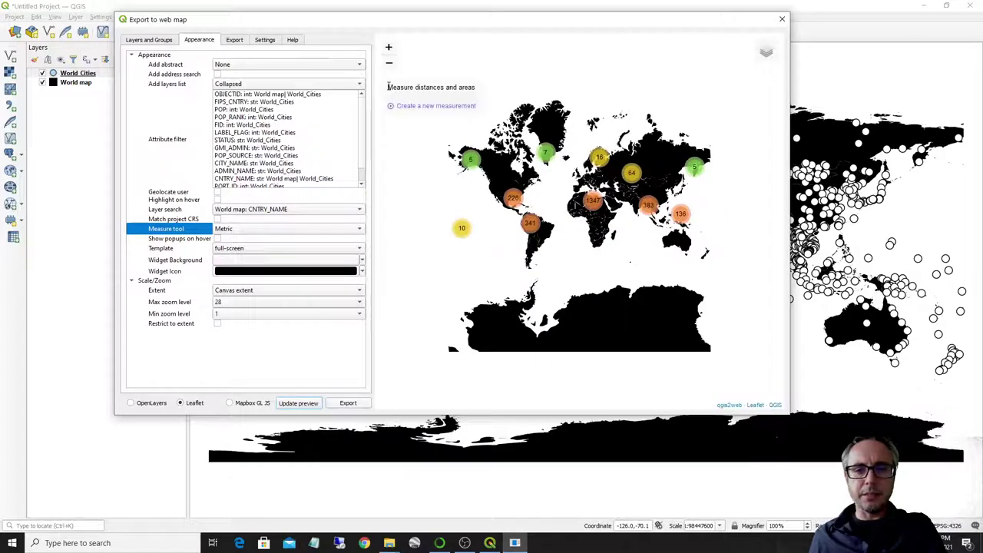
{"action": "left_click", "coordinate": [400, 106]}
{"action": "left_click", "coordinate": [509, 175]}
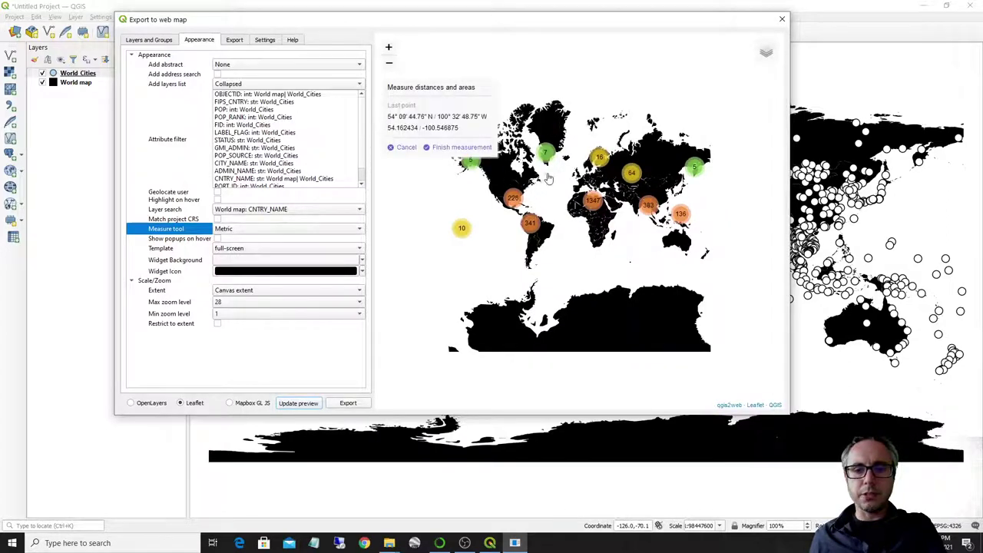
{"action": "left_click", "coordinate": [575, 174]}
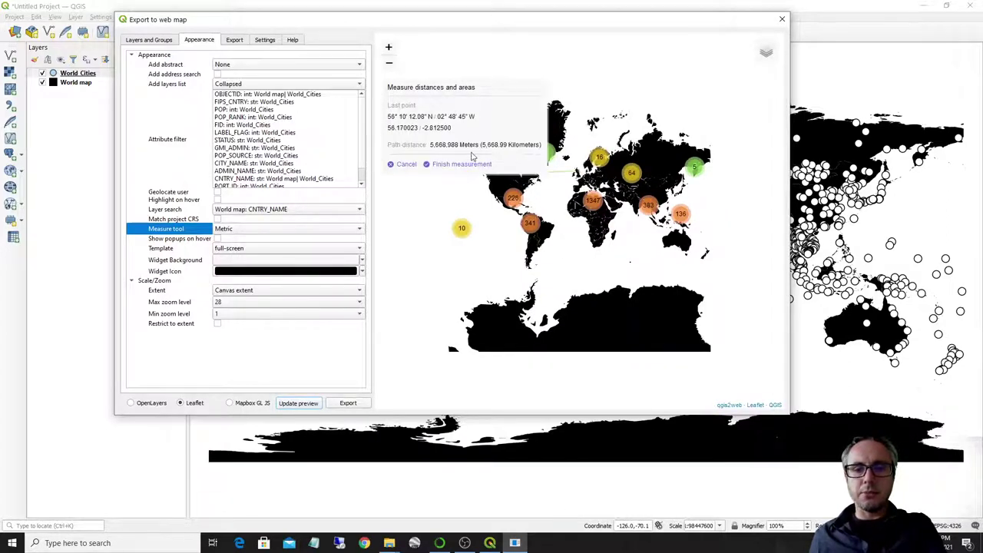
Add a third point, cancel the test measurement, and enable Highlight on hover.
{"action": "left_click", "coordinate": [574, 90]}
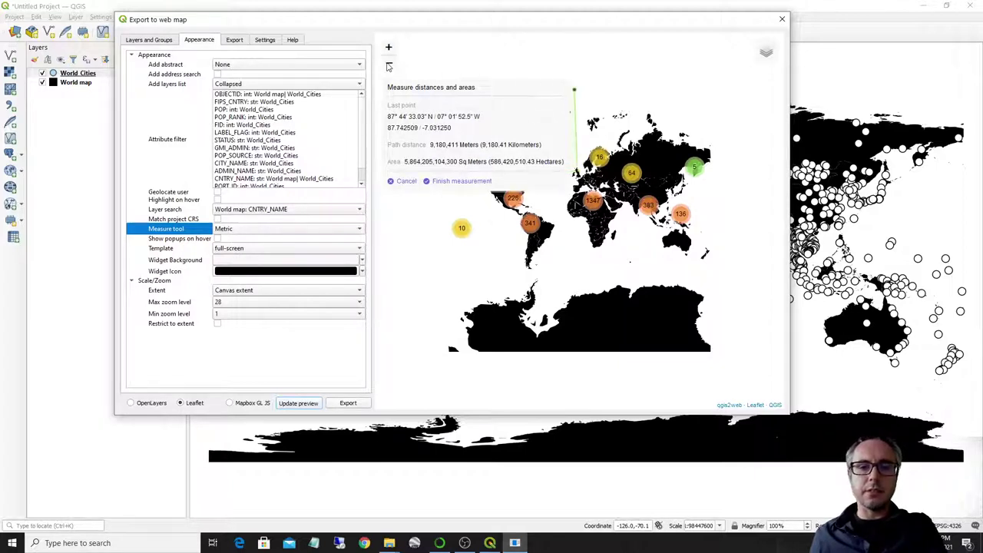
{"action": "left_click", "coordinate": [396, 181]}
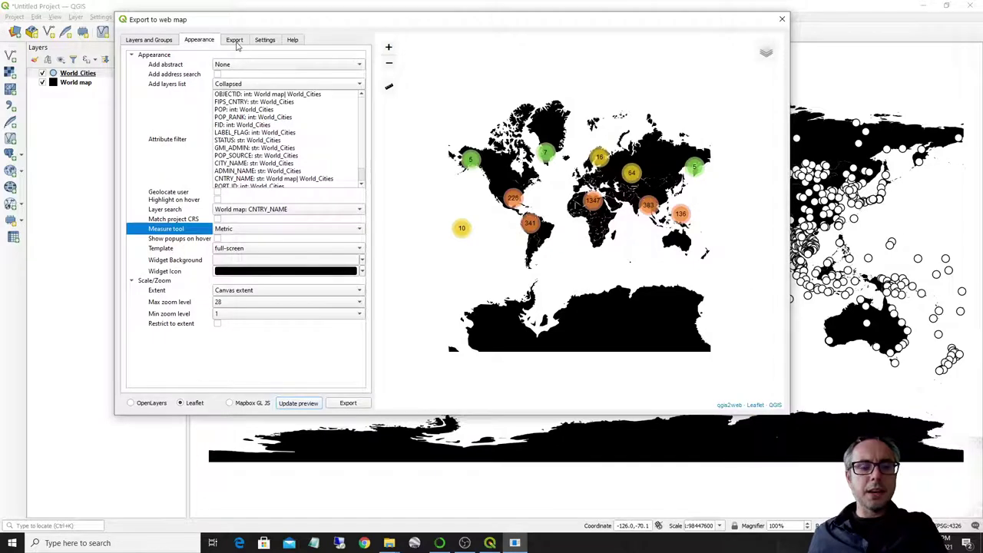
{"action": "left_click", "coordinate": [217, 201]}
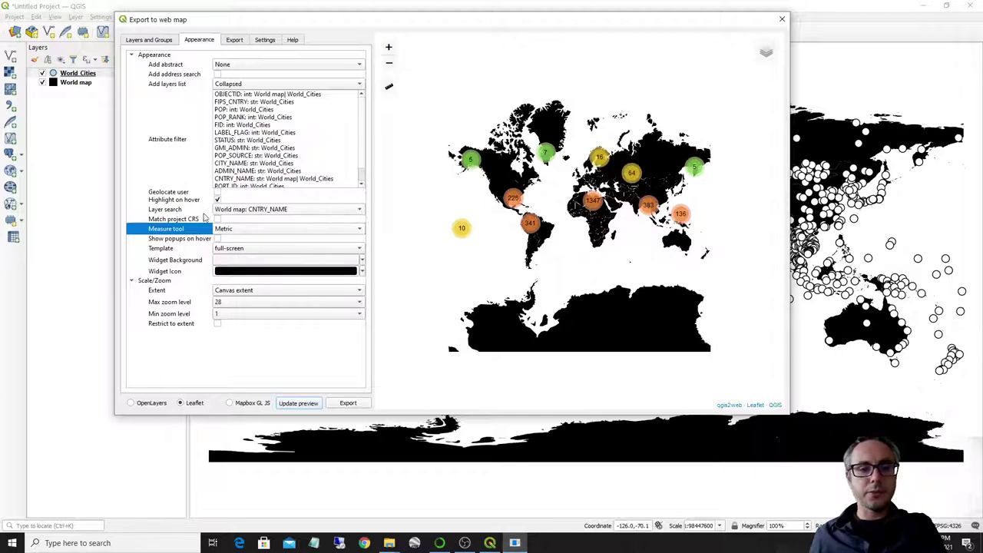
Refresh the preview, then open and close Antarctica's country popup.
{"action": "left_click", "coordinate": [301, 404]}
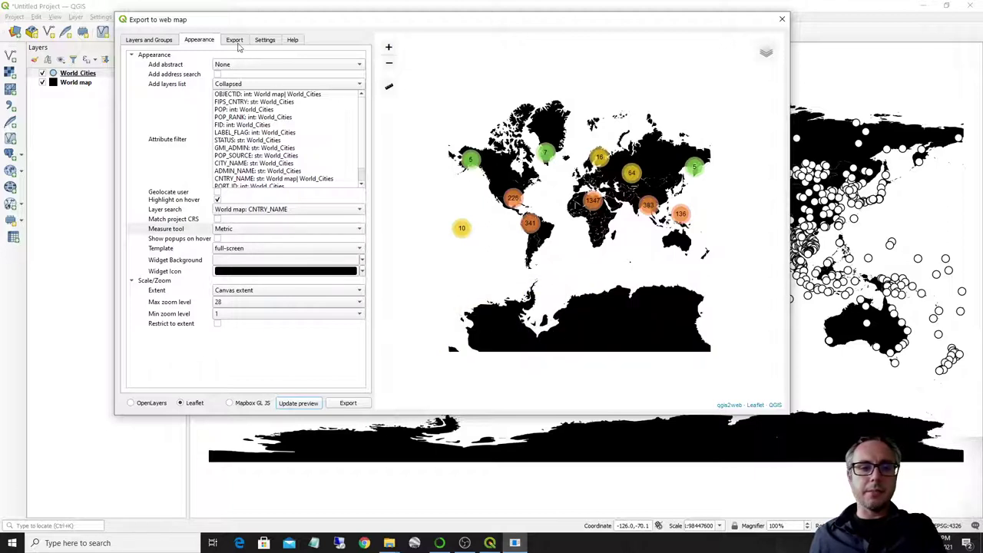
{"action": "left_click", "coordinate": [587, 326]}
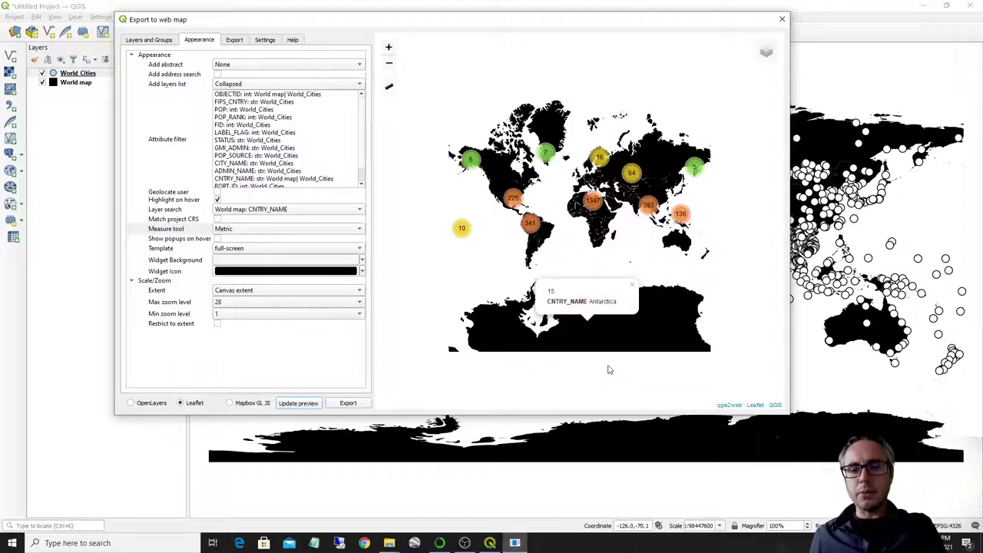
{"action": "left_click", "coordinate": [480, 276]}
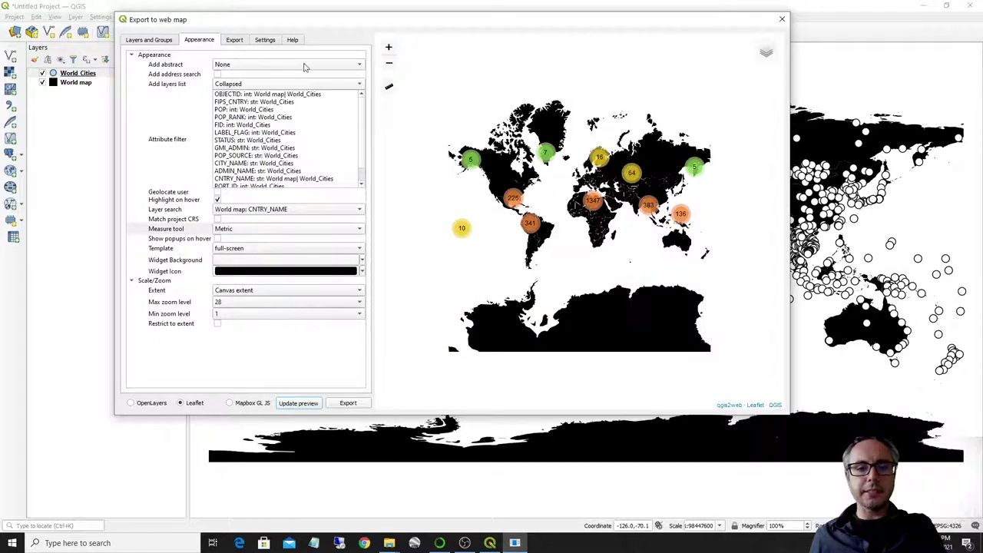
On the Export tab, try the FTP site exporter, then revert to Export to folder.
{"action": "left_click", "coordinate": [237, 40]}
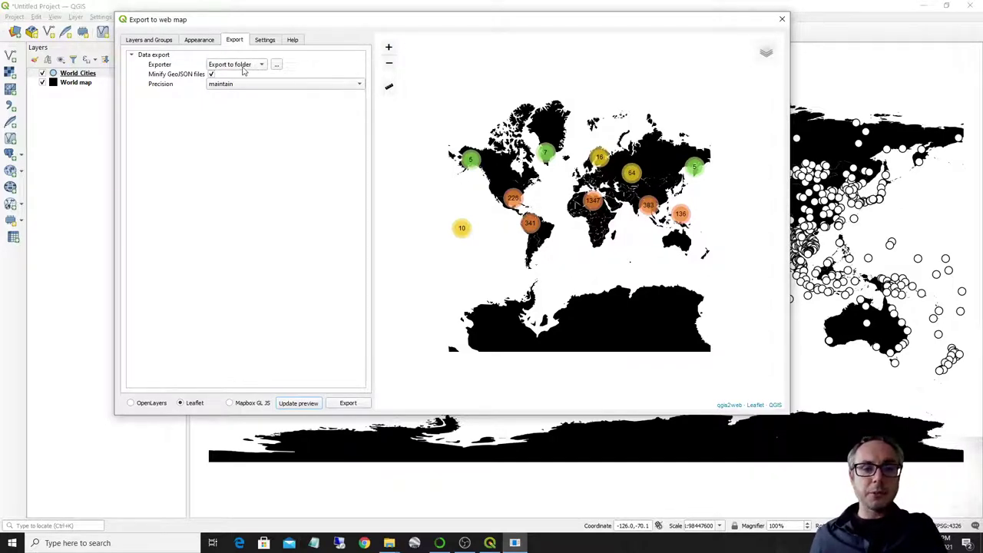
{"action": "left_click", "coordinate": [243, 68]}
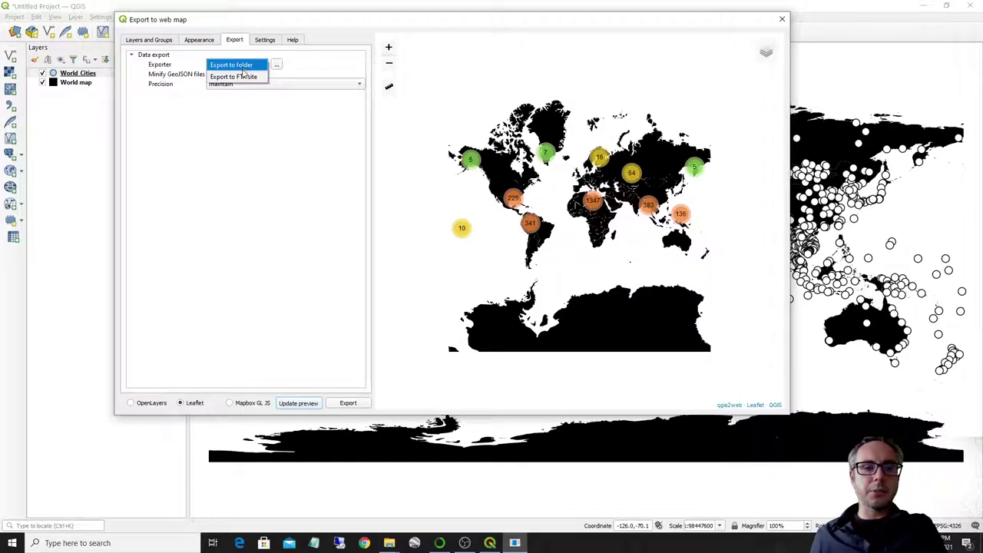
{"action": "left_click", "coordinate": [243, 76]}
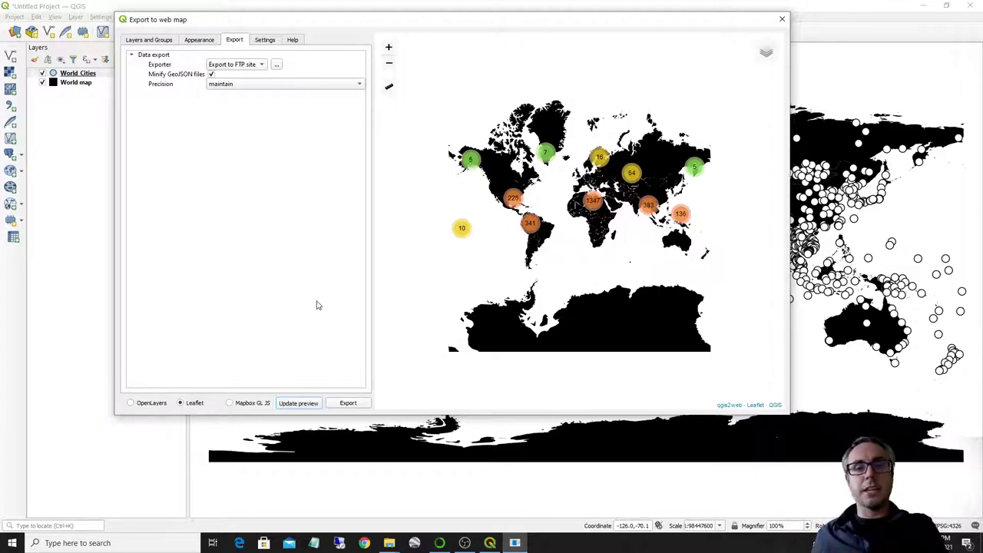
{"action": "left_click", "coordinate": [254, 64]}
{"action": "left_click", "coordinate": [235, 54]}
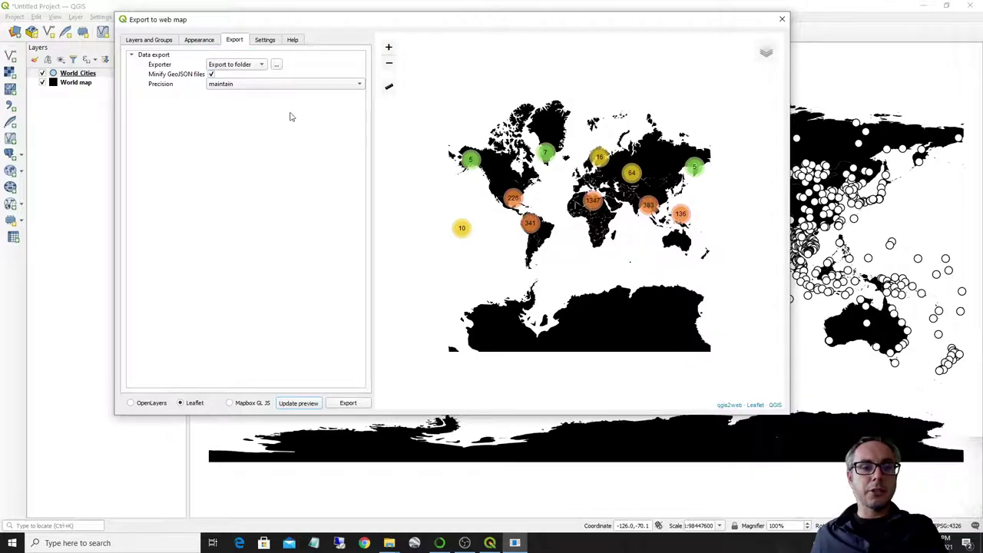
Set Documents\WebGIS_example as the export folder and export the Leaflet map.
{"action": "left_click", "coordinate": [277, 66]}
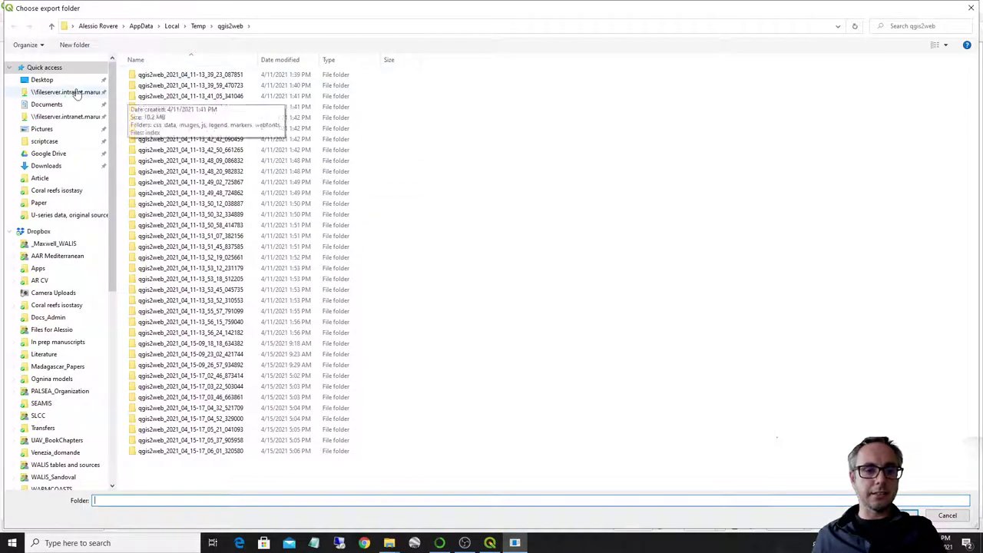
{"action": "left_click", "coordinate": [53, 105]}
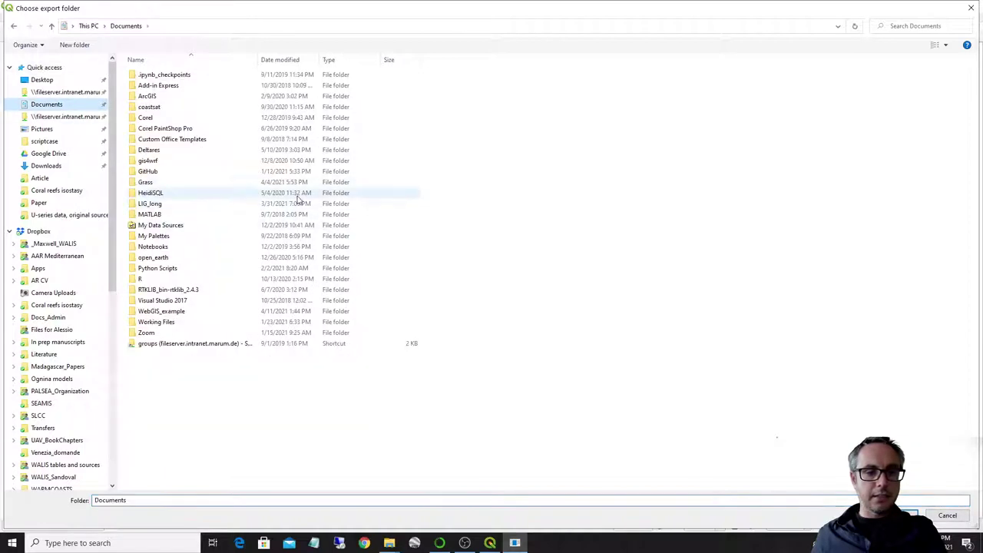
{"action": "double_click", "coordinate": [188, 311]}
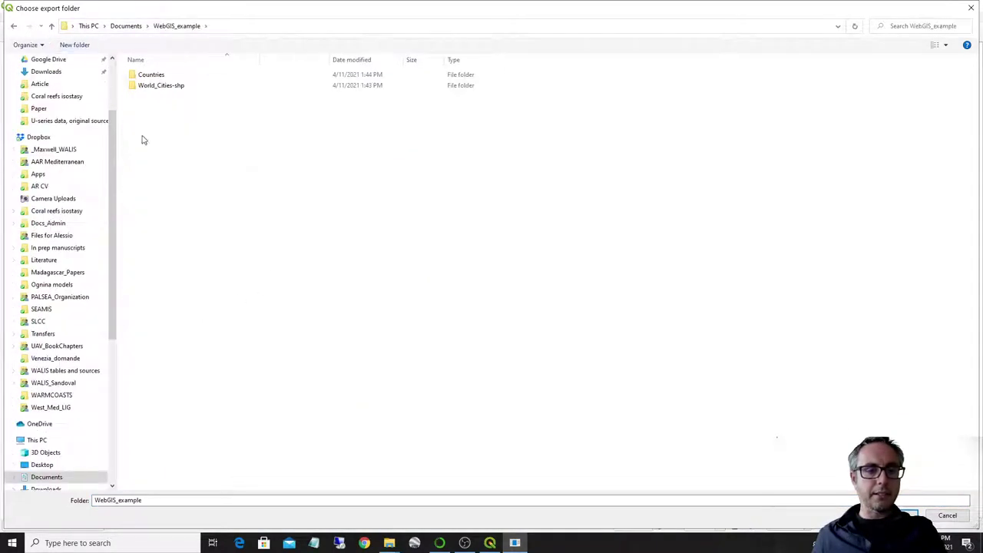
{"action": "left_click", "coordinate": [906, 516]}
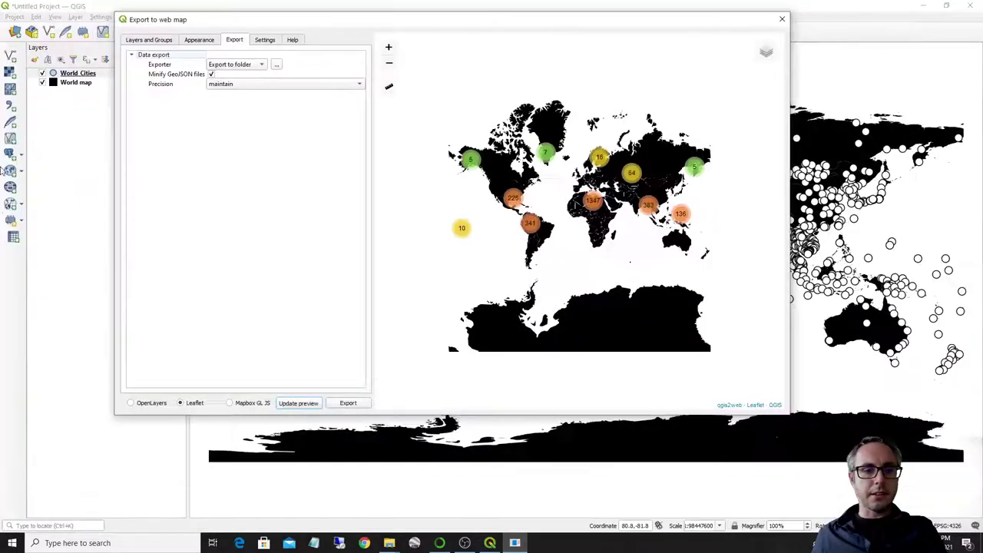
{"action": "left_click", "coordinate": [350, 404]}
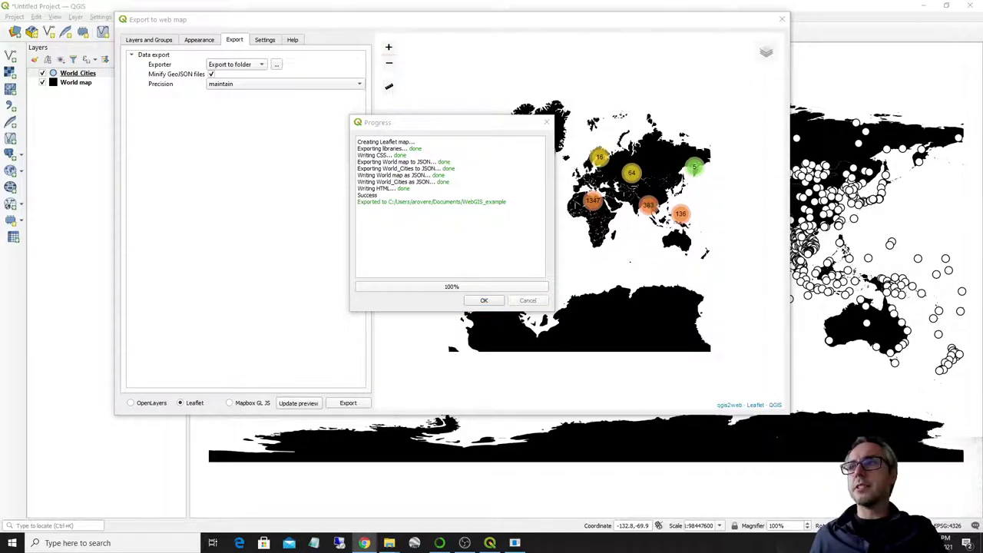
Maximize Chrome and zoom the exported map in two levels so city clusters split.
{"action": "double_click", "coordinate": [626, 72]}
{"action": "scroll", "coordinate": [501, 296], "scroll_direction": "up", "scroll_amount": 1}
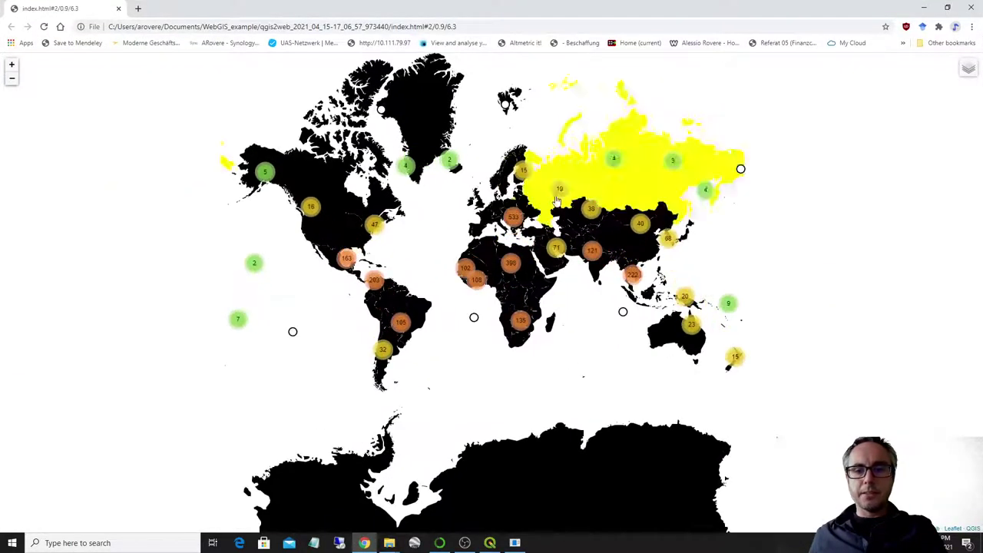
{"action": "scroll", "coordinate": [560, 200], "scroll_direction": "up", "scroll_amount": 1}
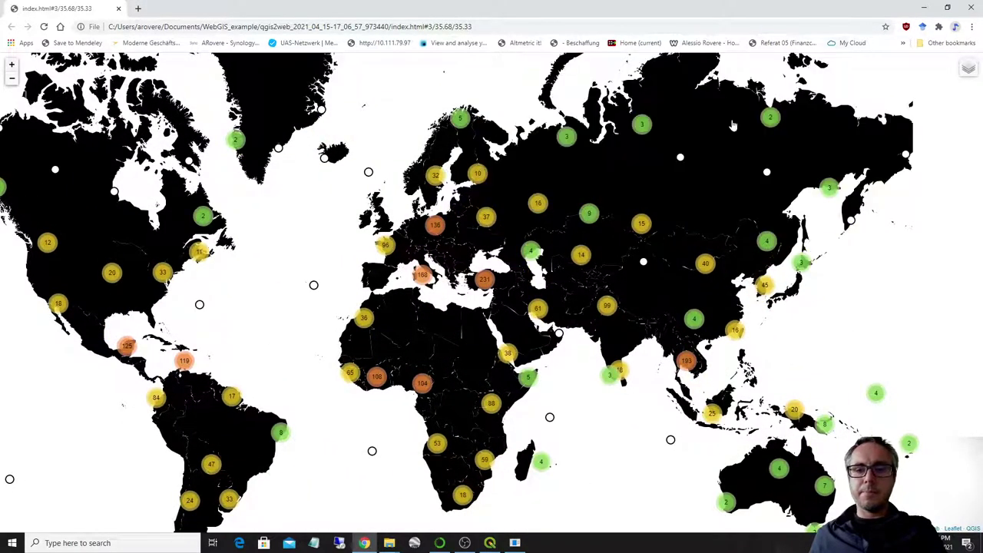
{"action": "mouse_move", "coordinate": [388, 540]}
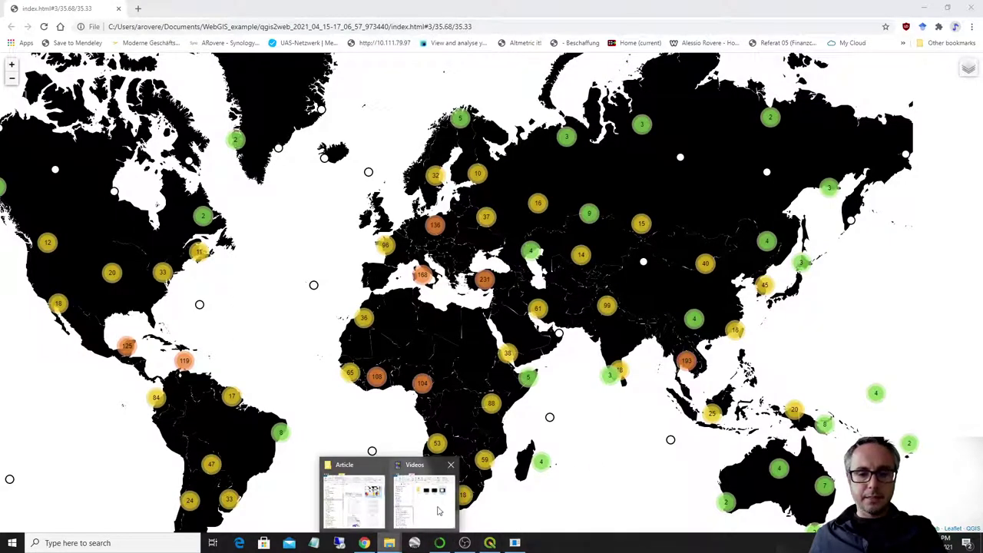
In File Explorer, select index in WebGIS_example's qgis2web folder, then return to Chrome.
{"action": "left_click", "coordinate": [438, 511]}
{"action": "left_click", "coordinate": [235, 259]}
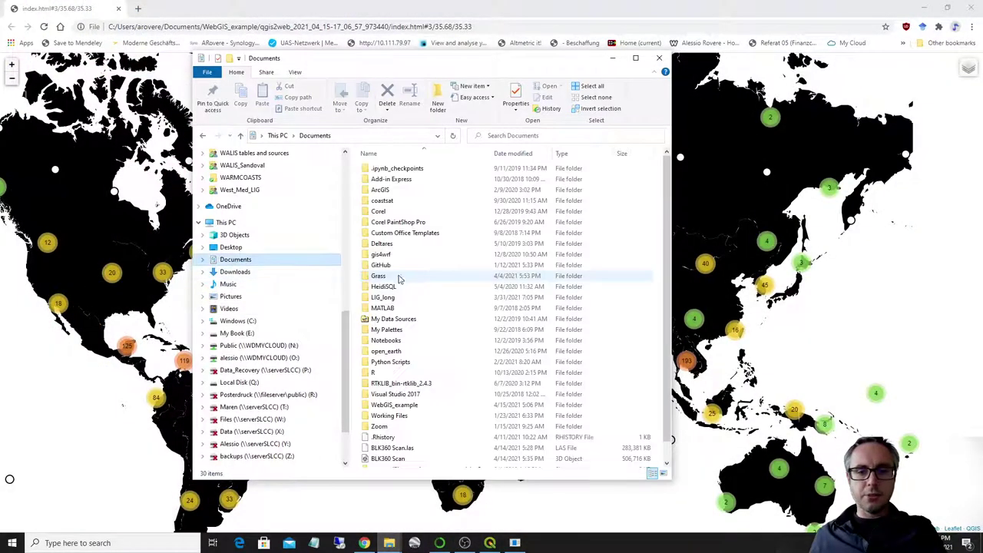
{"action": "double_click", "coordinate": [432, 405]}
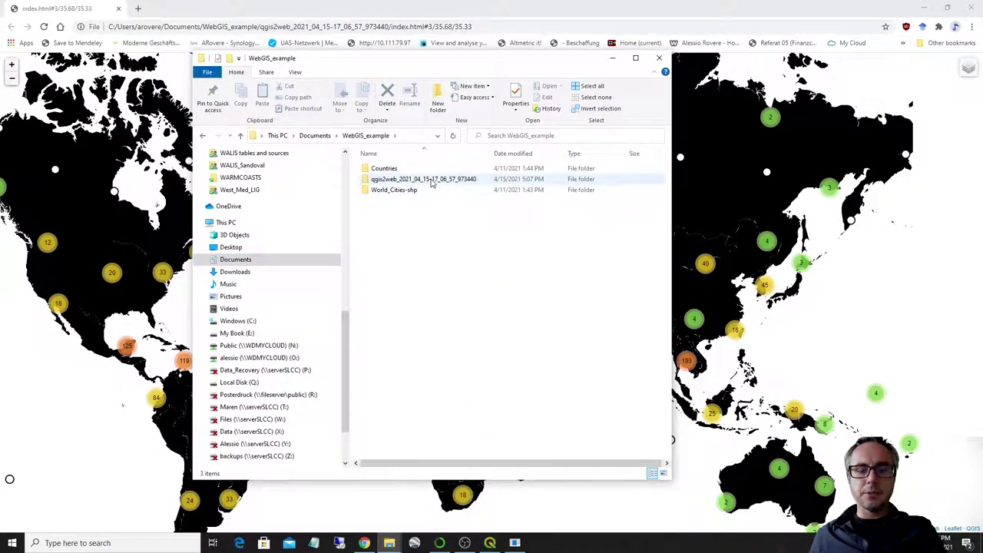
{"action": "left_click", "coordinate": [432, 181]}
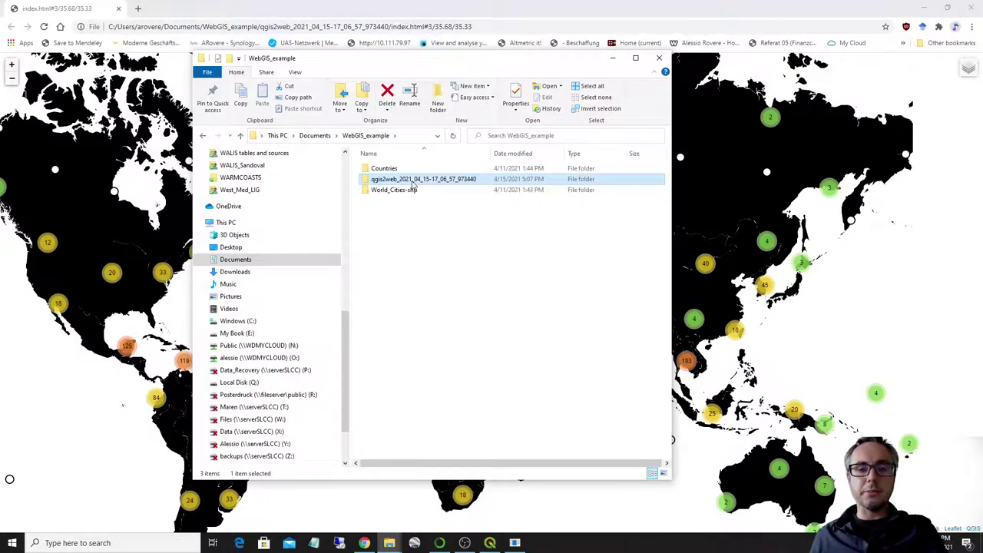
{"action": "double_click", "coordinate": [413, 181]}
{"action": "left_click", "coordinate": [380, 245]}
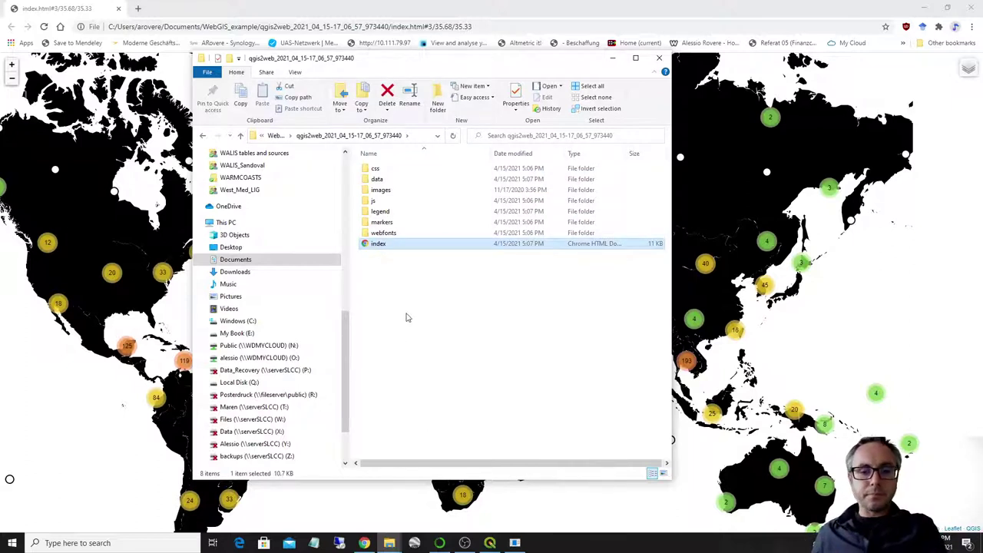
{"action": "left_click", "coordinate": [404, 12]}
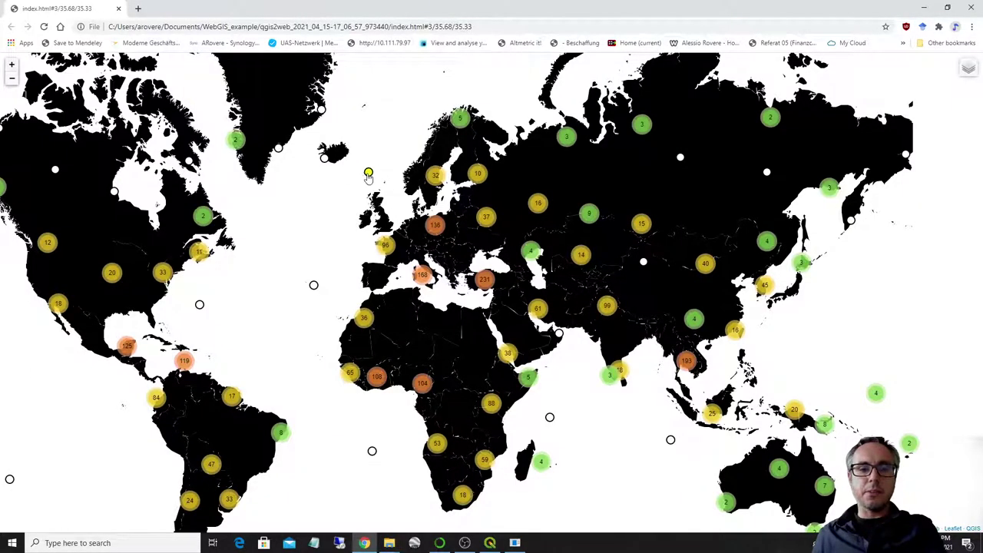
Check the Torshavn, Russia and United Kingdom popups, then zoom in and open Joensuu's.
{"action": "left_click", "coordinate": [368, 172]}
{"action": "left_click", "coordinate": [545, 217]}
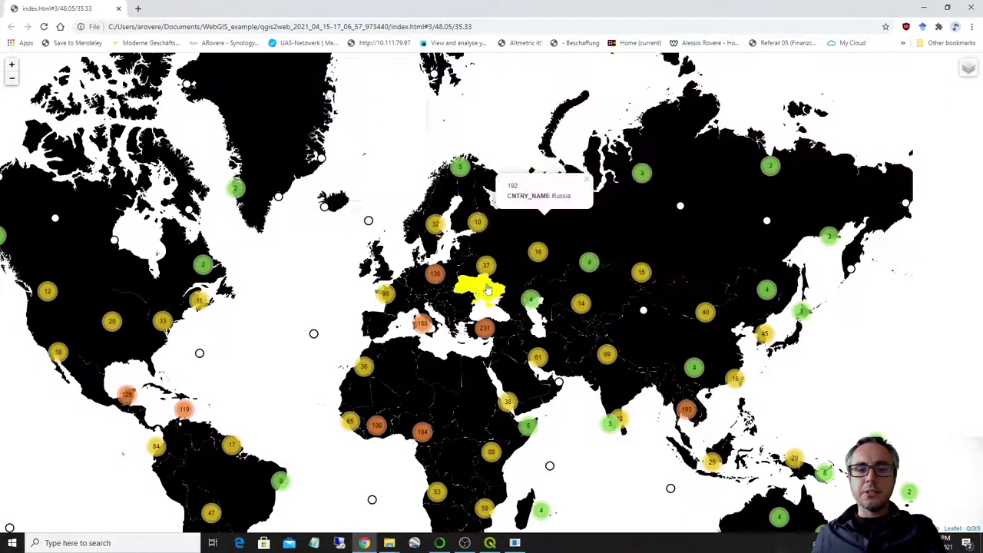
{"action": "left_click", "coordinate": [382, 267]}
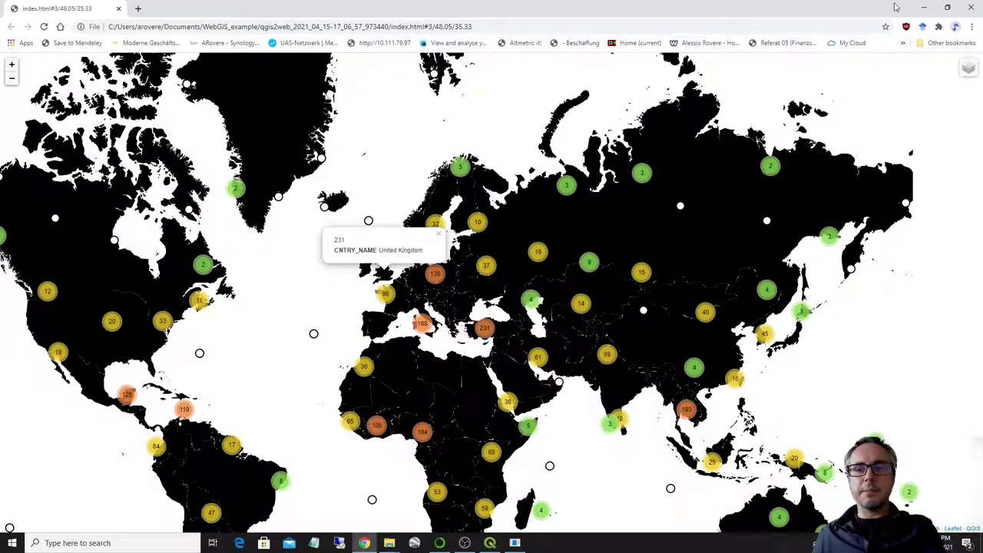
{"action": "scroll", "coordinate": [474, 234], "scroll_direction": "up", "scroll_amount": 3}
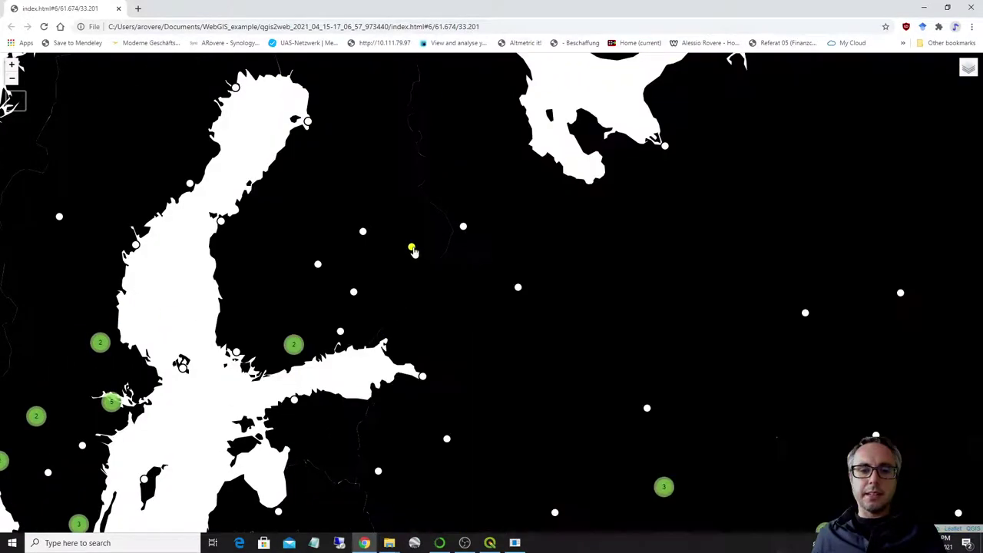
{"action": "left_click", "coordinate": [411, 247]}
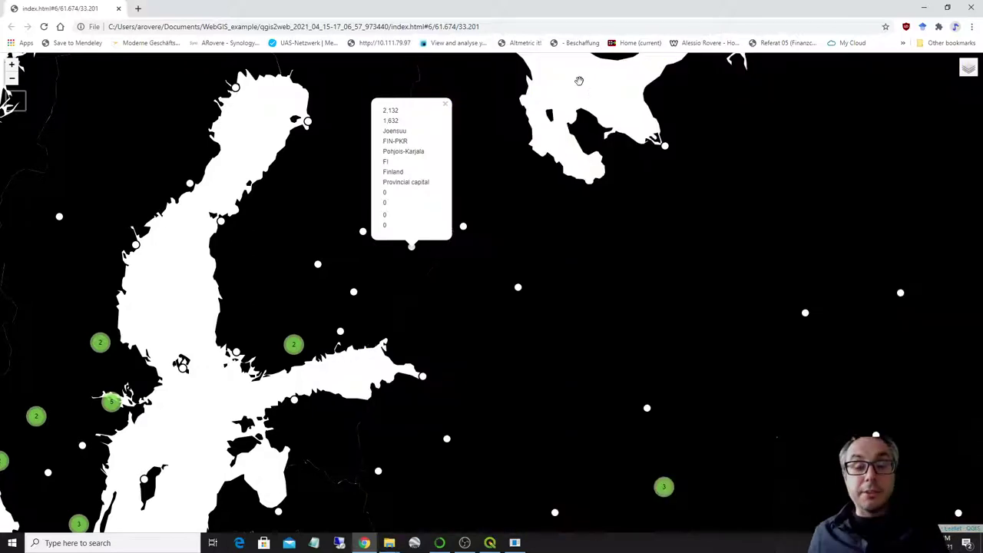
Close Chrome, dismiss the export report, and turn off World_Cities clustering with a refreshed preview.
{"action": "left_click", "coordinate": [974, 6]}
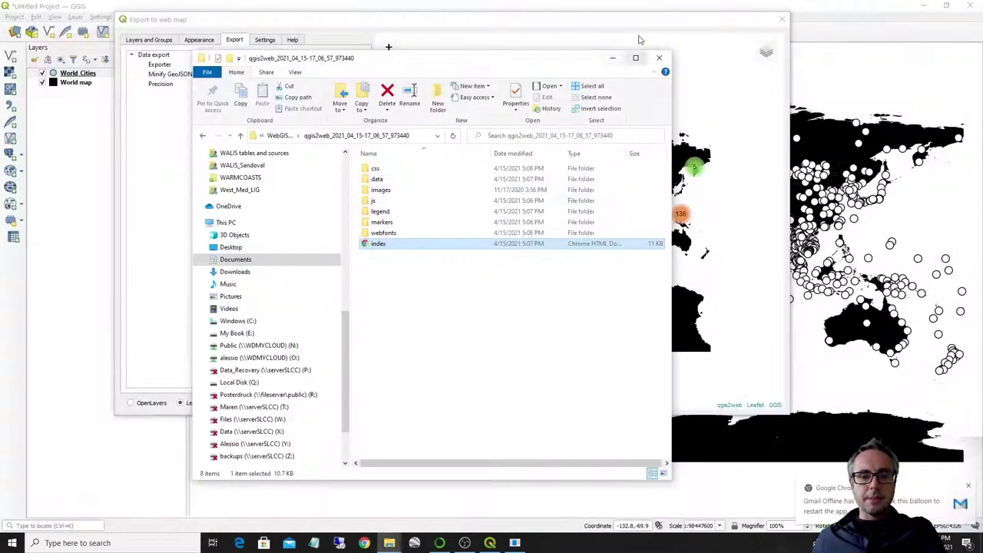
{"action": "left_click", "coordinate": [486, 301]}
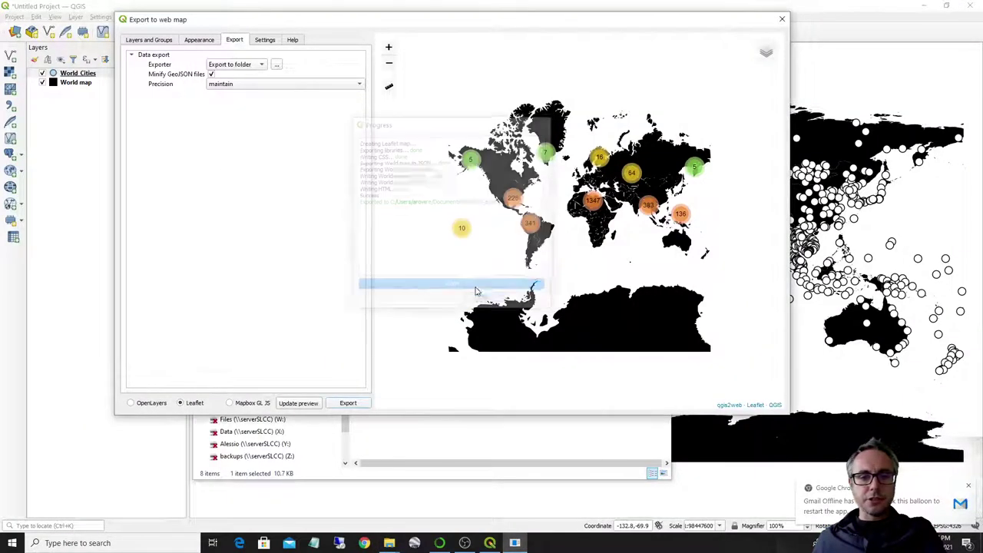
{"action": "left_click", "coordinate": [201, 40]}
{"action": "left_click", "coordinate": [150, 41]}
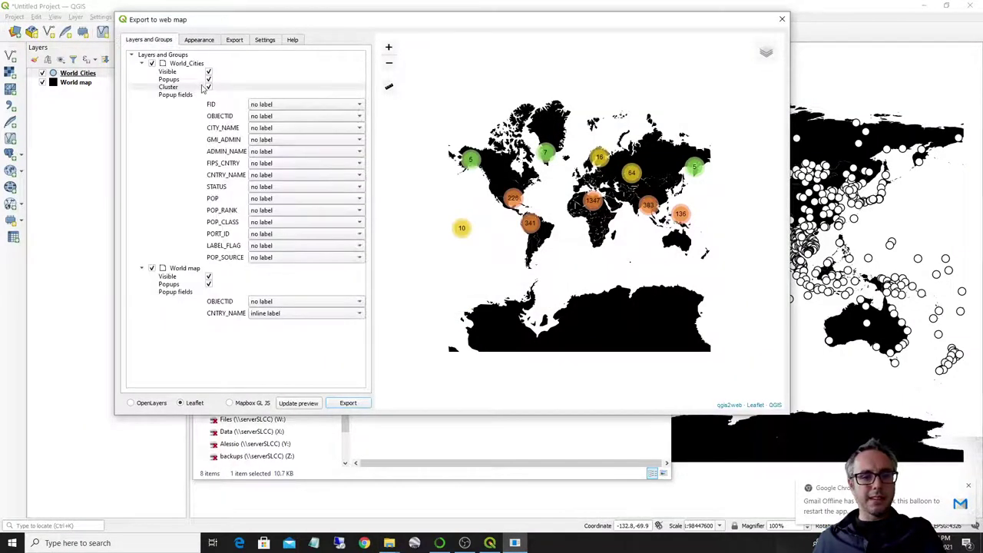
{"action": "left_click", "coordinate": [209, 87]}
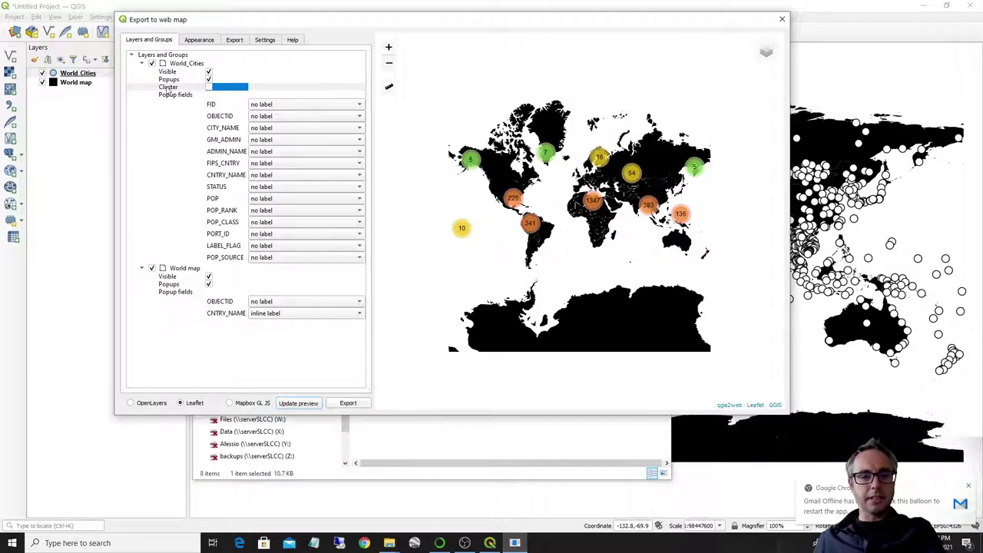
{"action": "left_click", "coordinate": [299, 405]}
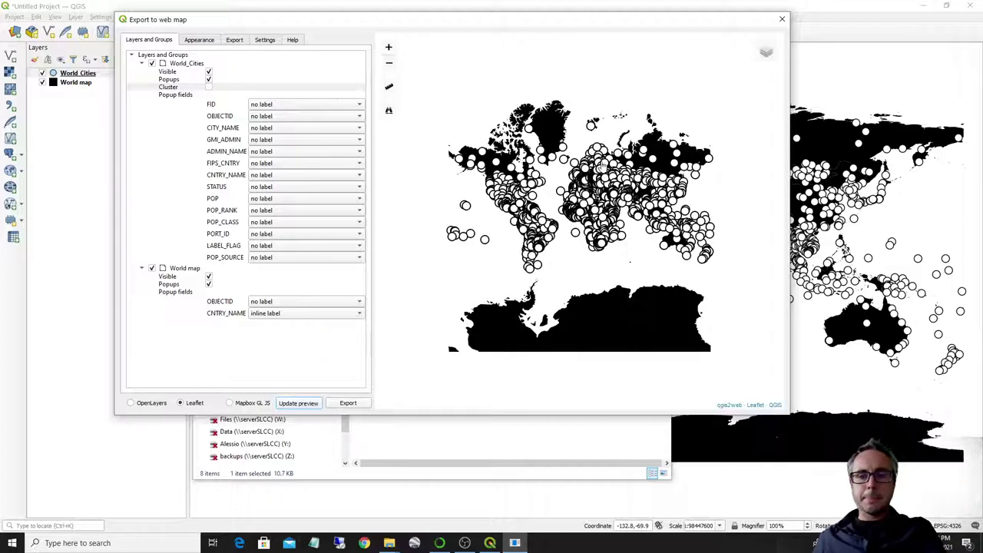
Re-export the web map and return Explorer to the WebGIS_example folder.
{"action": "left_click", "coordinate": [198, 41]}
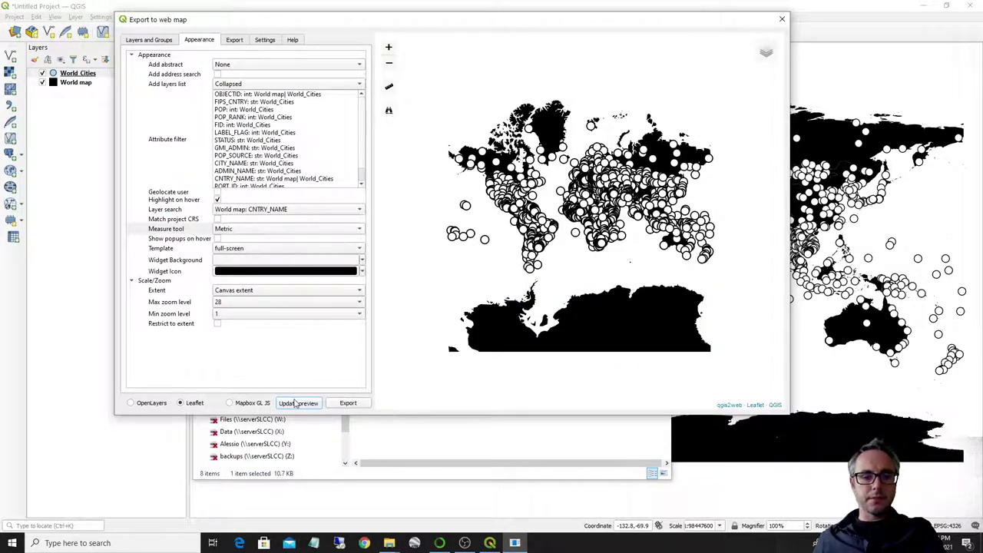
{"action": "left_click", "coordinate": [347, 403]}
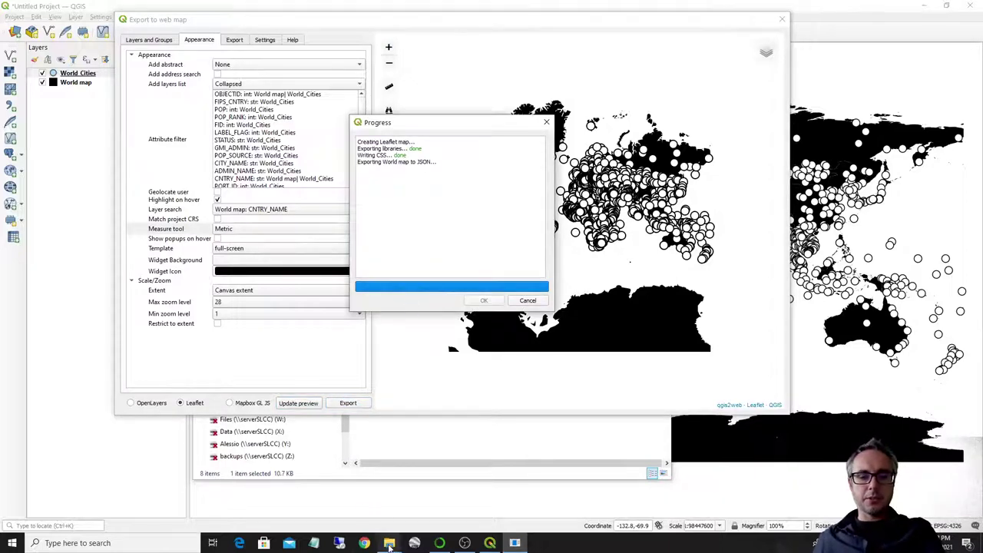
{"action": "mouse_move", "coordinate": [389, 544]}
{"action": "left_click", "coordinate": [425, 499]}
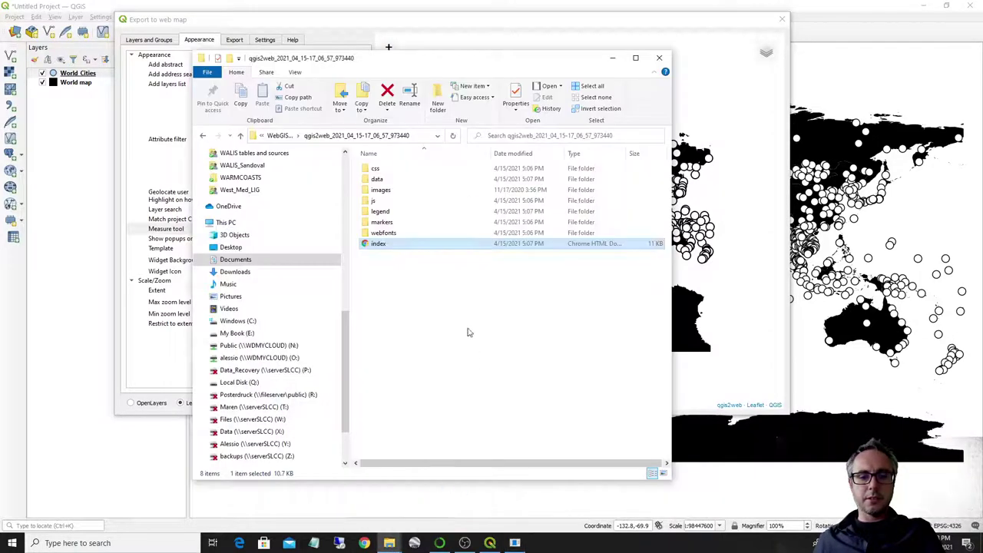
{"action": "left_click", "coordinate": [279, 136]}
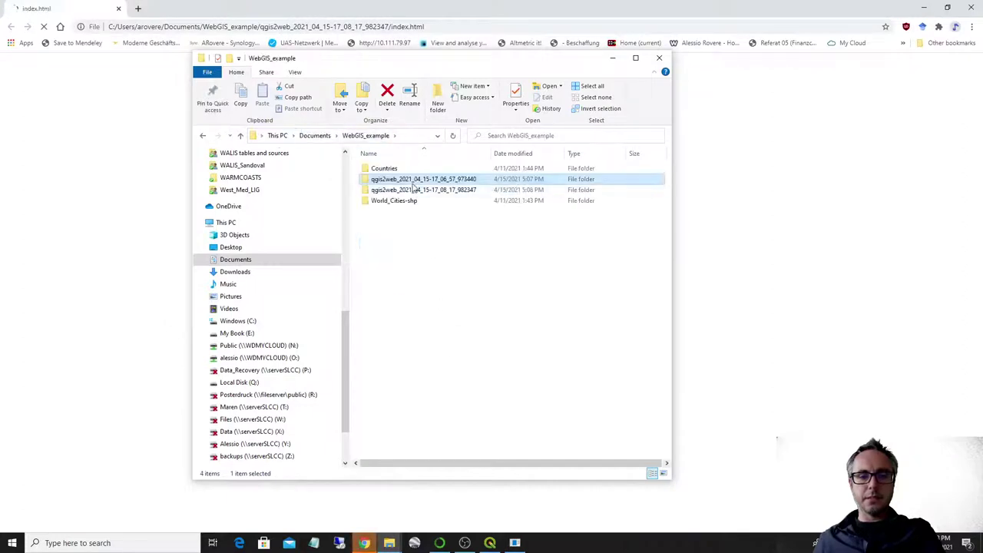
Search the new map for Italy and pick its suggestion.
{"action": "left_click", "coordinate": [612, 57]}
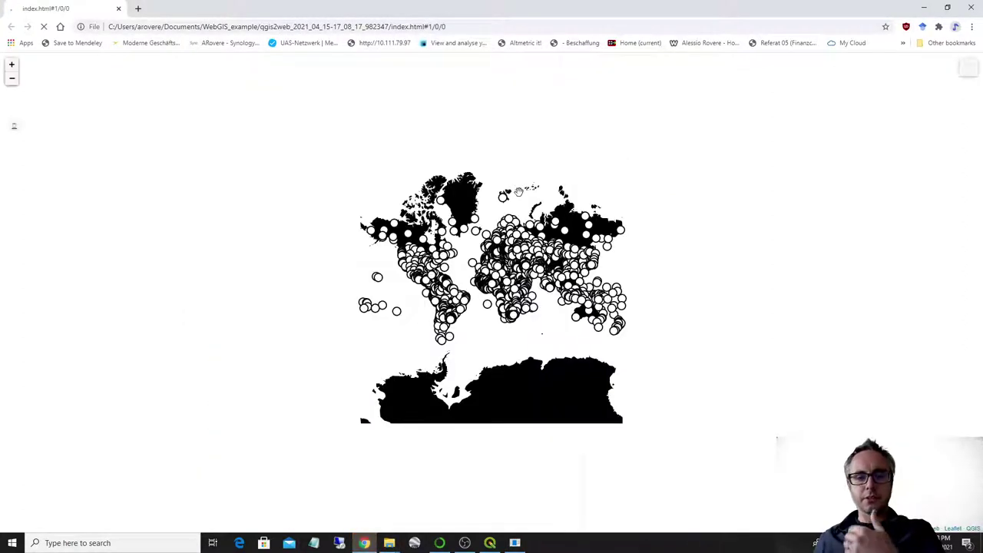
{"action": "left_click", "coordinate": [13, 129]}
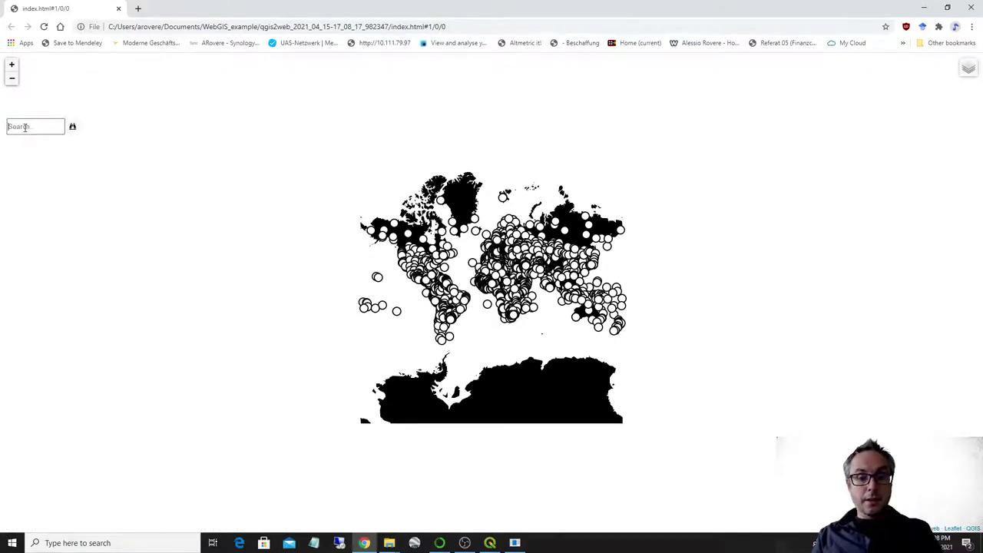
{"action": "left_click", "coordinate": [25, 128]}
{"action": "type", "text": "Mil"}
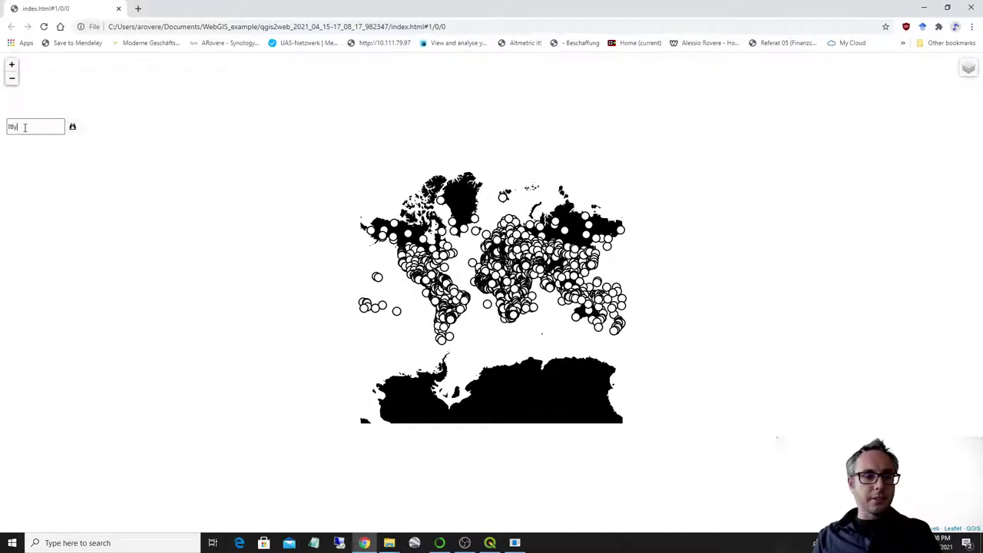
{"action": "key", "text": "BackSpace"}
{"action": "key", "text": "BackSpace"}
{"action": "type", "text": "aly"}
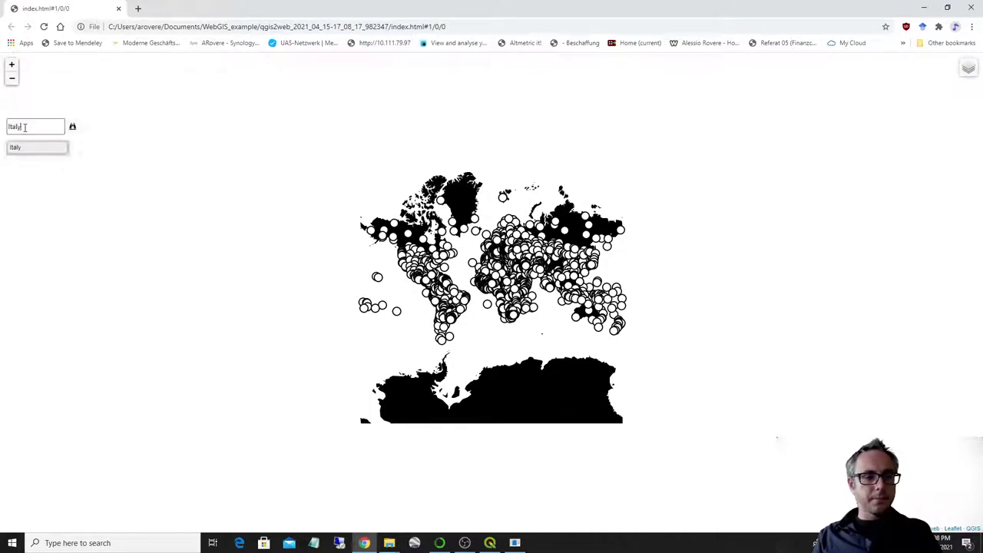
{"action": "left_click", "coordinate": [21, 148]}
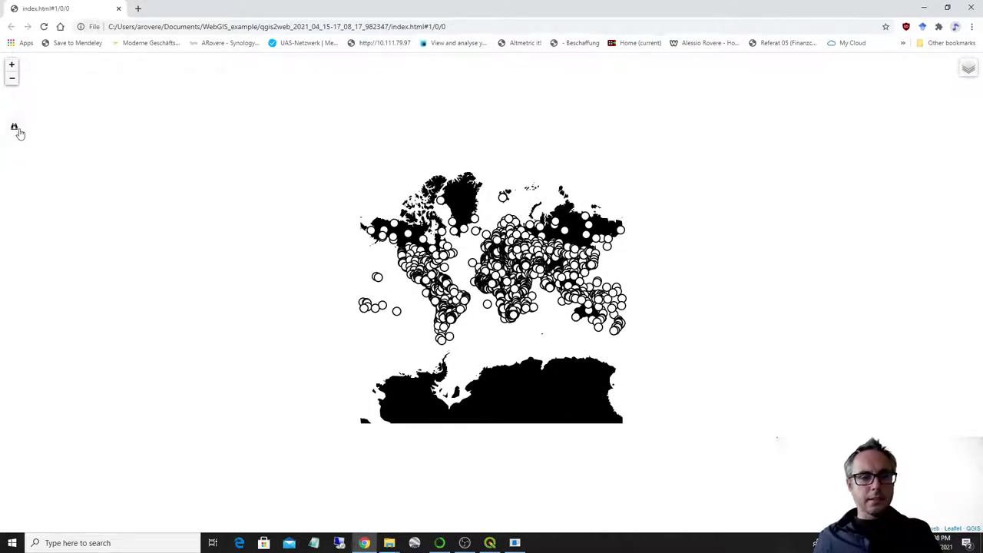
Jump to Italy from the search, then zoom and pan toward the Middle East.
{"action": "left_click", "coordinate": [18, 129]}
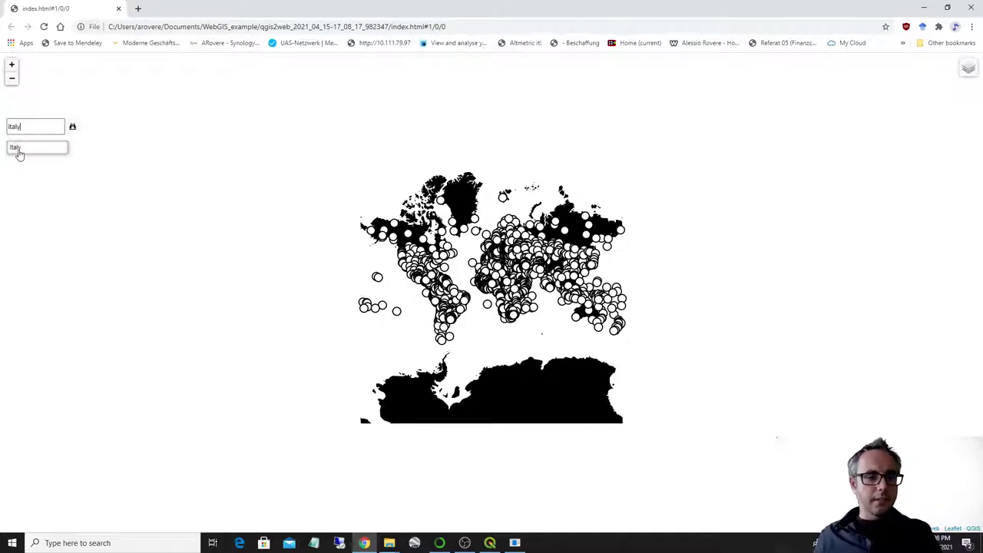
{"action": "left_click", "coordinate": [18, 150]}
{"action": "scroll", "coordinate": [450, 272], "scroll_direction": "up", "scroll_amount": 3}
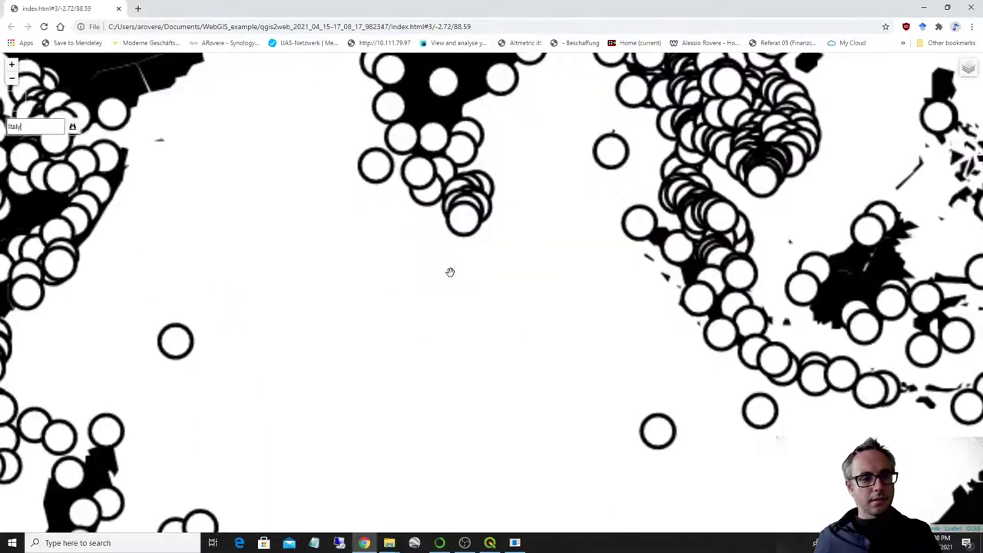
{"action": "left_click_drag", "start_coordinate": [514, 246], "coordinate": [530, 430]}
{"action": "left_click_drag", "start_coordinate": [138, 130], "coordinate": [318, 174]}
Search Italy again, zoom around it, and clear the search.
{"action": "left_click", "coordinate": [14, 126]}
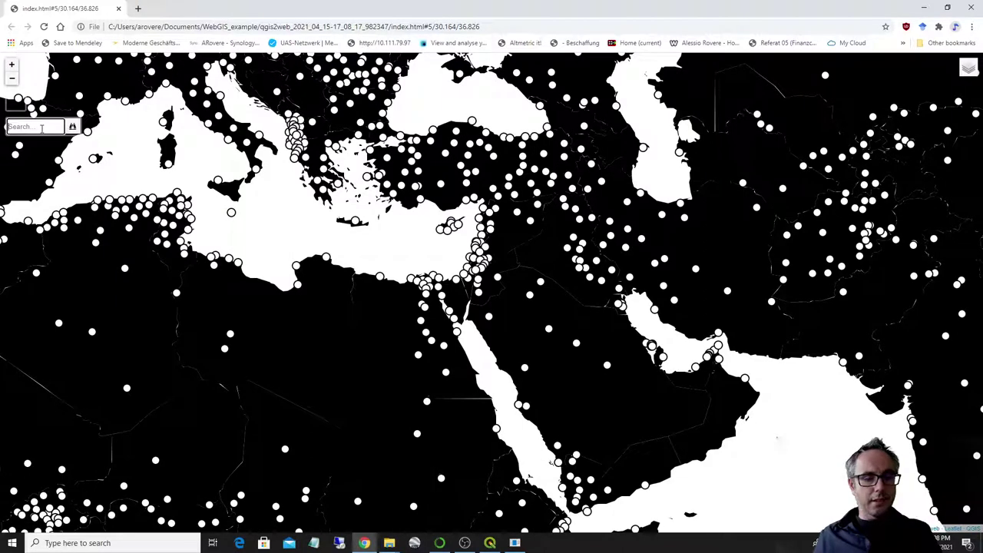
{"action": "type", "text": "Italy"}
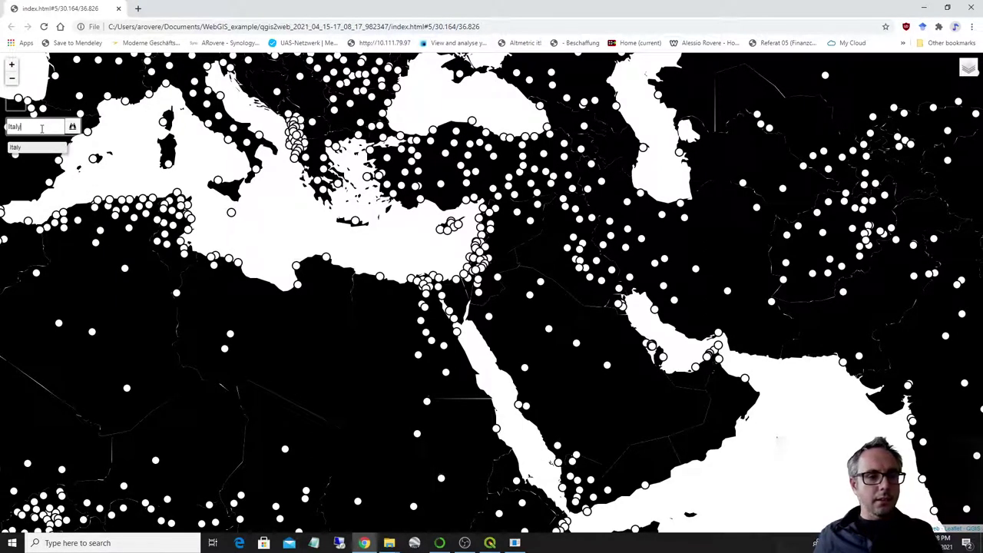
{"action": "left_click", "coordinate": [72, 128]}
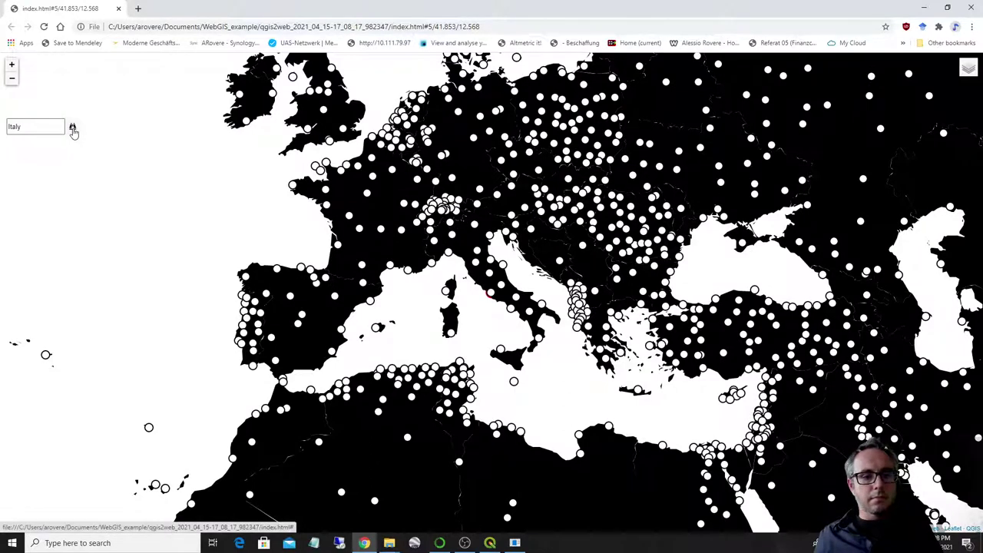
{"action": "scroll", "coordinate": [500, 304], "scroll_direction": "up", "scroll_amount": 2}
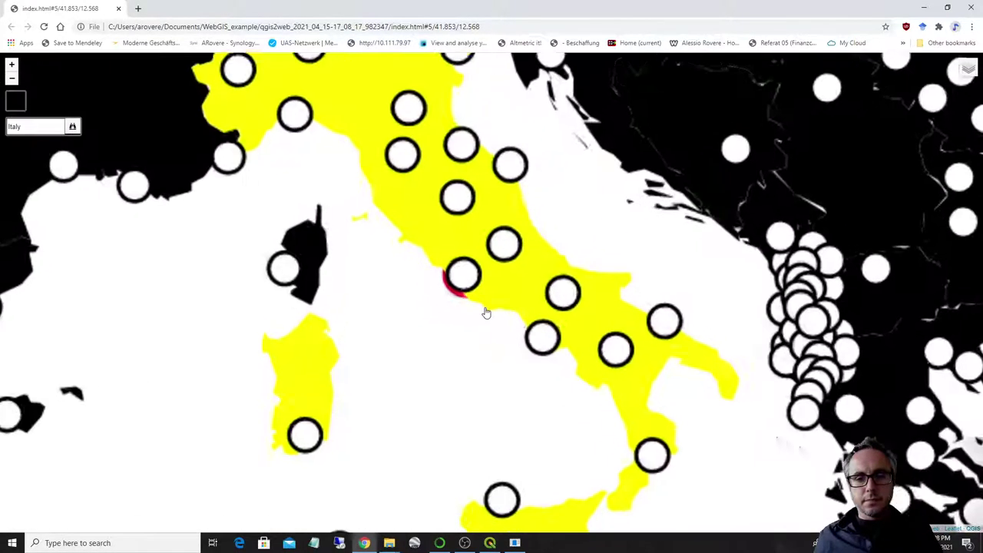
{"action": "scroll", "coordinate": [415, 265], "scroll_direction": "down", "scroll_amount": 2}
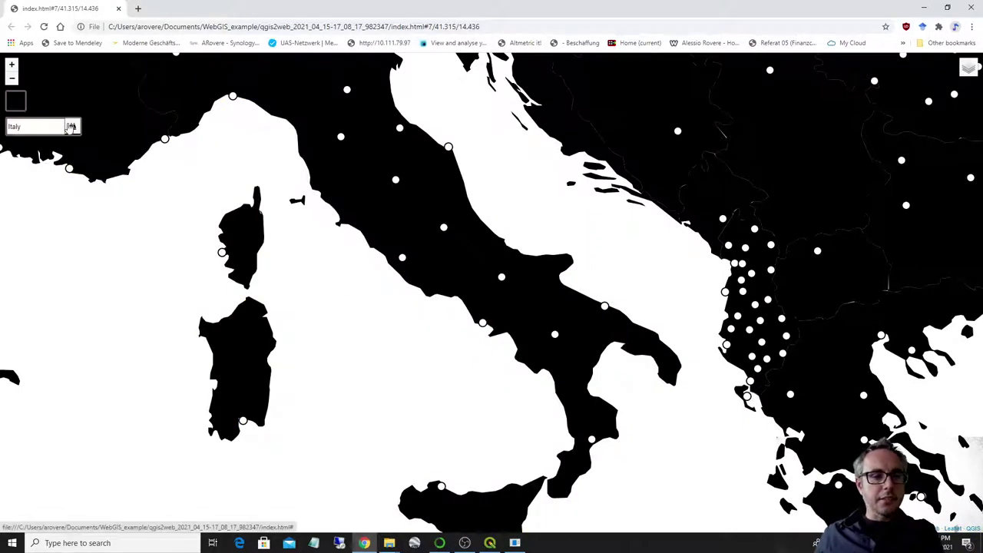
{"action": "left_click", "coordinate": [70, 125]}
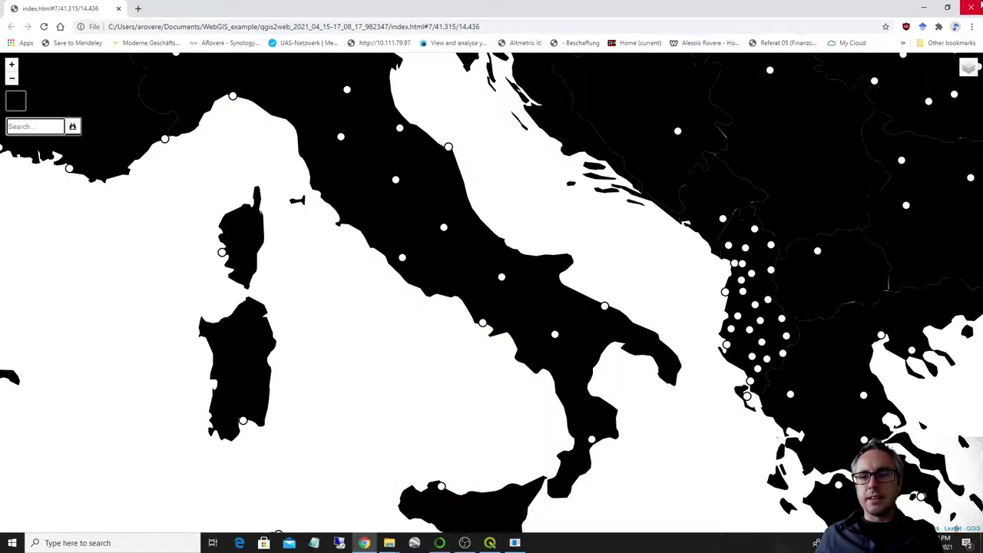
Close Chrome, dismiss the export report, and keep the search on country names.
{"action": "left_click", "coordinate": [972, 7]}
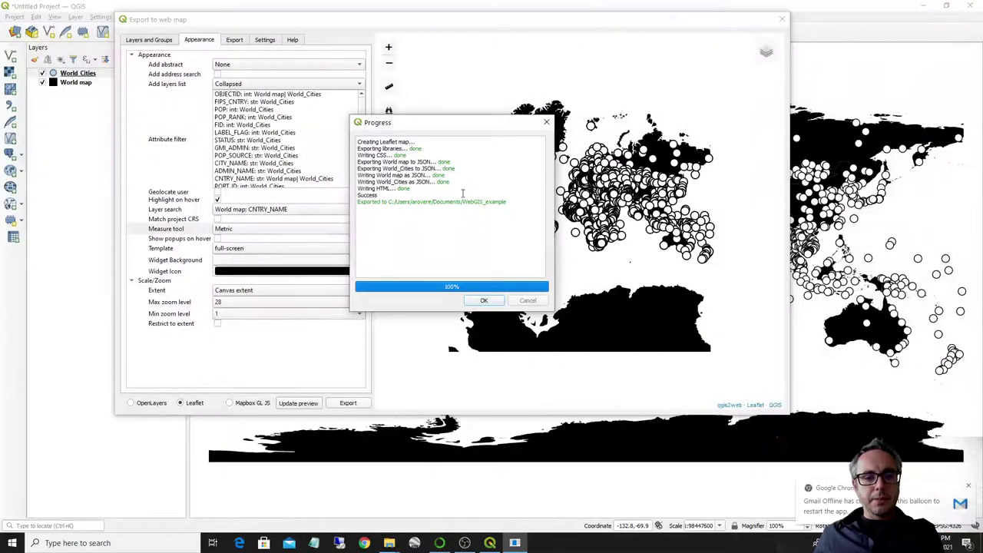
{"action": "left_click", "coordinate": [546, 122]}
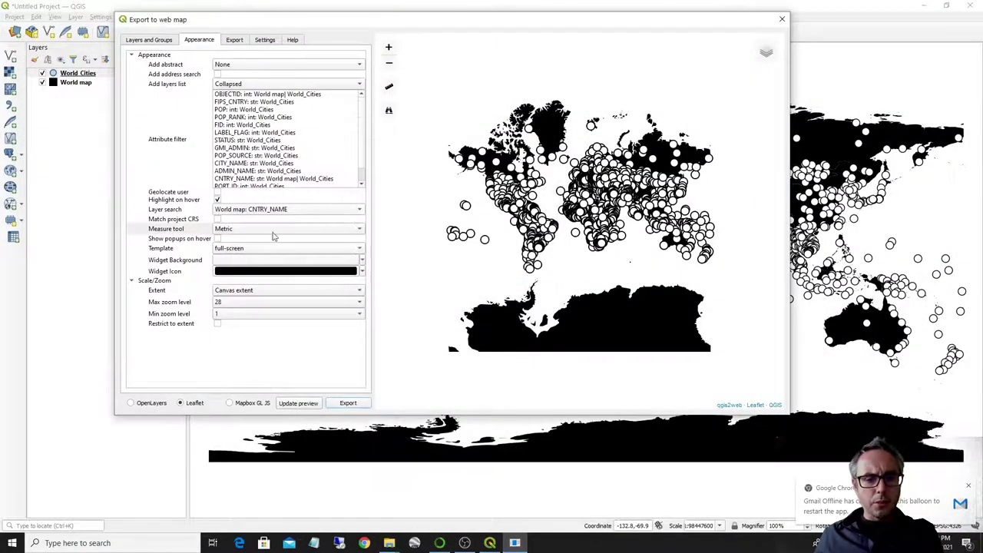
{"action": "left_click", "coordinate": [225, 210]}
{"action": "left_click", "coordinate": [152, 170]}
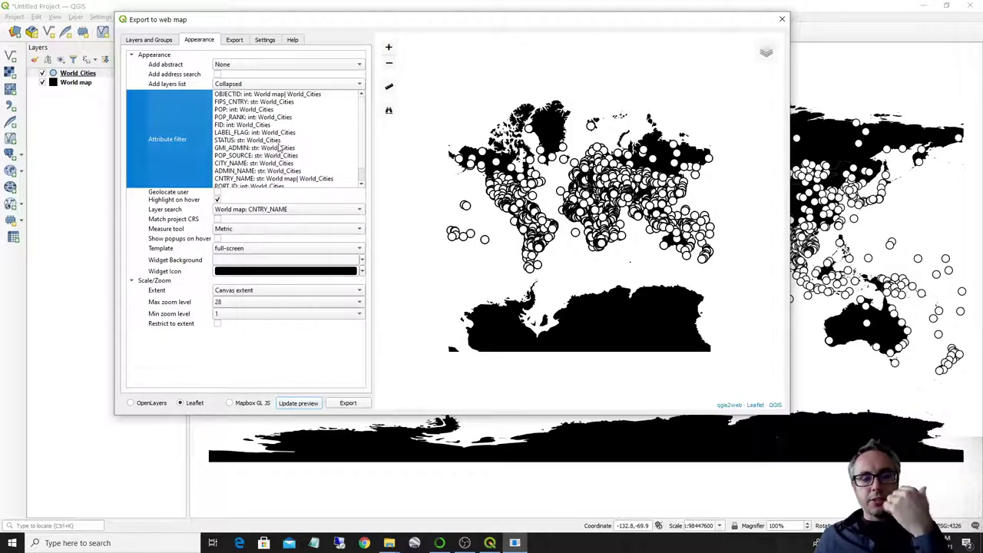
Add a POP attribute filter for World_Cities, refresh the preview, and export again.
{"action": "left_click", "coordinate": [250, 110]}
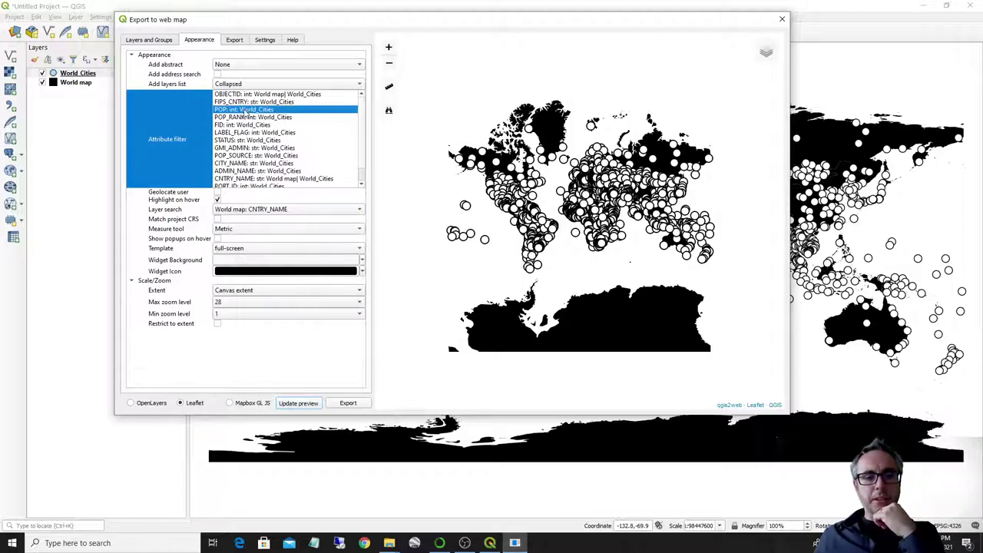
{"action": "left_click", "coordinate": [304, 404]}
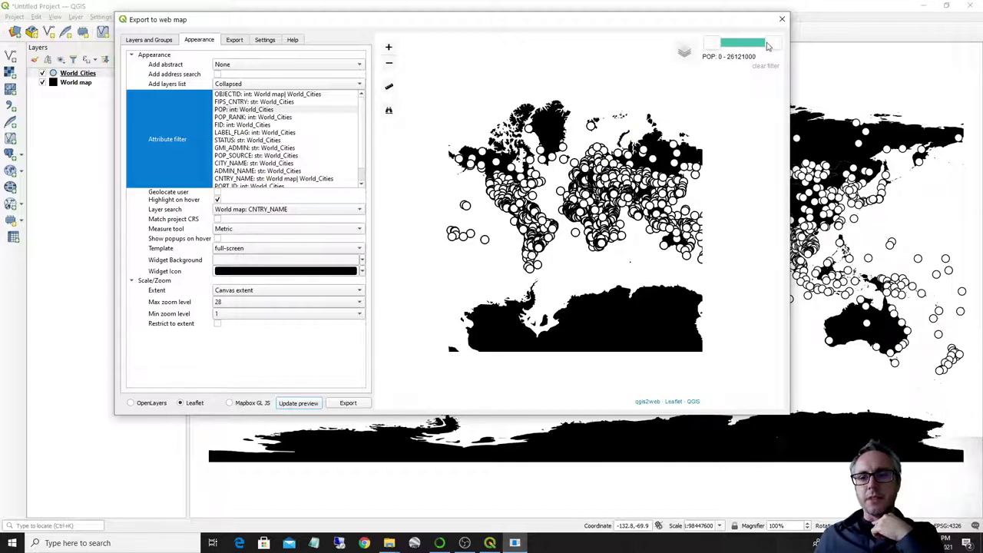
{"action": "left_click", "coordinate": [347, 403]}
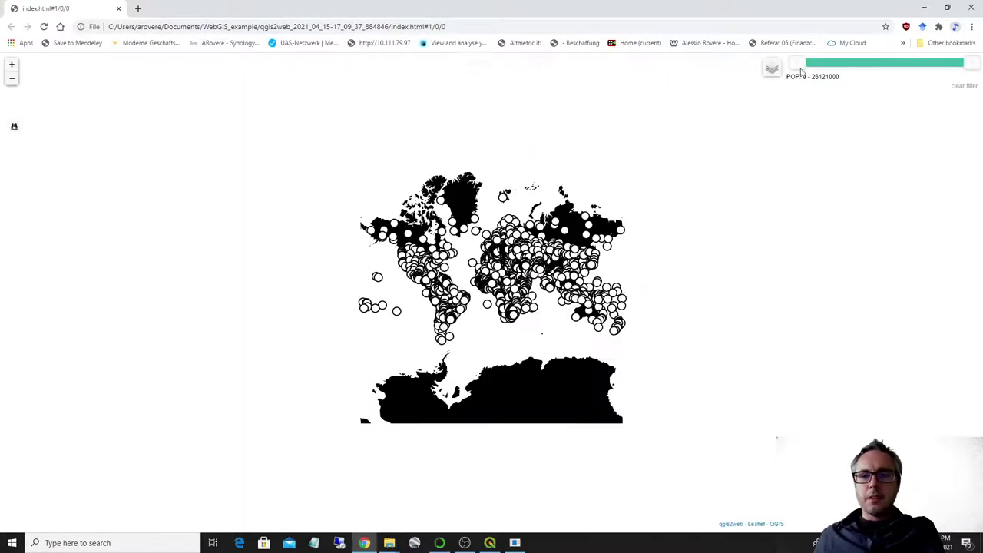
Narrow the POP slider to 12831368–26121000 to see only the biggest cities, then close Chrome.
{"action": "left_click_drag", "start_coordinate": [800, 71], "coordinate": [888, 63]}
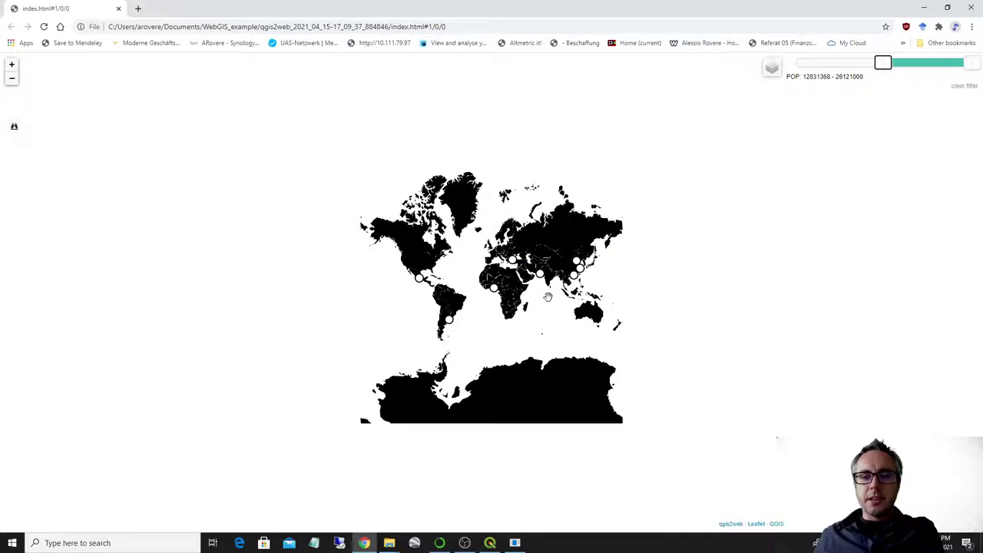
{"action": "scroll", "coordinate": [538, 288], "scroll_direction": "up", "scroll_amount": 1}
{"action": "left_click_drag", "start_coordinate": [733, 262], "coordinate": [709, 259]}
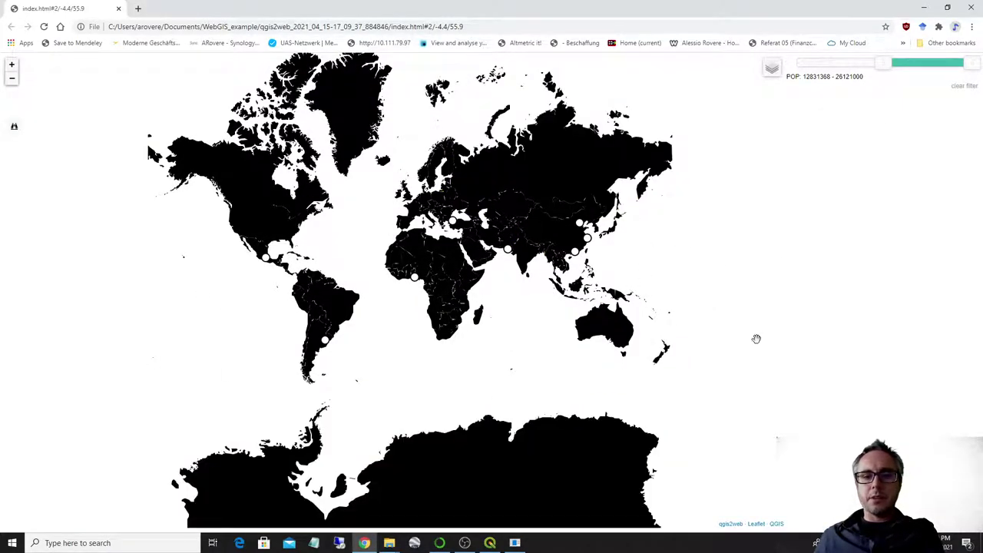
{"action": "left_click", "coordinate": [977, 8]}
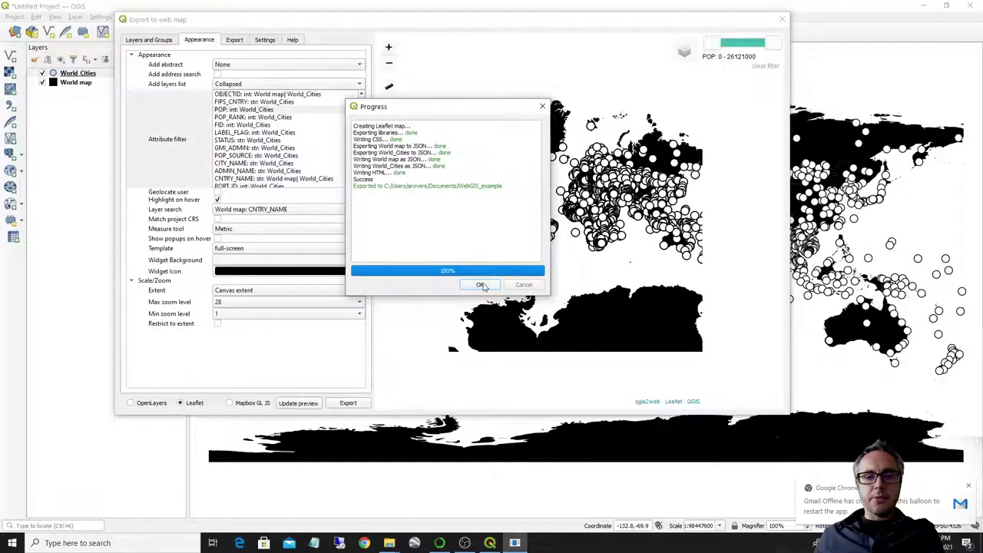
Dismiss the finished export progress report in QGIS.
{"action": "left_click", "coordinate": [543, 106]}
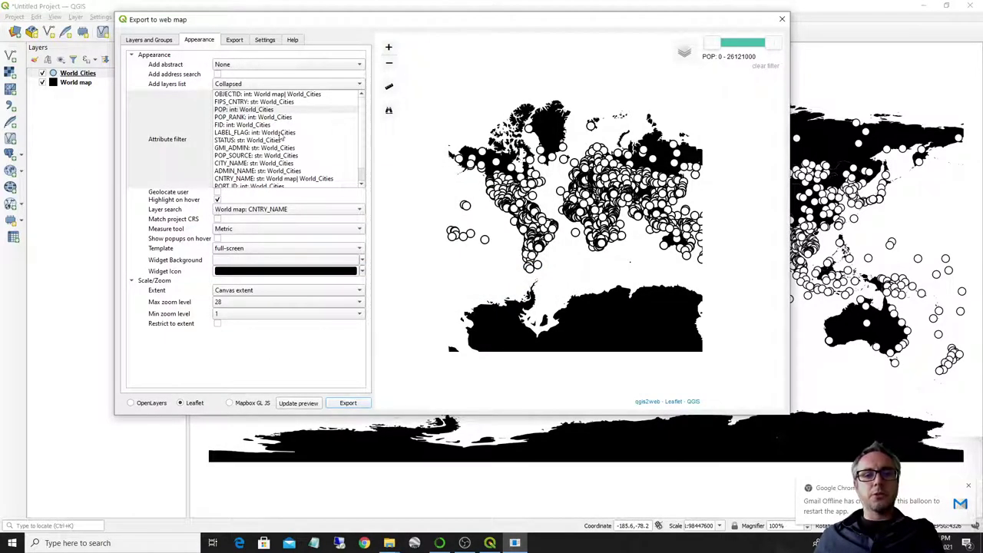
{"action": "scroll", "coordinate": [312, 154], "scroll_direction": "down", "scroll_amount": 1}
{"action": "scroll", "coordinate": [312, 163], "scroll_direction": "up", "scroll_amount": 1}
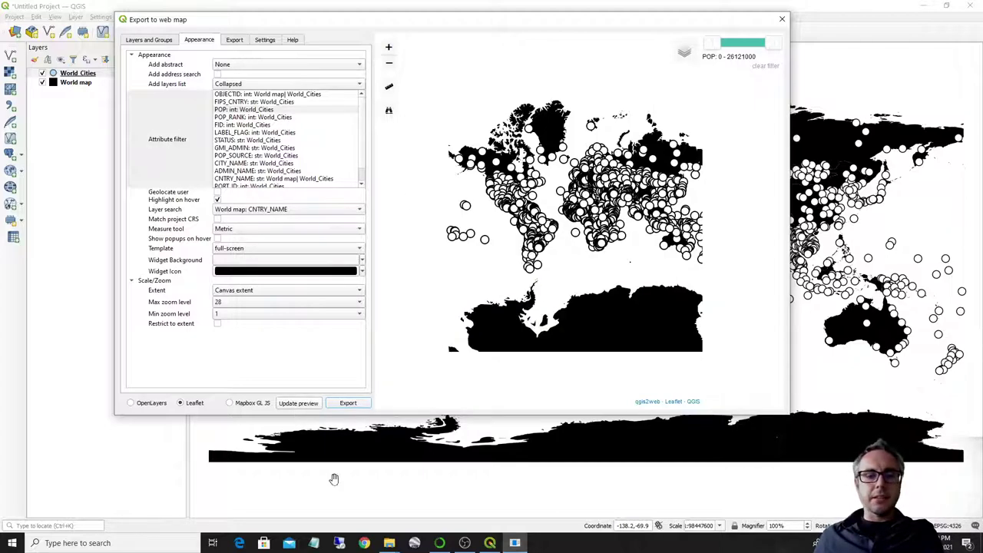
Inspect the newest qgis2web folder's files in Explorer, then return to QGIS's Layers and Groups settings.
{"action": "mouse_move", "coordinate": [390, 541]}
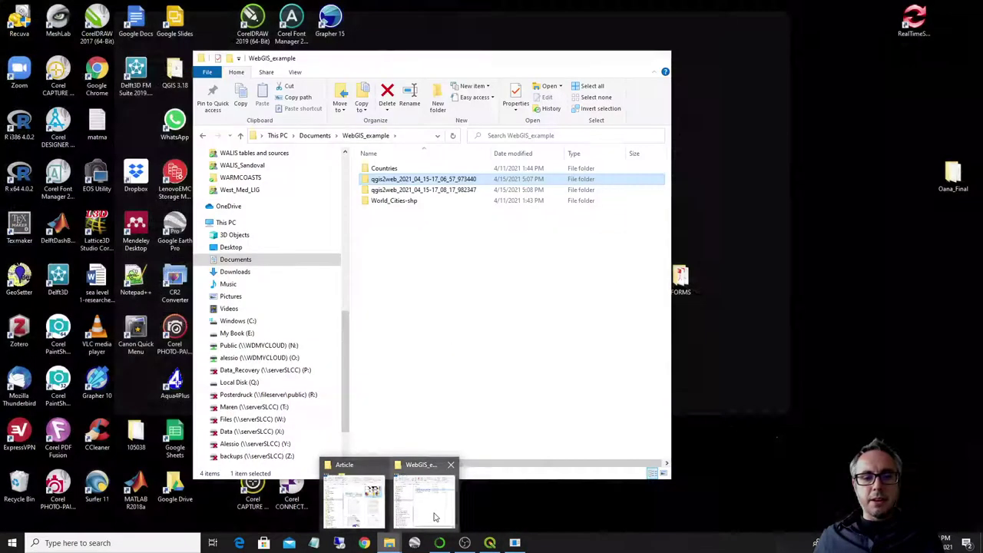
{"action": "left_click", "coordinate": [435, 518]}
{"action": "left_click", "coordinate": [450, 201]}
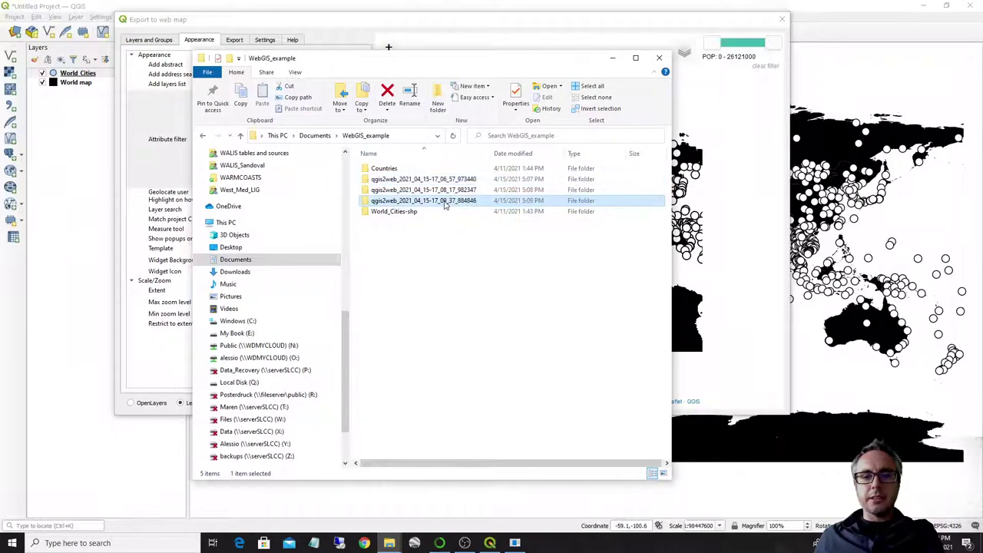
{"action": "double_click", "coordinate": [444, 202]}
{"action": "left_click_drag", "start_coordinate": [434, 308], "coordinate": [362, 163]}
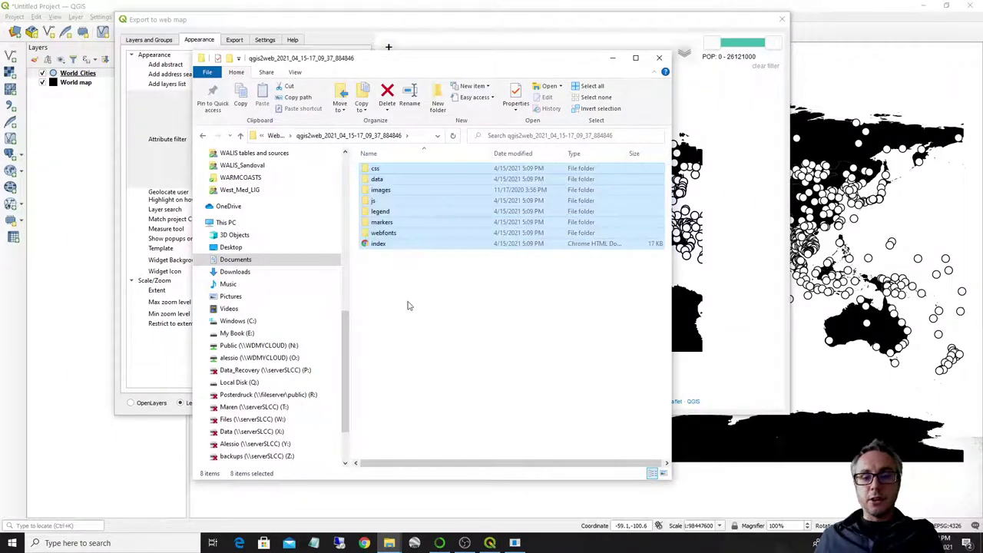
{"action": "left_click", "coordinate": [612, 57]}
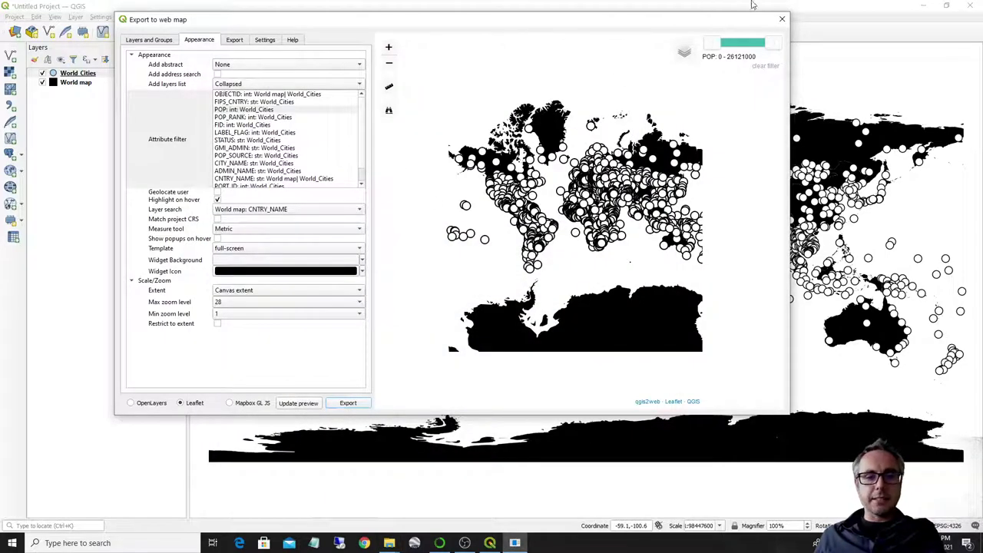
{"action": "left_click", "coordinate": [152, 40]}
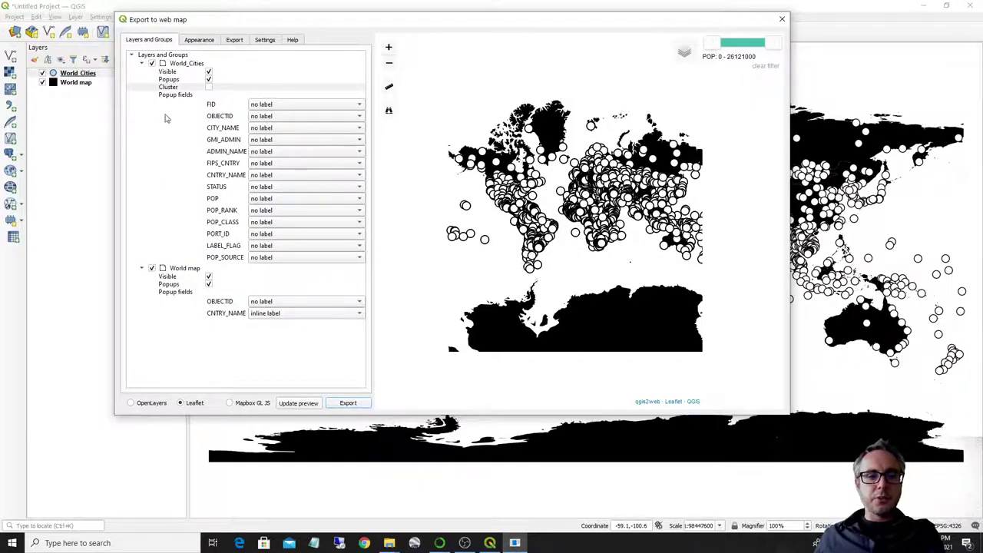
Set popup labels: FID no label, OBJECTID inline, CITY_NAME header, and update the preview.
{"action": "left_click", "coordinate": [284, 105]}
{"action": "left_click", "coordinate": [280, 106]}
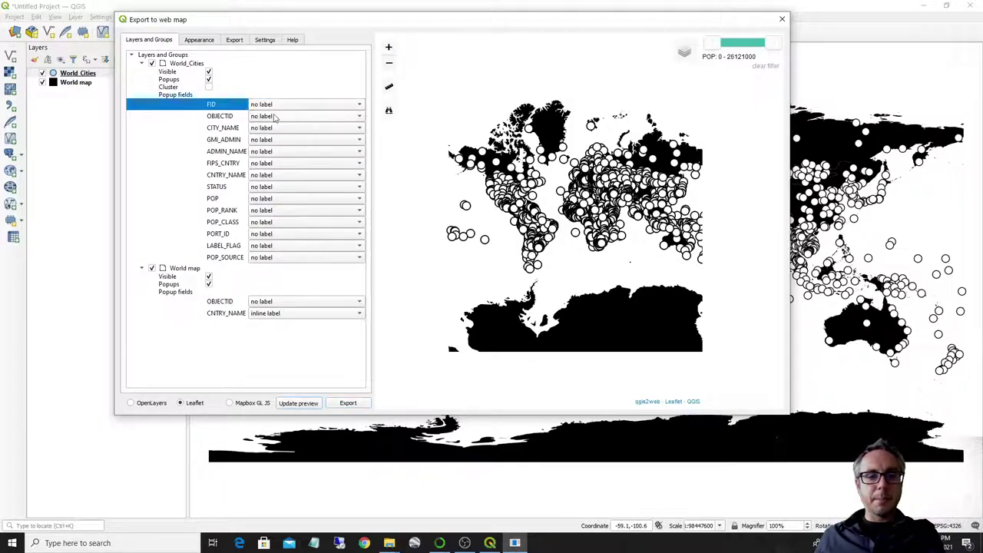
{"action": "left_click", "coordinate": [275, 116]}
{"action": "left_click", "coordinate": [279, 128]}
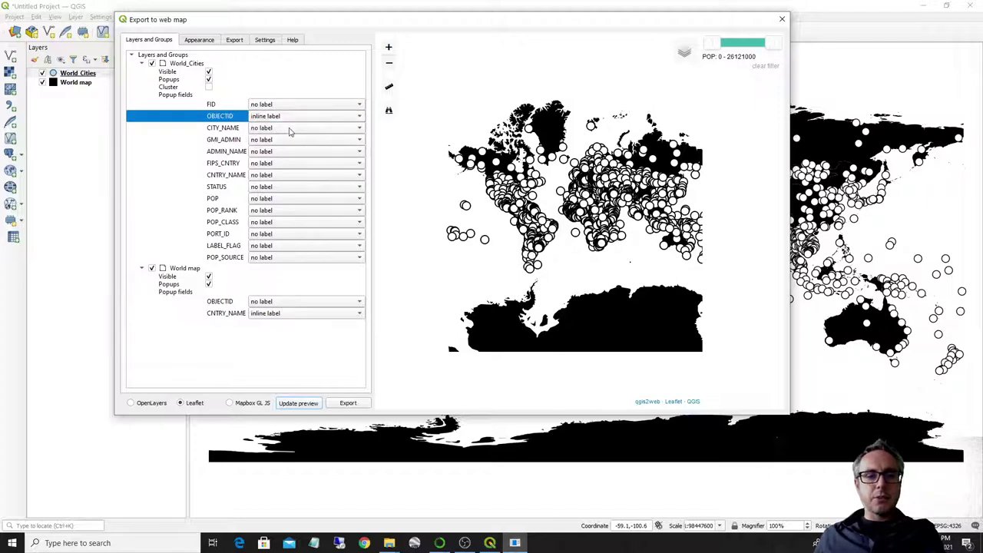
{"action": "left_click", "coordinate": [289, 128]}
{"action": "left_click", "coordinate": [288, 151]}
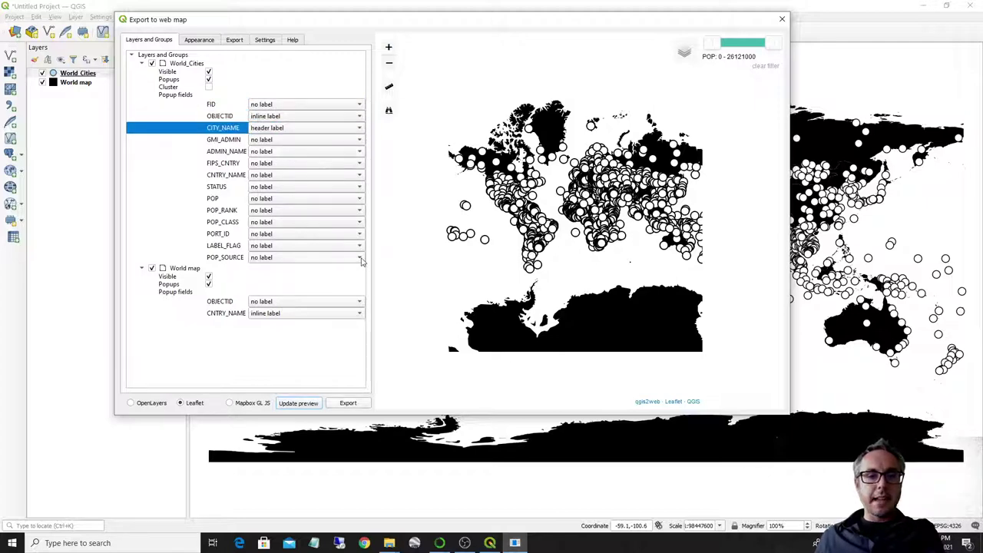
{"action": "left_click", "coordinate": [320, 402]}
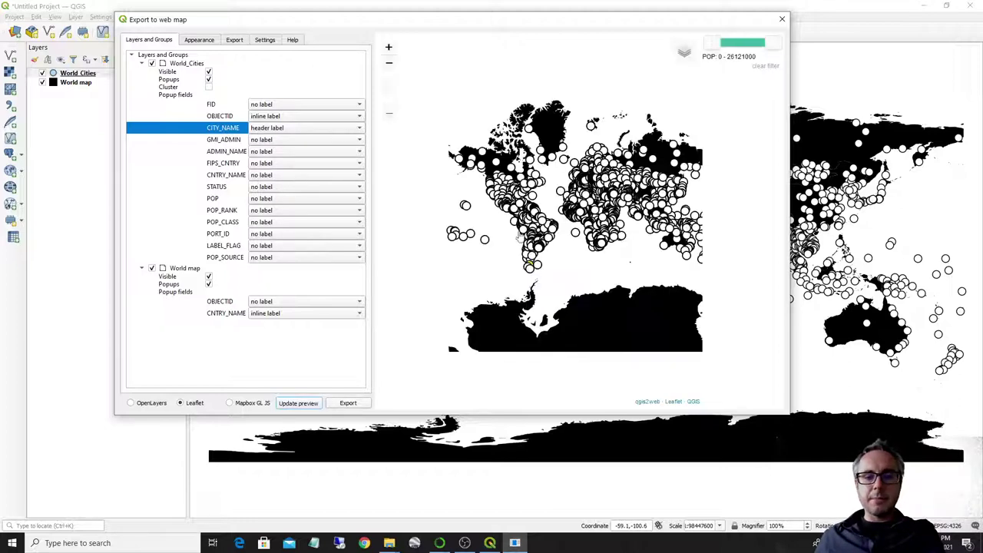
Check the Adamstown preview popup showing OBJECTID 23 and the CITY_NAME header, then close it.
{"action": "left_click", "coordinate": [485, 238]}
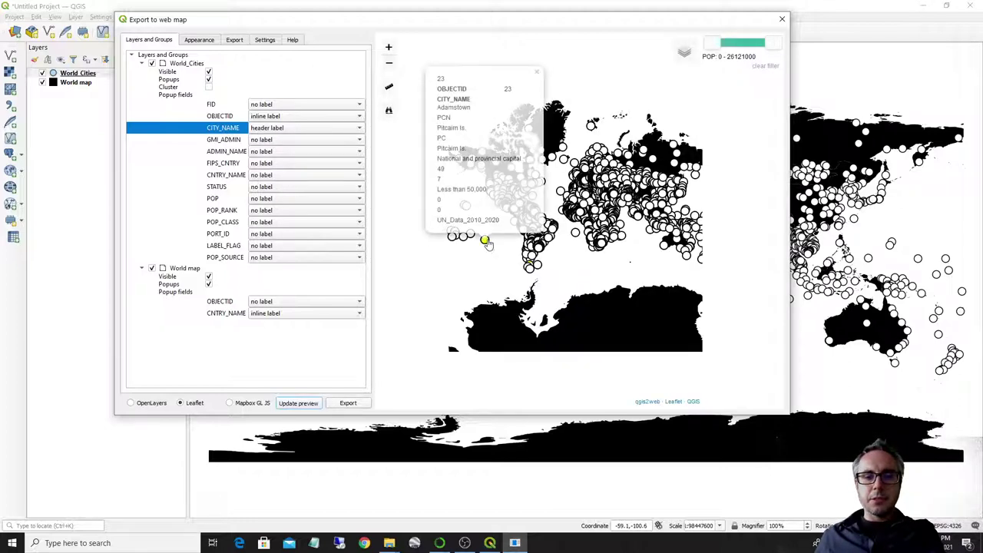
{"action": "triple_click", "coordinate": [452, 90]}
{"action": "left_click", "coordinate": [448, 90]}
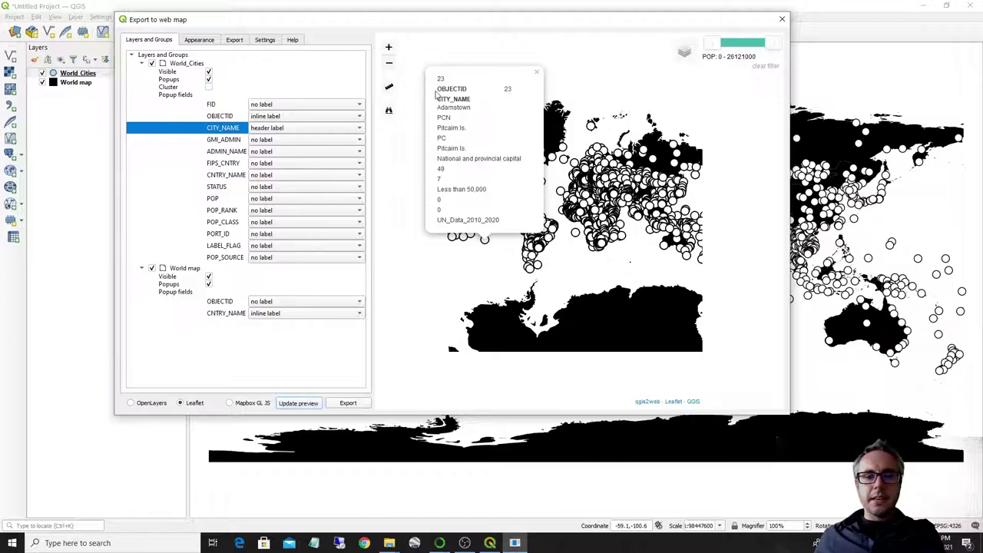
{"action": "left_click_drag", "start_coordinate": [447, 90], "coordinate": [518, 88]}
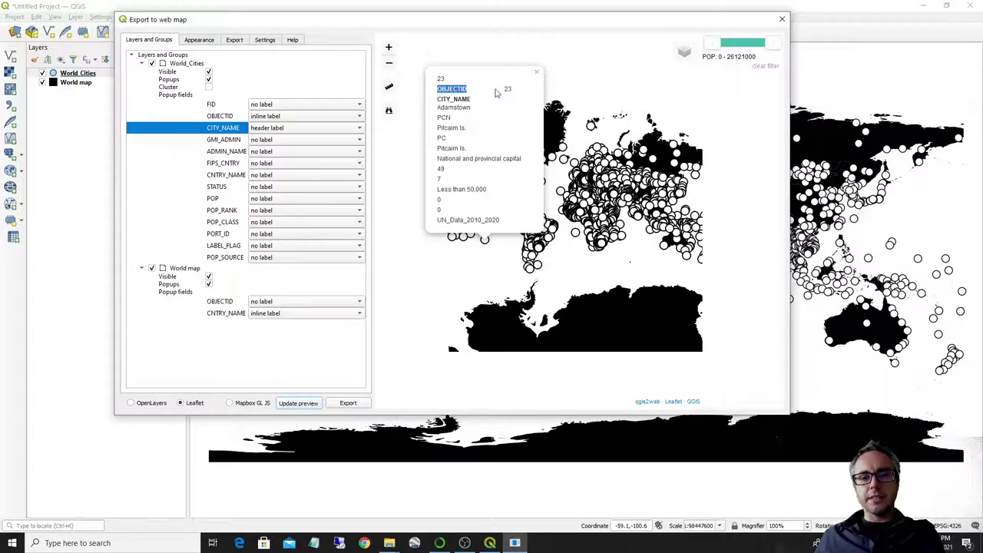
{"action": "double_click", "coordinate": [507, 89]}
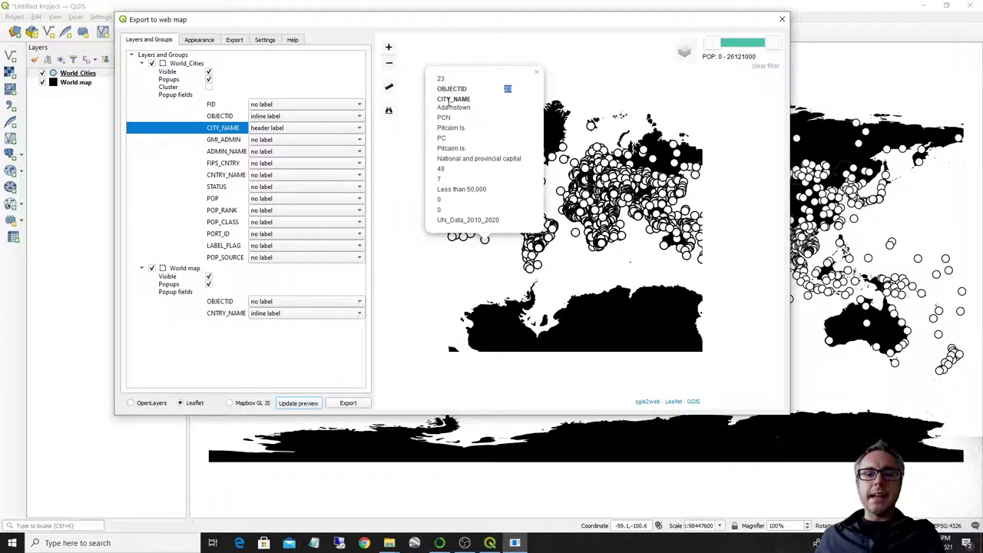
{"action": "double_click", "coordinate": [449, 100]}
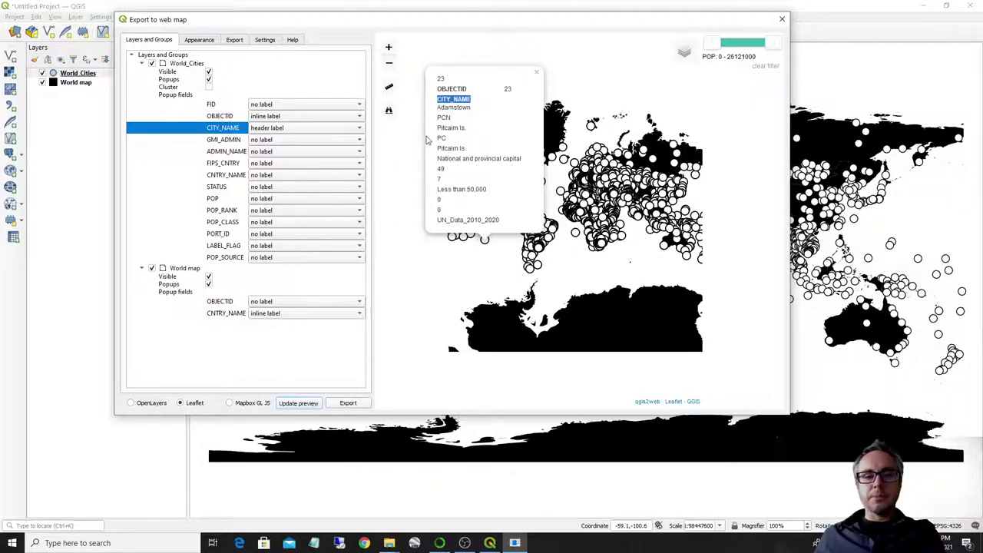
{"action": "left_click", "coordinate": [537, 72]}
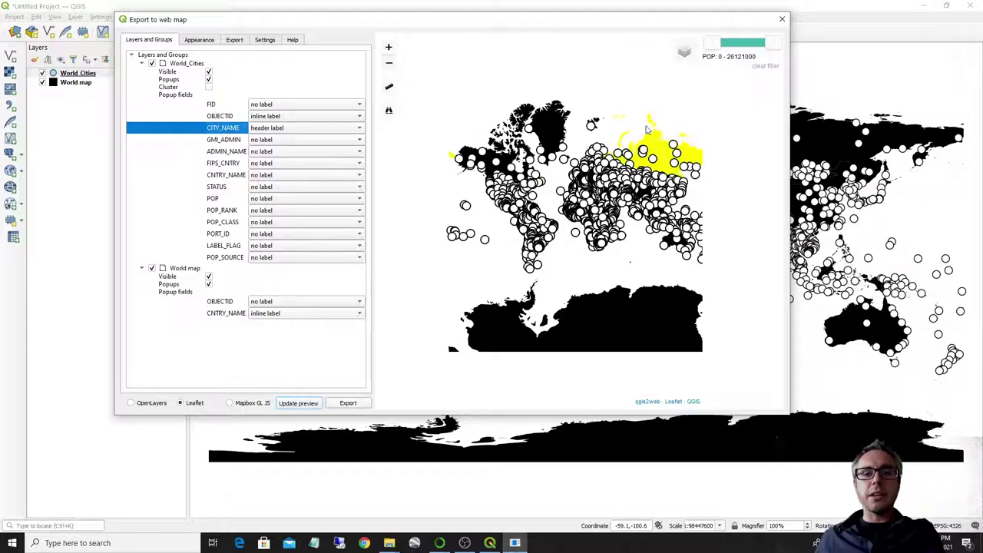
Review the FID, OBJECTID and CITY_NAME popup field rows, then close the export window.
{"action": "left_click", "coordinate": [218, 106]}
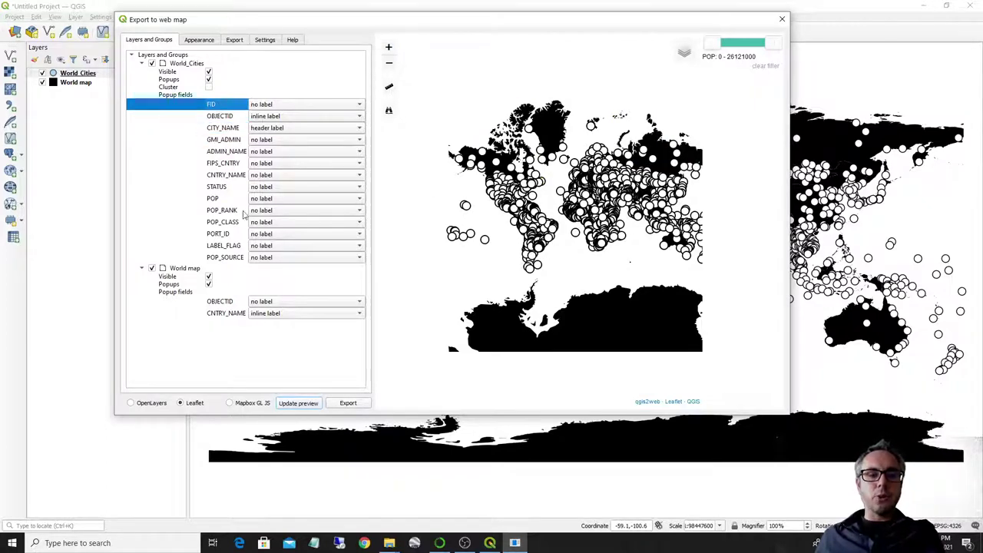
{"action": "left_click", "coordinate": [221, 113]}
{"action": "left_click", "coordinate": [220, 105]}
{"action": "left_click", "coordinate": [229, 129]}
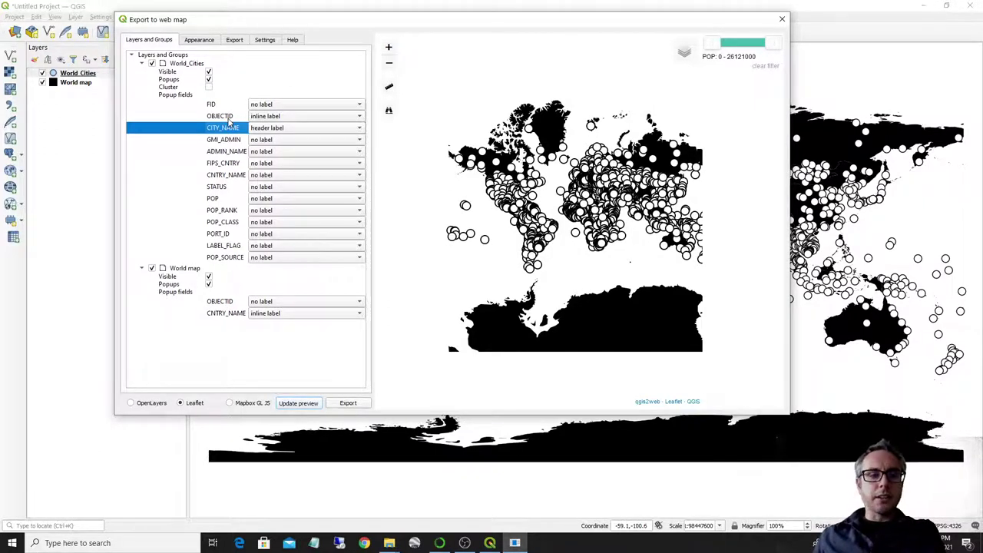
{"action": "left_click", "coordinate": [225, 116]}
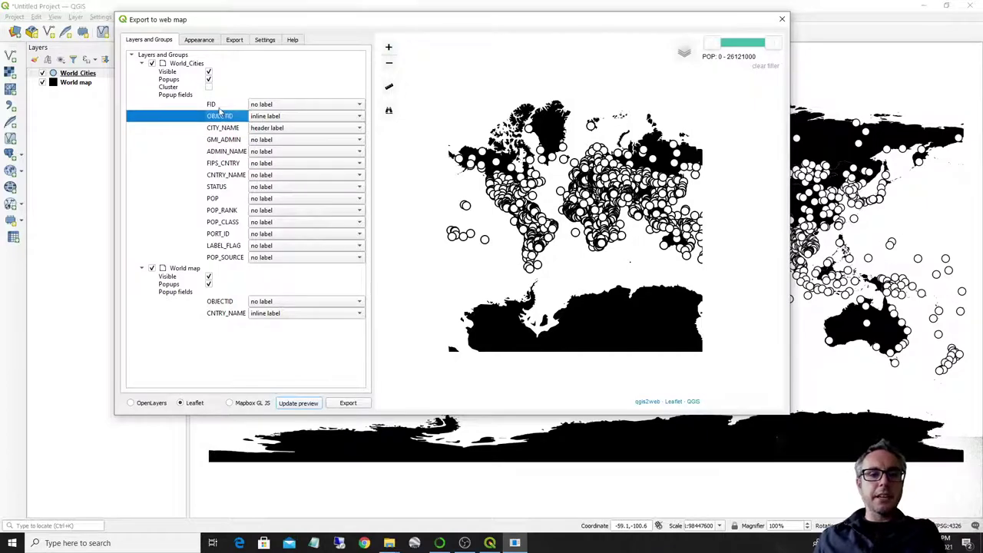
{"action": "left_click", "coordinate": [220, 107]}
{"action": "left_click", "coordinate": [221, 117]}
{"action": "left_click", "coordinate": [221, 107]}
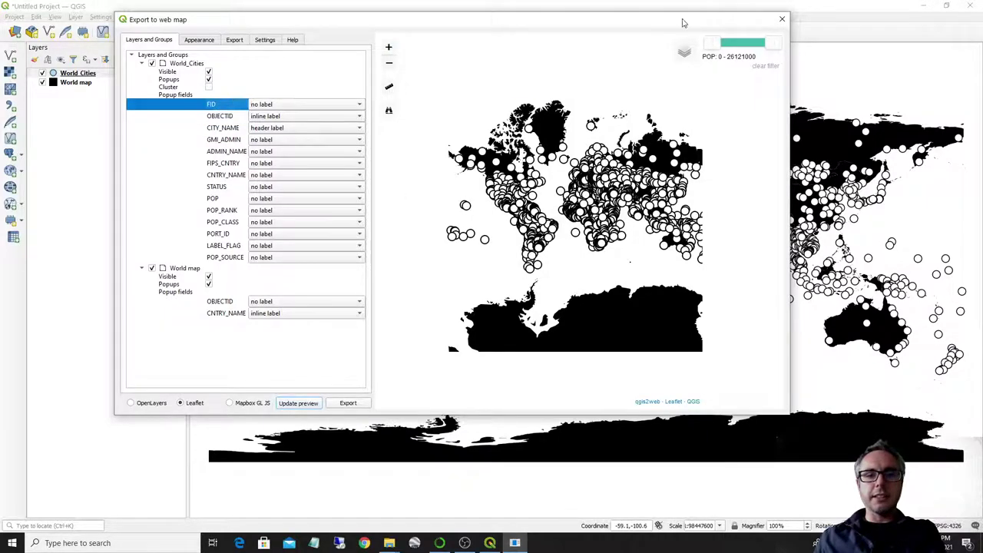
{"action": "left_click", "coordinate": [781, 20]}
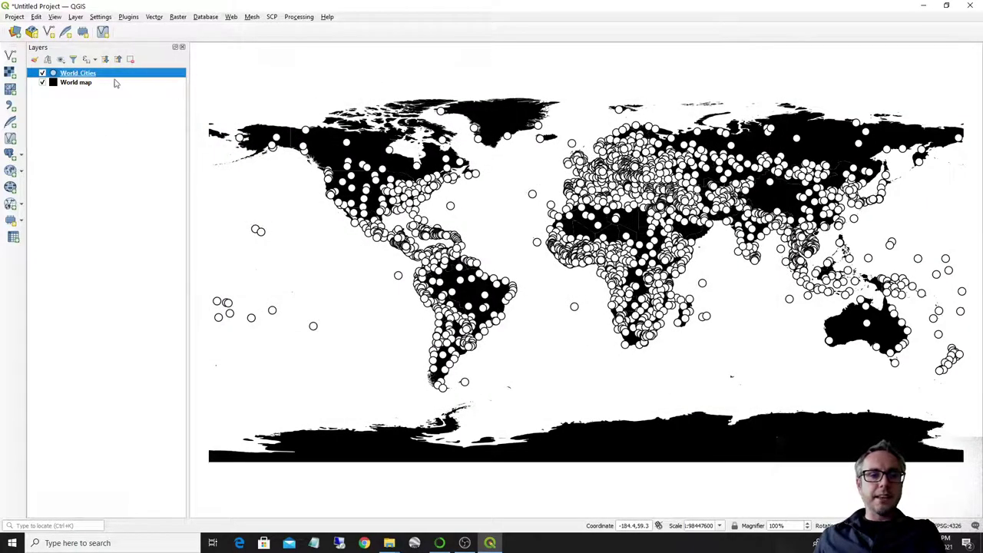
Open the World_Cities layer properties on the Attributes Form page.
{"action": "right_click", "coordinate": [98, 78]}
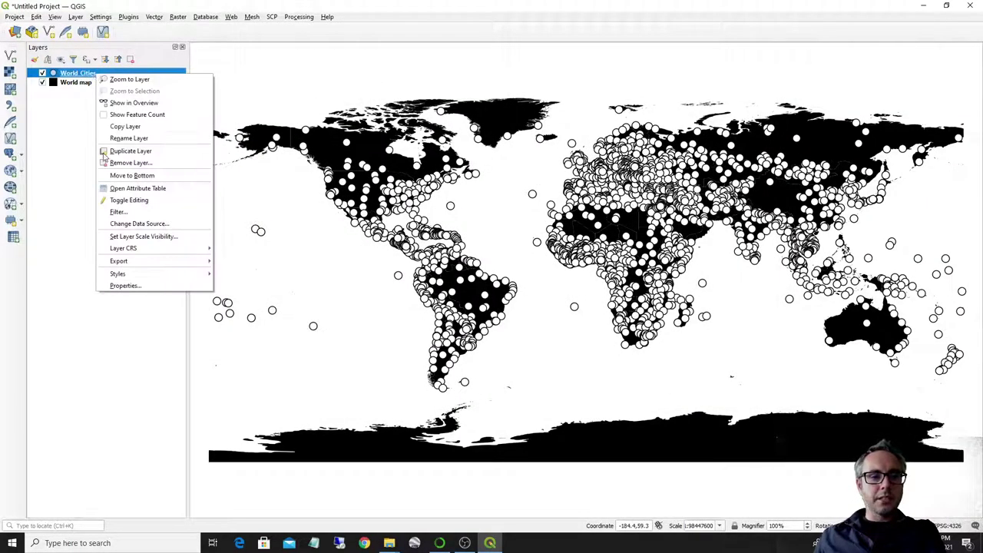
{"action": "left_click", "coordinate": [117, 286]}
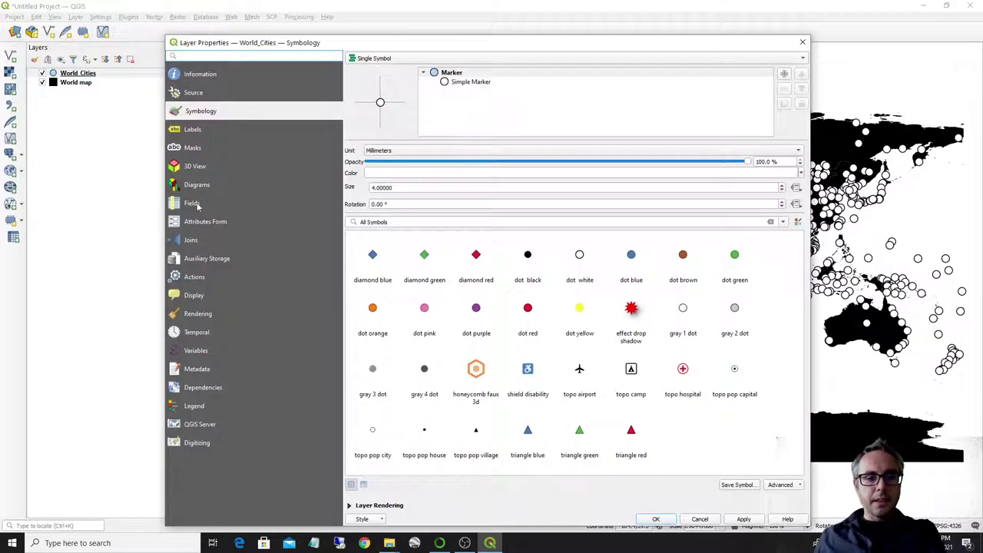
{"action": "left_click", "coordinate": [193, 204]}
{"action": "left_click", "coordinate": [203, 222]}
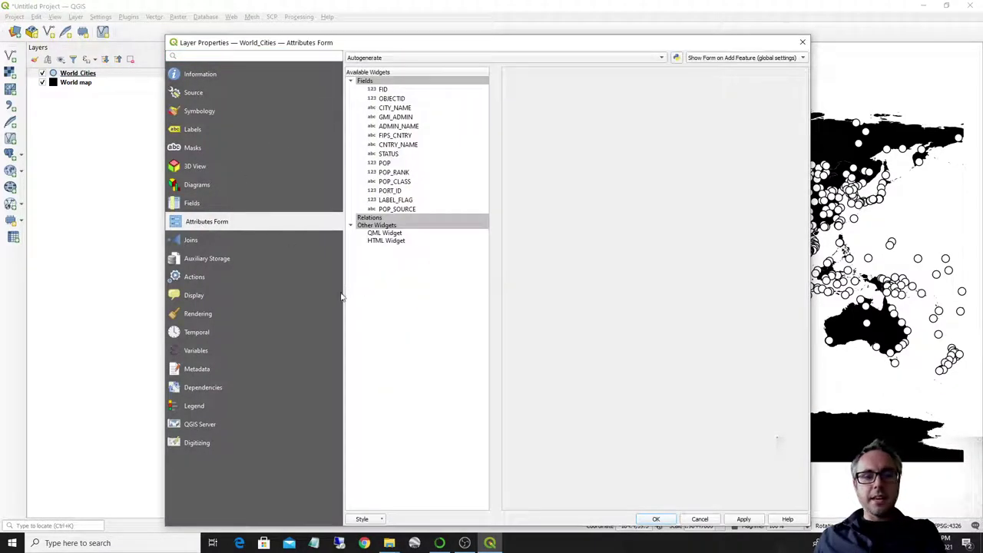
{"action": "left_click_drag", "start_coordinate": [526, 43], "coordinate": [477, 25]}
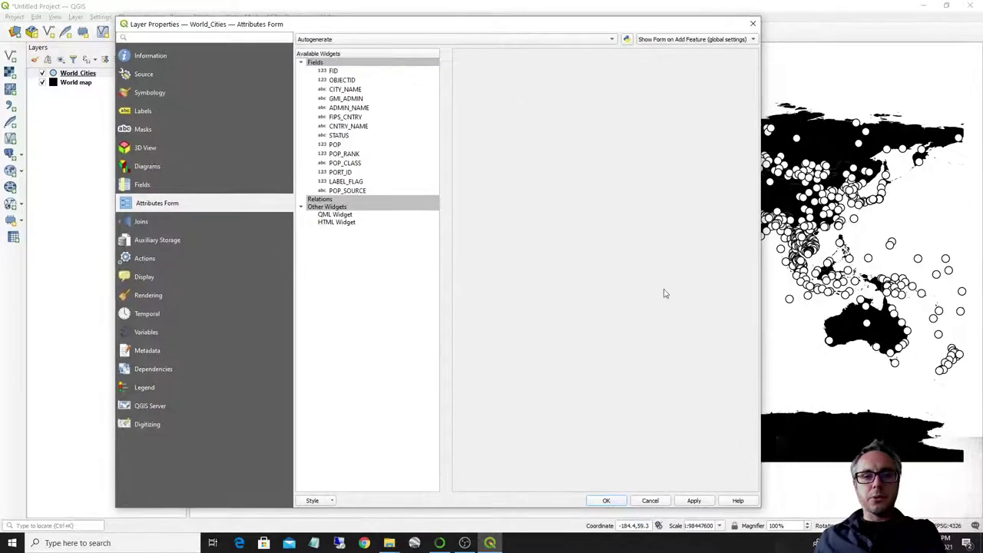
Set the FID and OBJECTID field widgets to Hidden.
{"action": "left_click", "coordinate": [343, 73]}
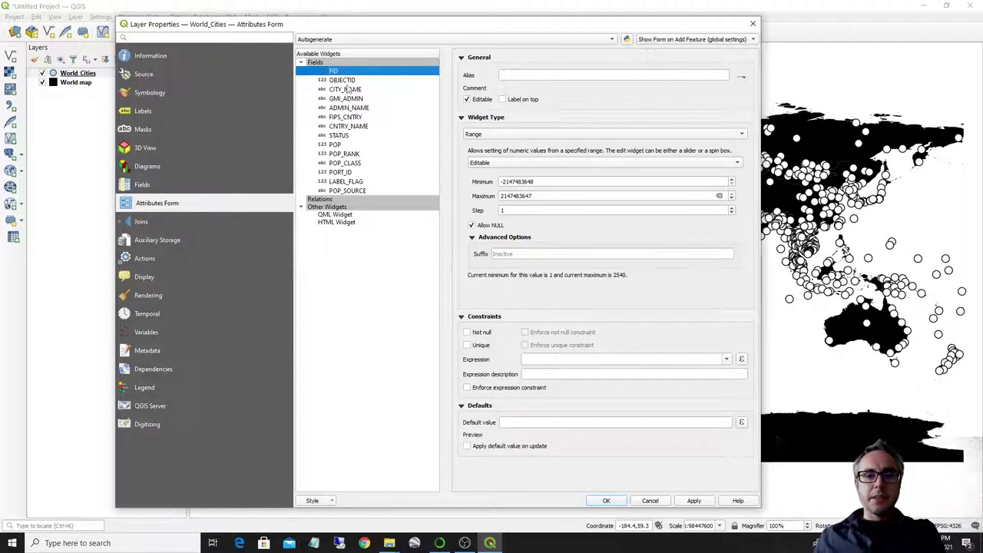
{"action": "left_click", "coordinate": [505, 136]}
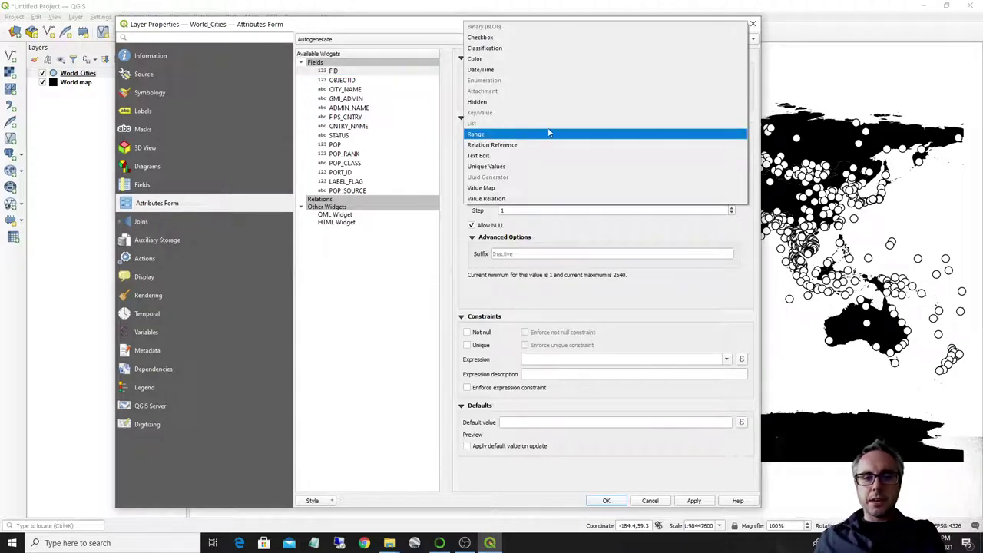
{"action": "left_click", "coordinate": [490, 103]}
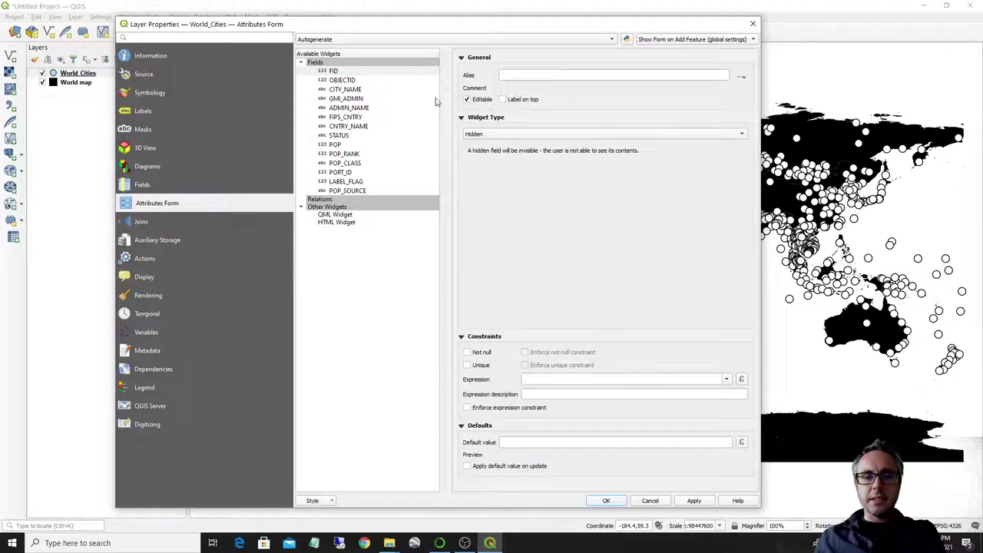
{"action": "left_click", "coordinate": [342, 80]}
{"action": "left_click", "coordinate": [490, 135]}
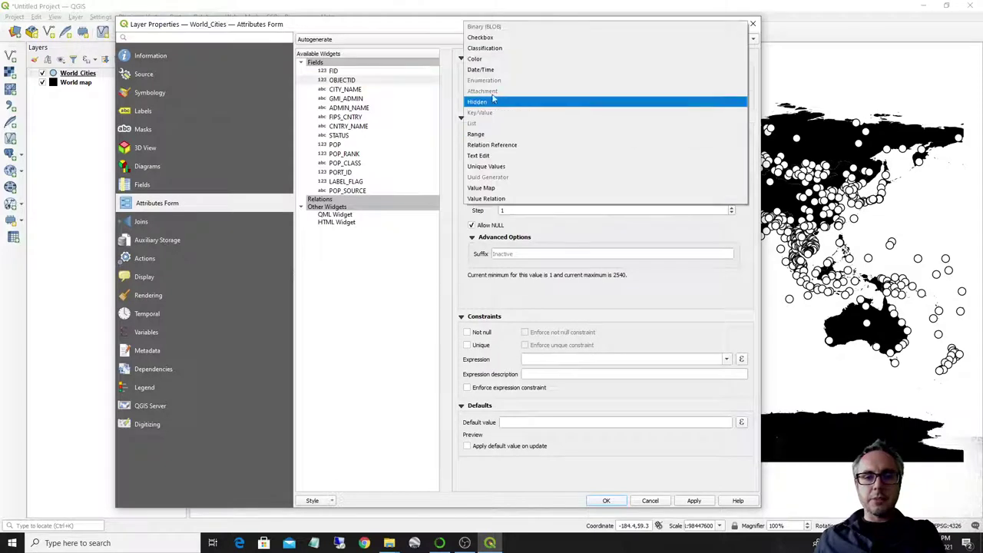
{"action": "left_click", "coordinate": [493, 101]}
Give CITY_NAME the alias 'City name', apply and close the properties.
{"action": "left_click", "coordinate": [353, 90]}
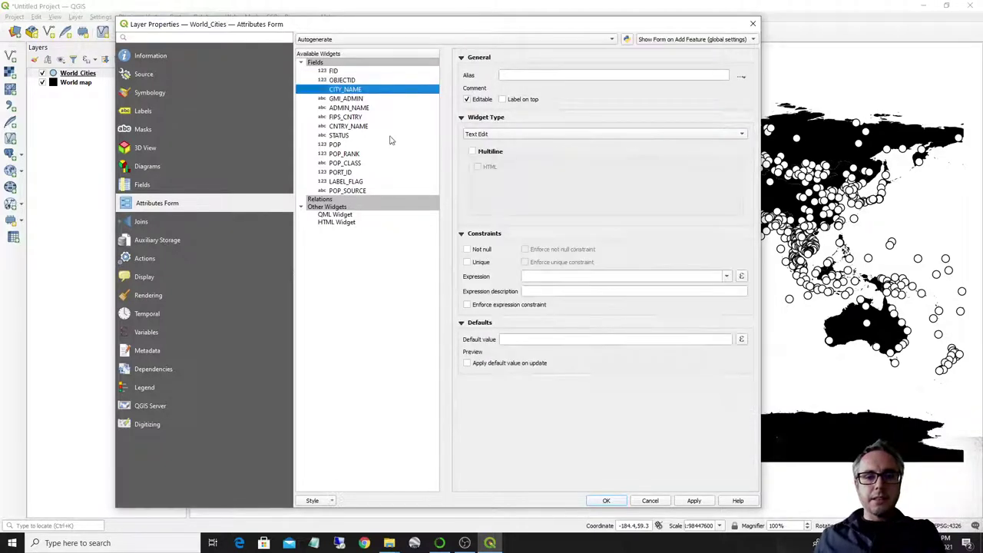
{"action": "left_click", "coordinate": [520, 75]}
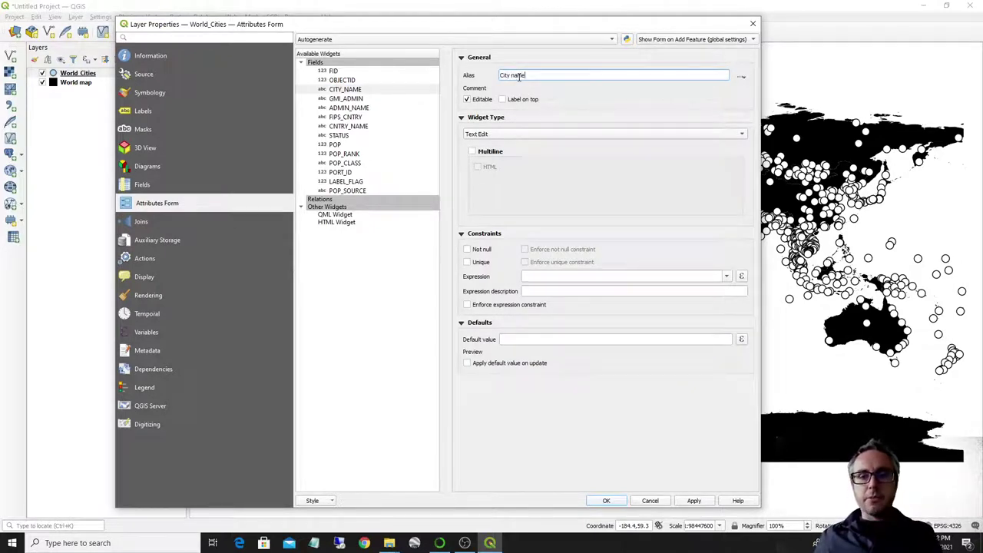
{"action": "left_click", "coordinate": [694, 502]}
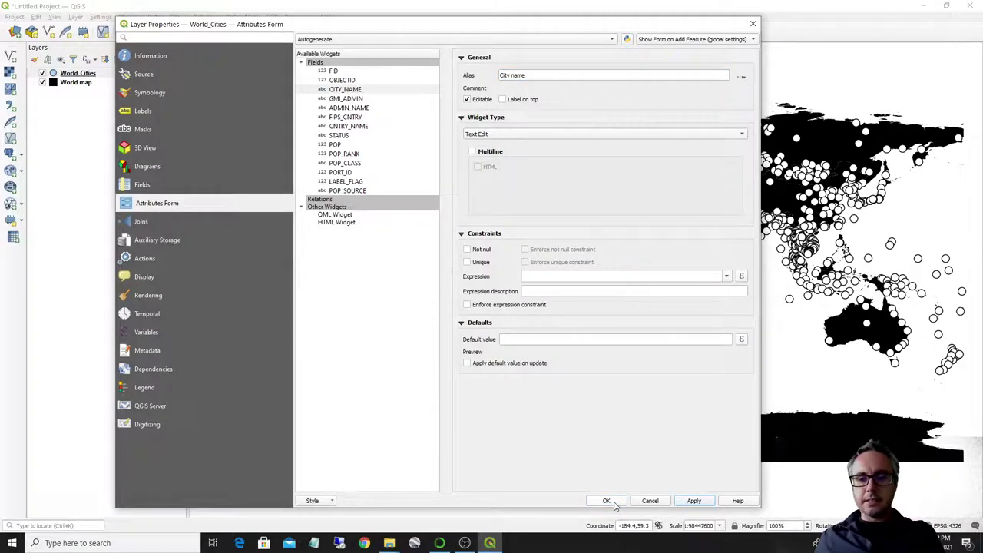
{"action": "left_click", "coordinate": [606, 501]}
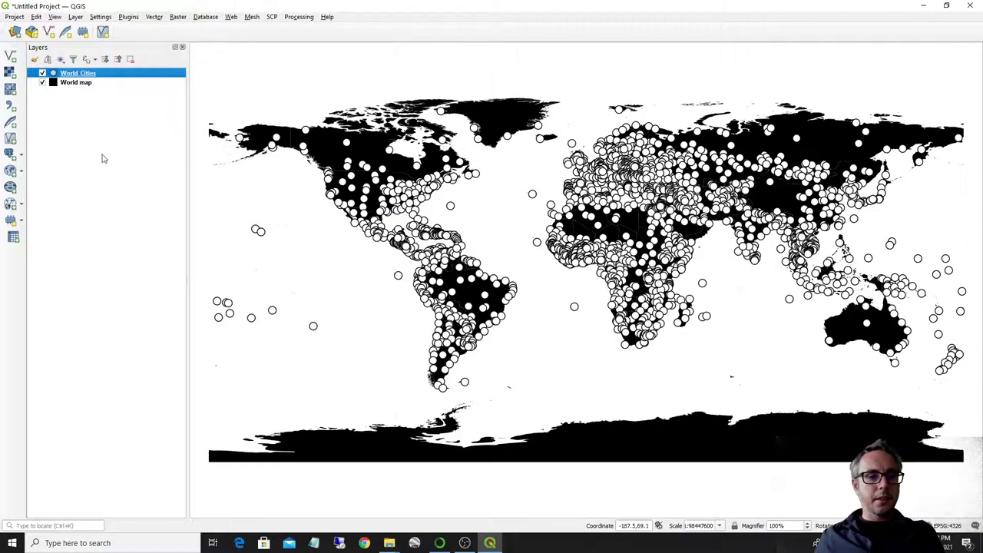
Reopen qgis2web's Create web map and update the preview.
{"action": "left_click", "coordinate": [235, 17]}
{"action": "mouse_move", "coordinate": [247, 29]}
{"action": "left_click", "coordinate": [342, 31]}
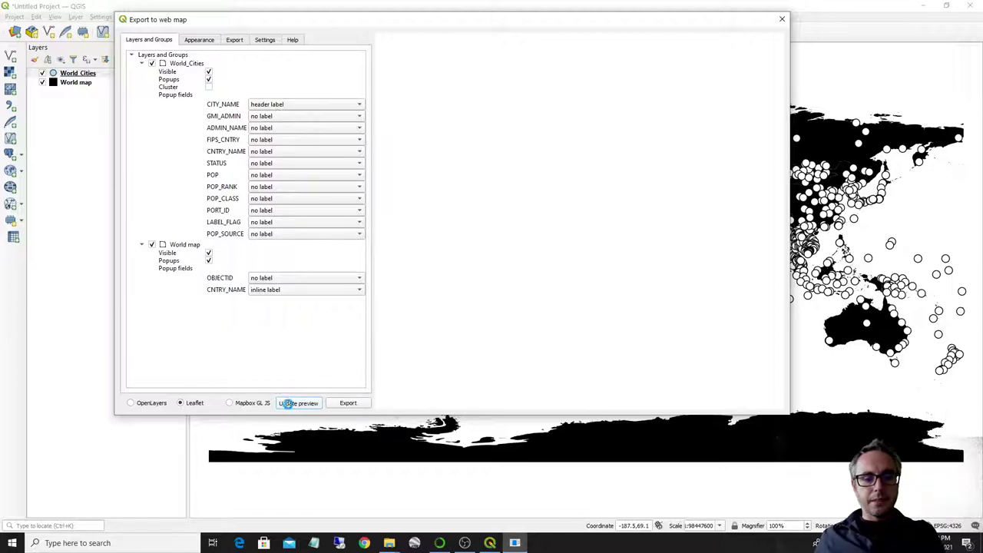
{"action": "left_click", "coordinate": [289, 404]}
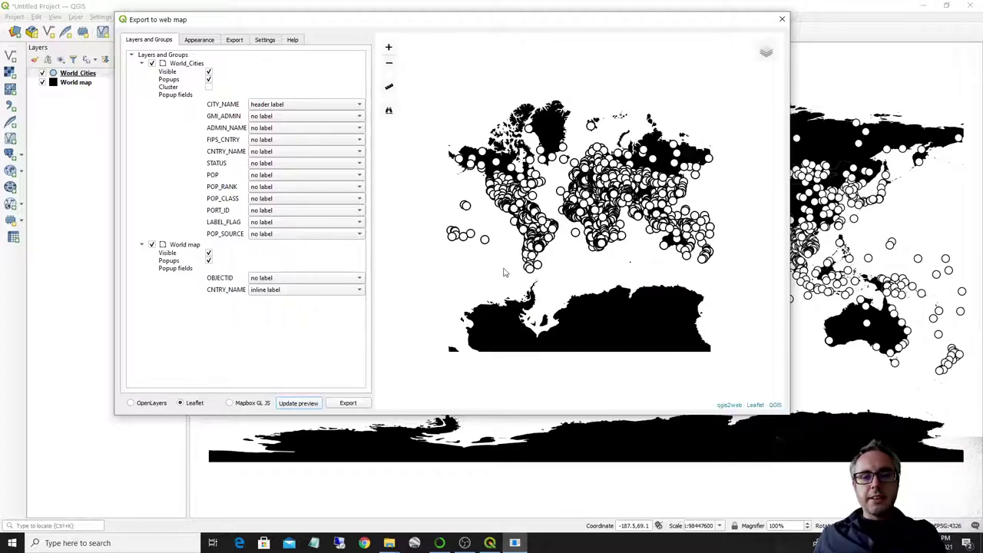
Confirm the Adamstown popup shows the 'City name' heading without ID fields, leaving POP_SOURCE's label unchanged.
{"action": "left_click", "coordinate": [485, 240]}
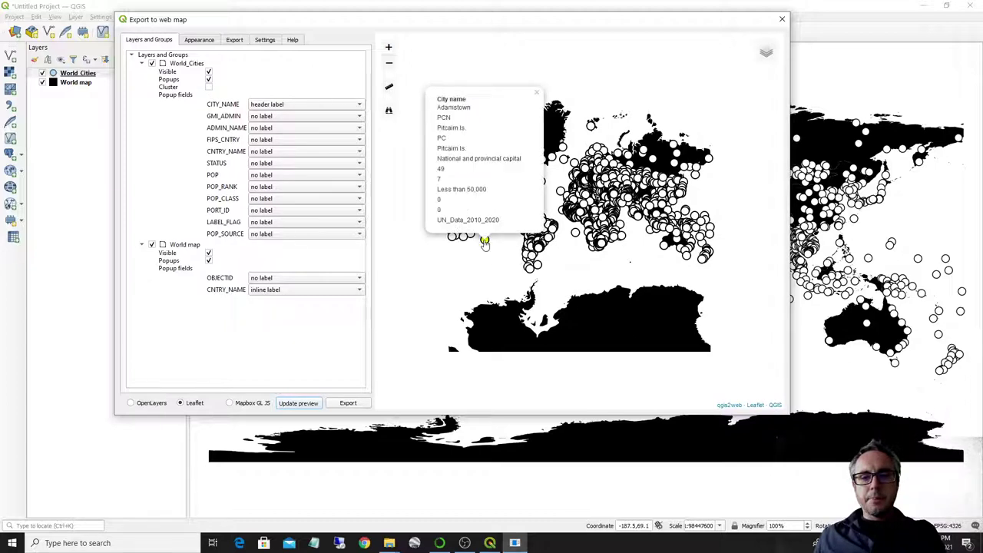
{"action": "triple_click", "coordinate": [440, 100]}
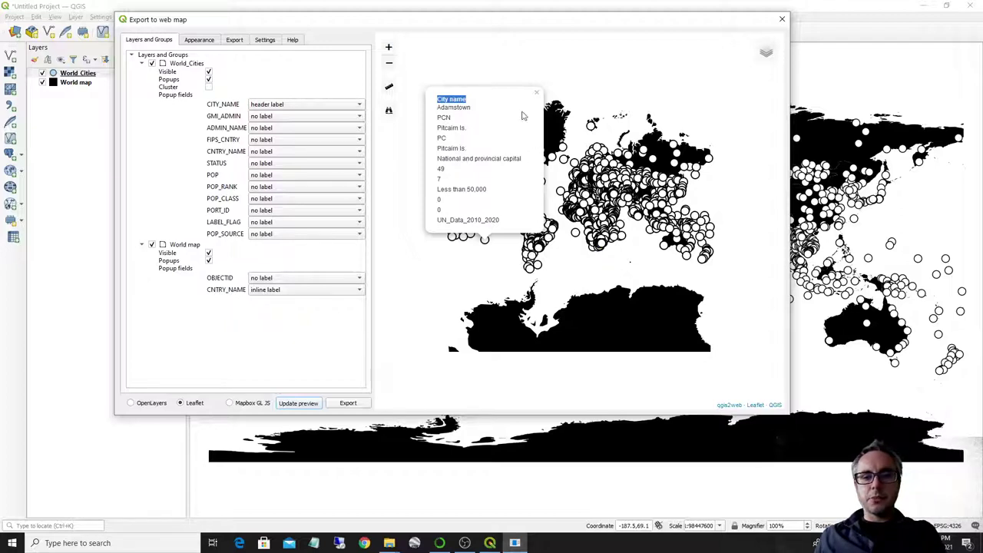
{"action": "left_click", "coordinate": [537, 93]}
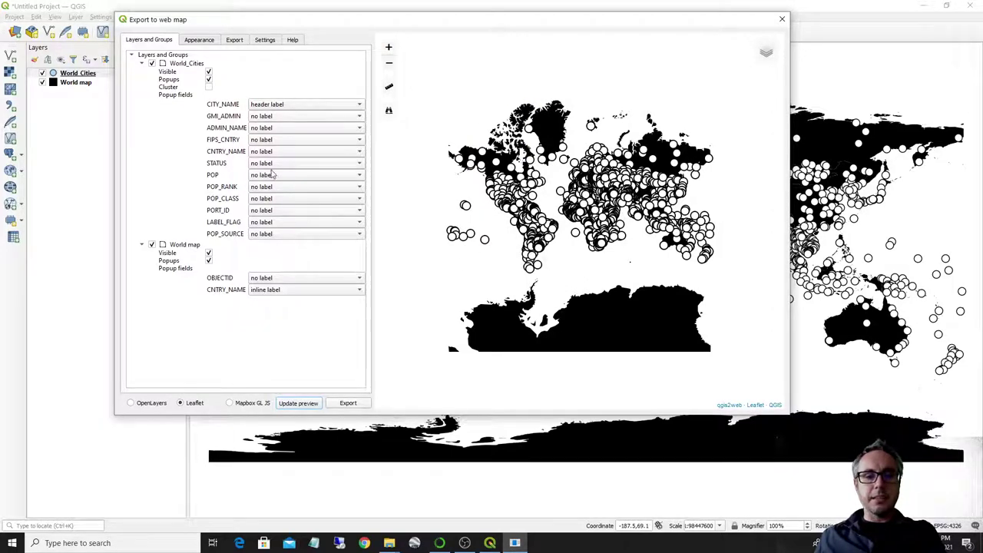
{"action": "left_click", "coordinate": [277, 234]}
{"action": "left_click", "coordinate": [177, 175]}
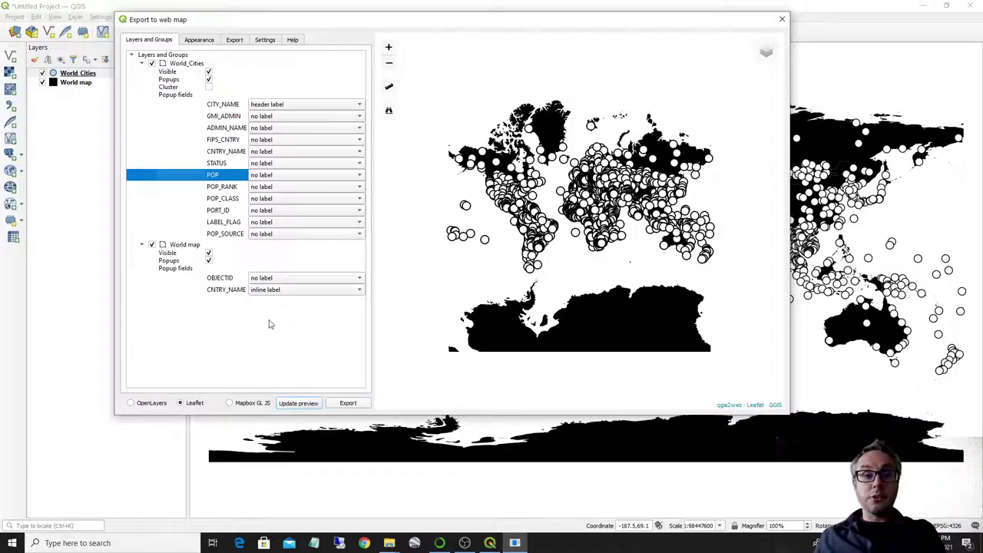
Close the web map export and add the OSM Standard basemap from QuickMapServices.
{"action": "left_click", "coordinate": [782, 22]}
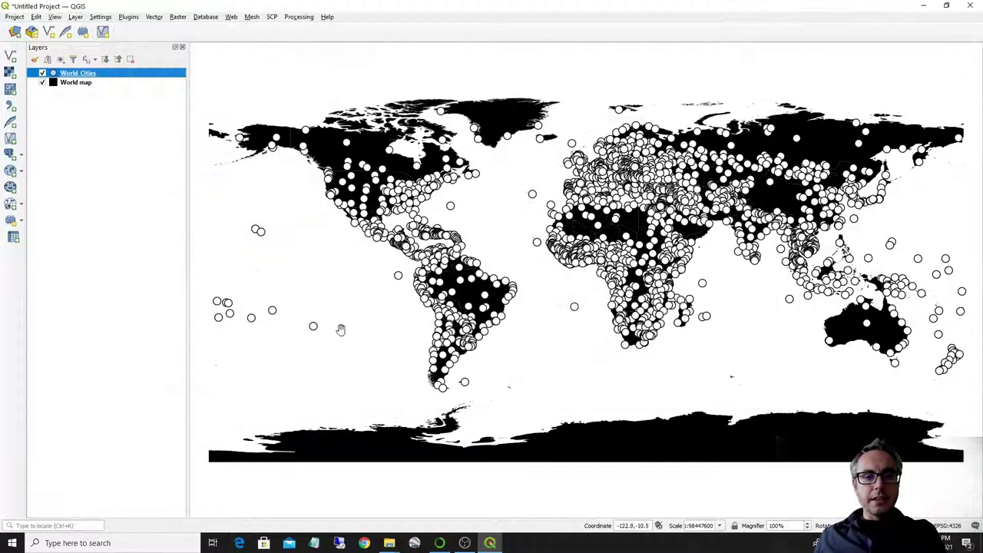
{"action": "left_click", "coordinate": [232, 17]}
{"action": "mouse_move", "coordinate": [254, 42]}
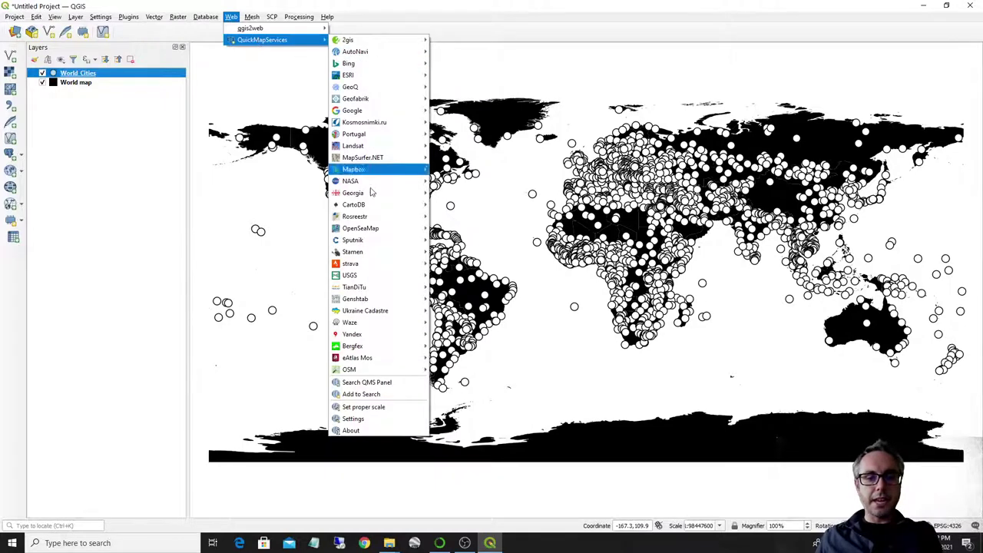
{"action": "mouse_move", "coordinate": [361, 370]}
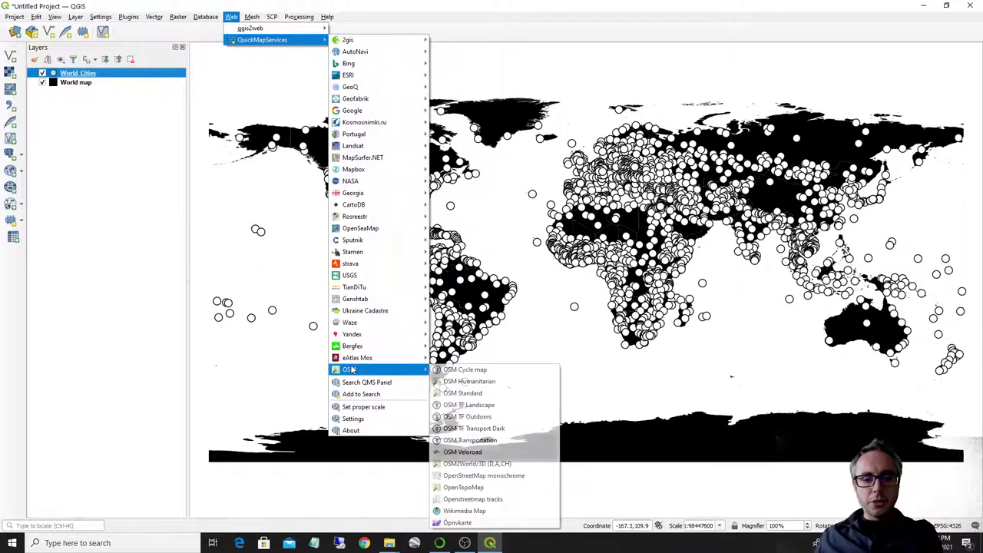
{"action": "left_click", "coordinate": [503, 393]}
Zoom and pan the canvas to North Africa and the Mediterranean.
{"action": "scroll", "coordinate": [506, 273], "scroll_direction": "up", "scroll_amount": 2}
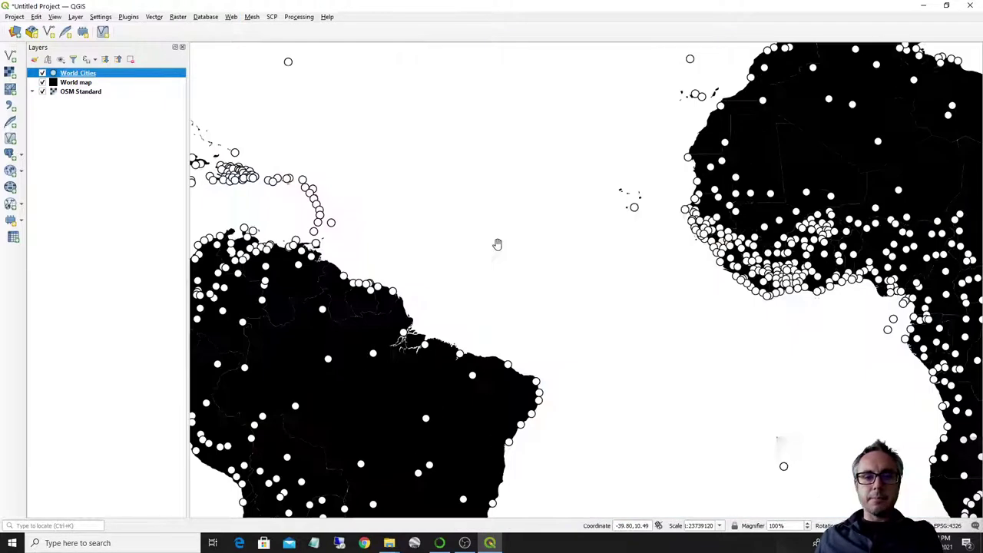
{"action": "left_click_drag", "start_coordinate": [664, 271], "coordinate": [424, 260]}
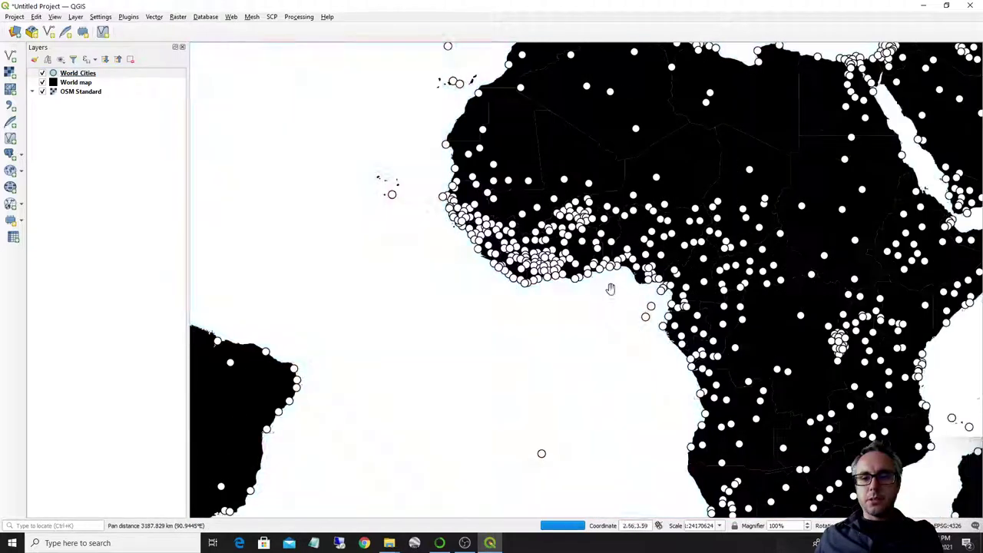
{"action": "left_click_drag", "start_coordinate": [610, 281], "coordinate": [545, 435]}
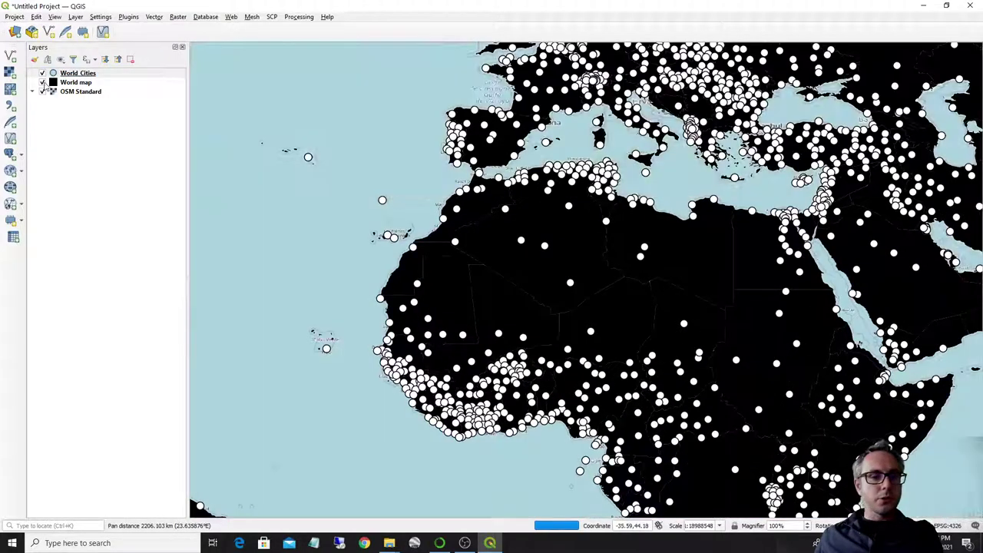
In World map's Symbology, try and apply a light gray fill for the countries.
{"action": "left_click", "coordinate": [55, 86]}
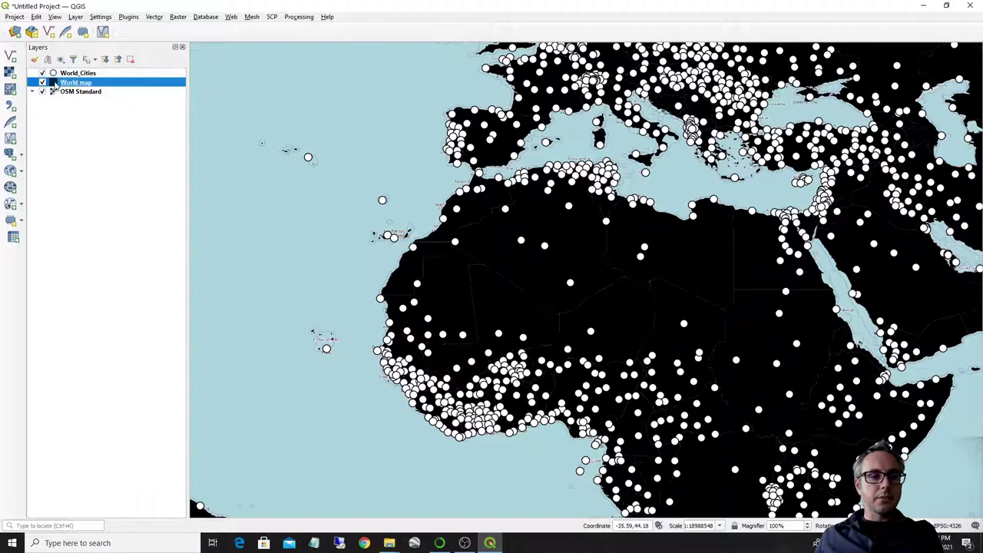
{"action": "double_click", "coordinate": [115, 82]}
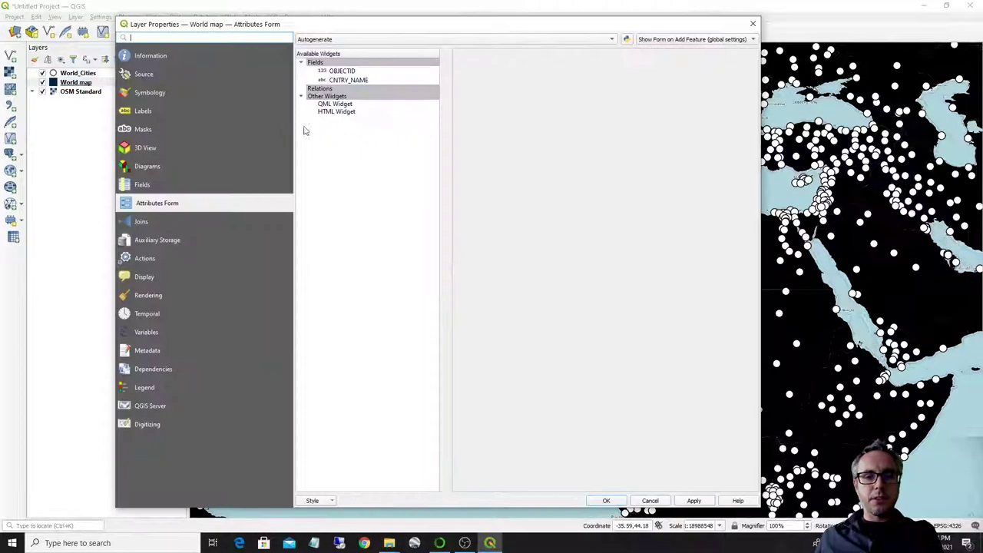
{"action": "left_click", "coordinate": [151, 93]}
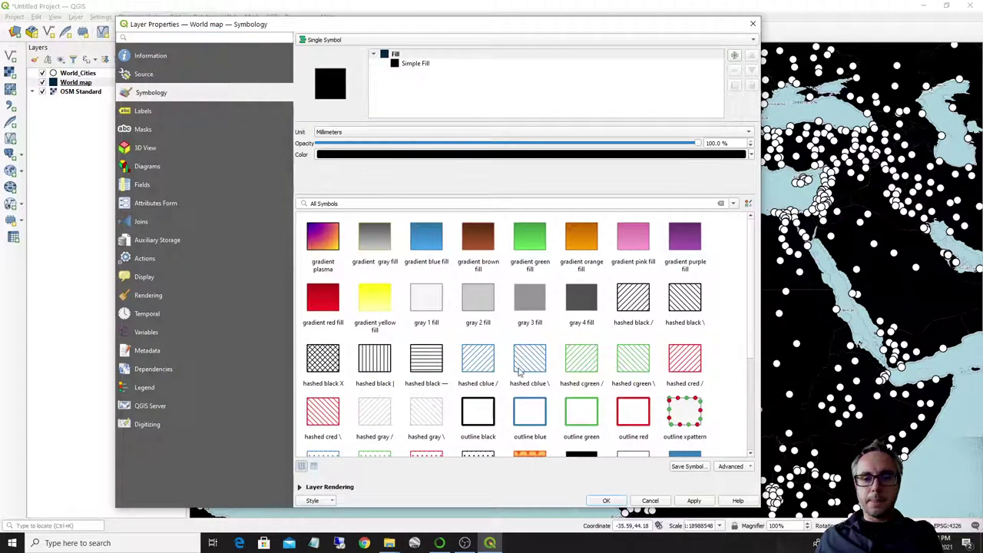
{"action": "left_click", "coordinate": [427, 307]}
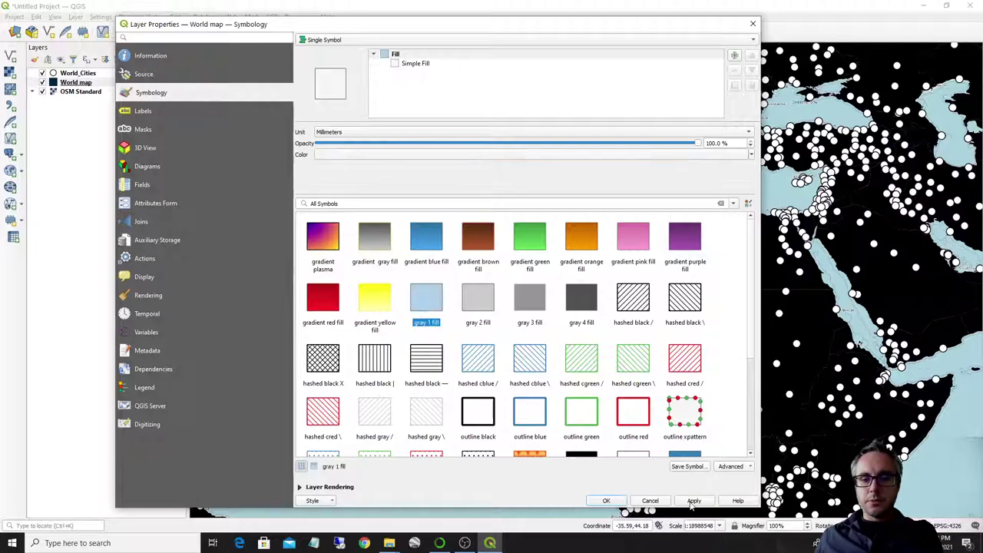
{"action": "left_click", "coordinate": [693, 501]}
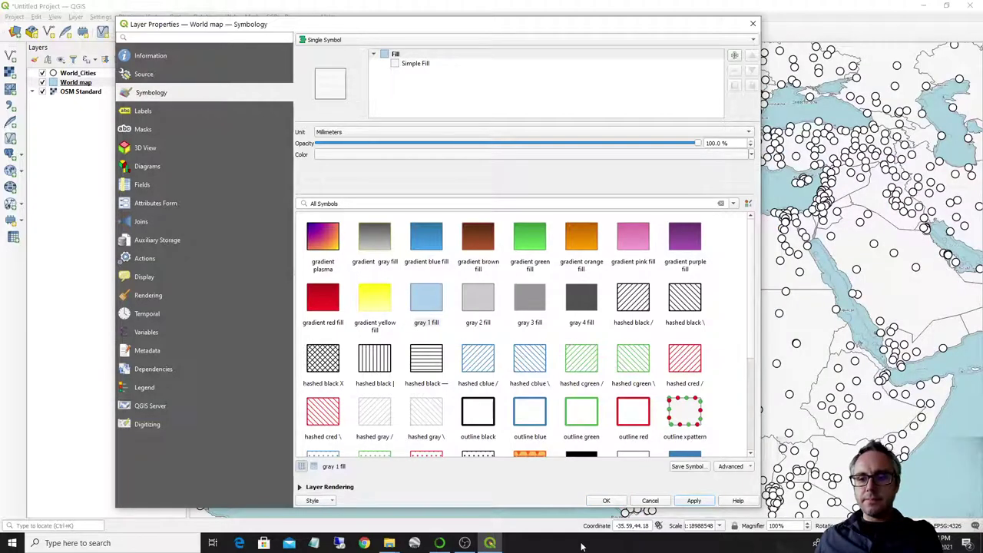
Switch World map to the 'outline black' no-fill style, apply and close.
{"action": "left_click", "coordinate": [477, 415]}
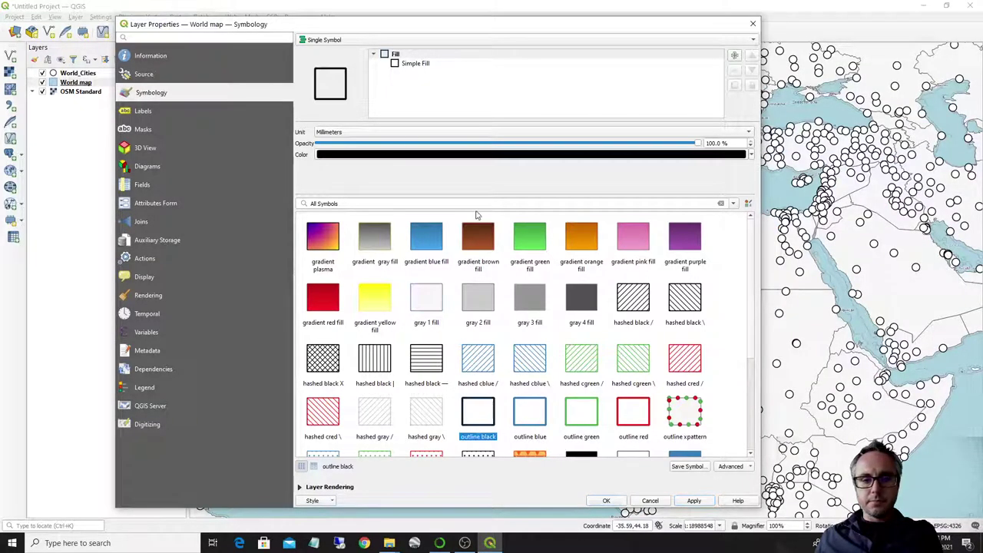
{"action": "left_click", "coordinate": [413, 64]}
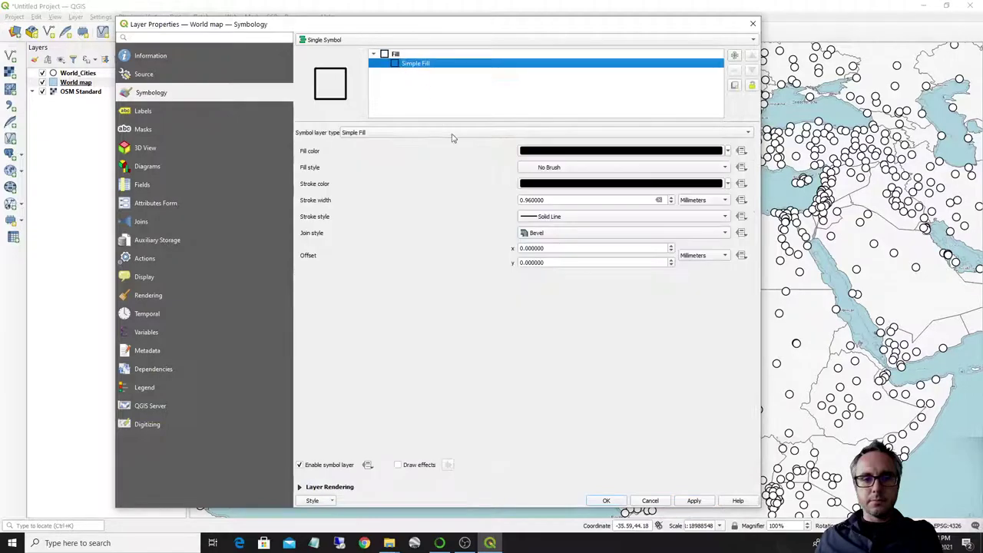
{"action": "left_click", "coordinate": [694, 500]}
{"action": "left_click", "coordinate": [606, 501]}
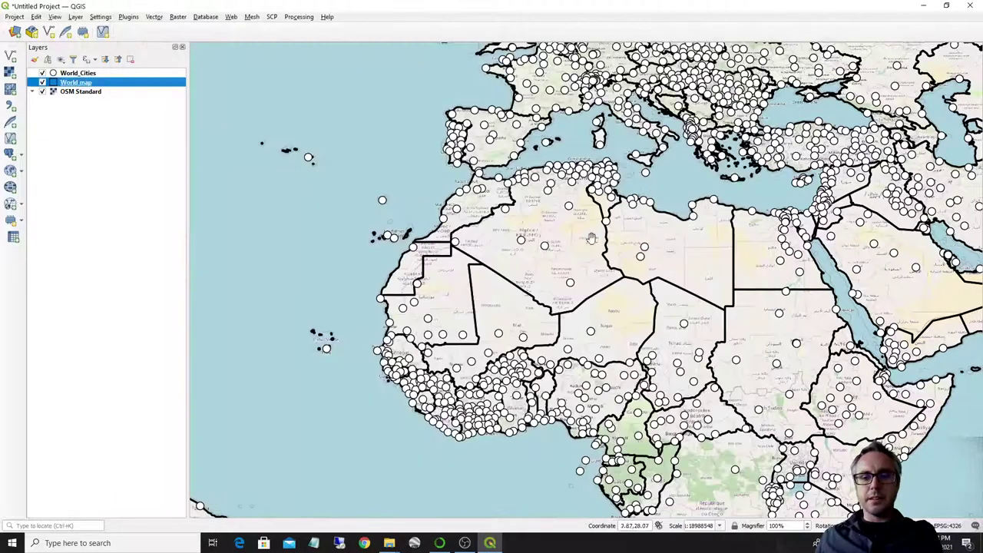
Pan to Europe, launch qgis2web Create web map and generate the Leaflet preview with OSM Standard.
{"action": "left_click_drag", "start_coordinate": [620, 50], "coordinate": [605, 114]}
{"action": "scroll", "coordinate": [605, 114], "scroll_direction": "up", "scroll_amount": 1}
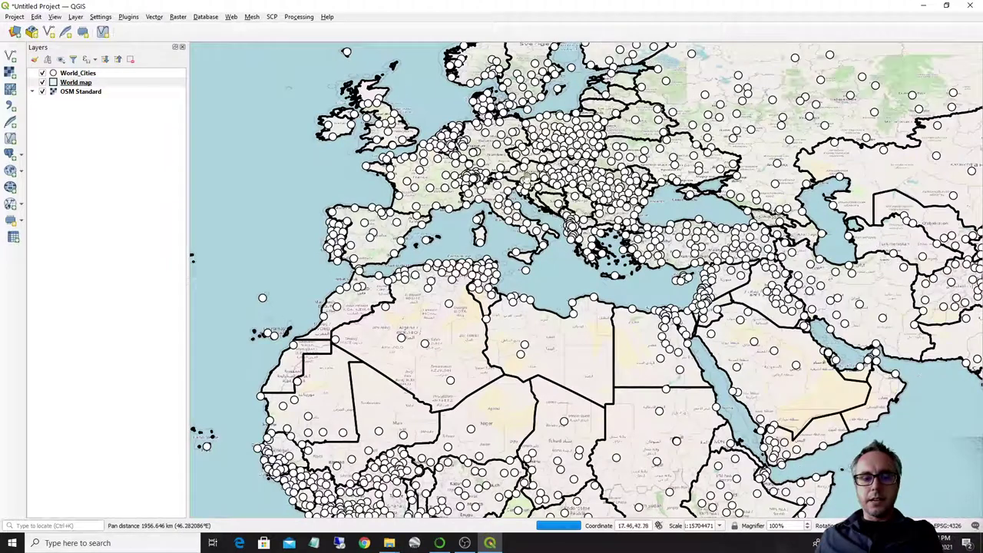
{"action": "left_click", "coordinate": [231, 17]}
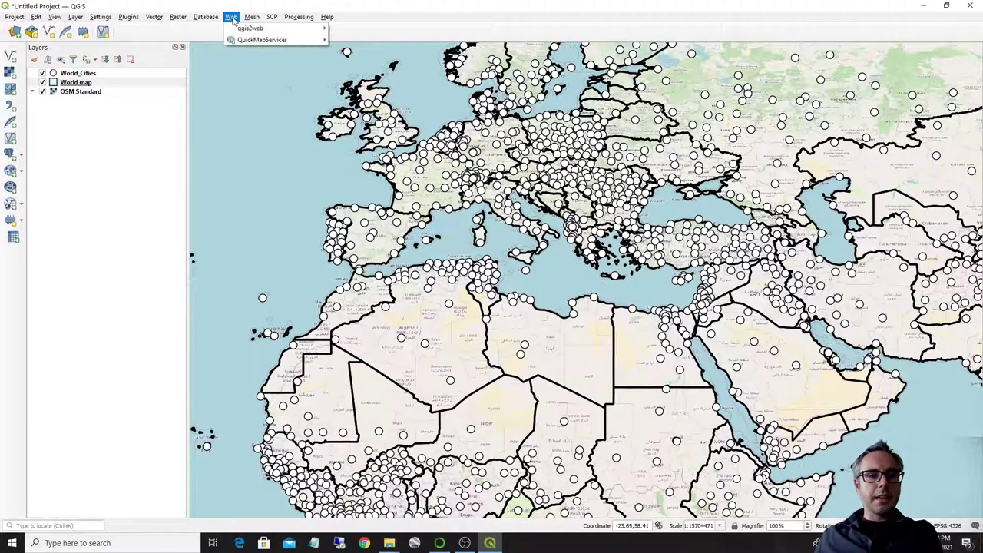
{"action": "left_click", "coordinate": [231, 16]}
{"action": "left_click", "coordinate": [231, 17]}
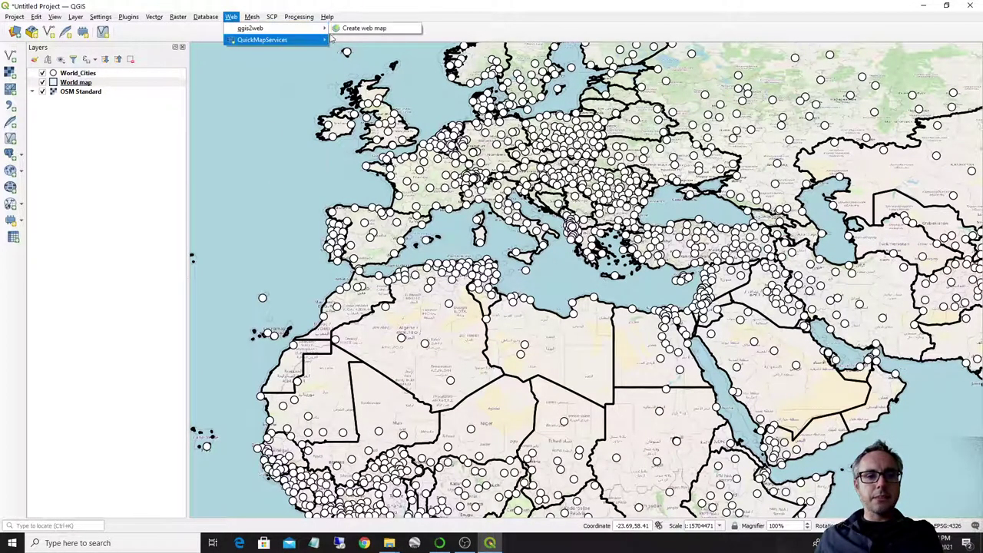
{"action": "mouse_move", "coordinate": [304, 29]}
{"action": "left_click", "coordinate": [361, 28]}
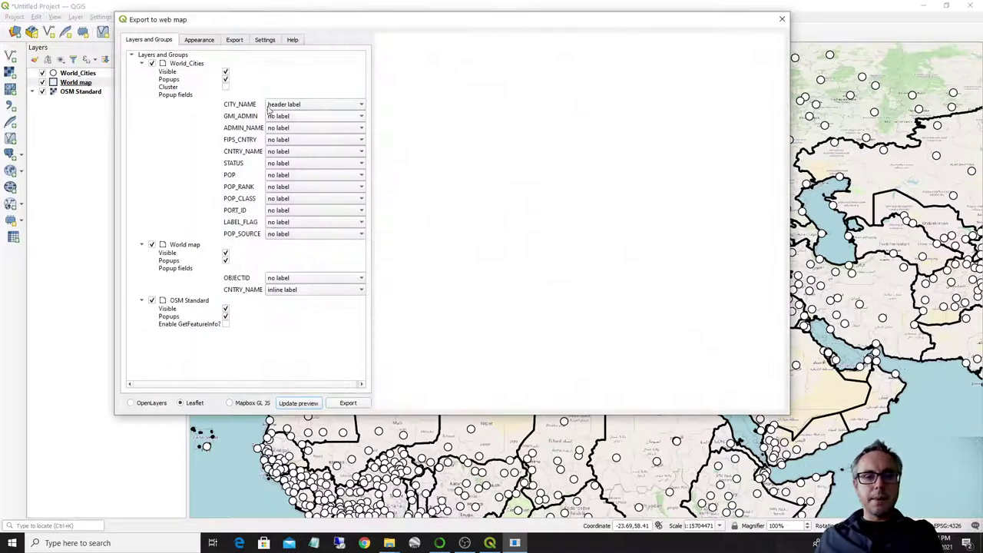
{"action": "left_click", "coordinate": [301, 404]}
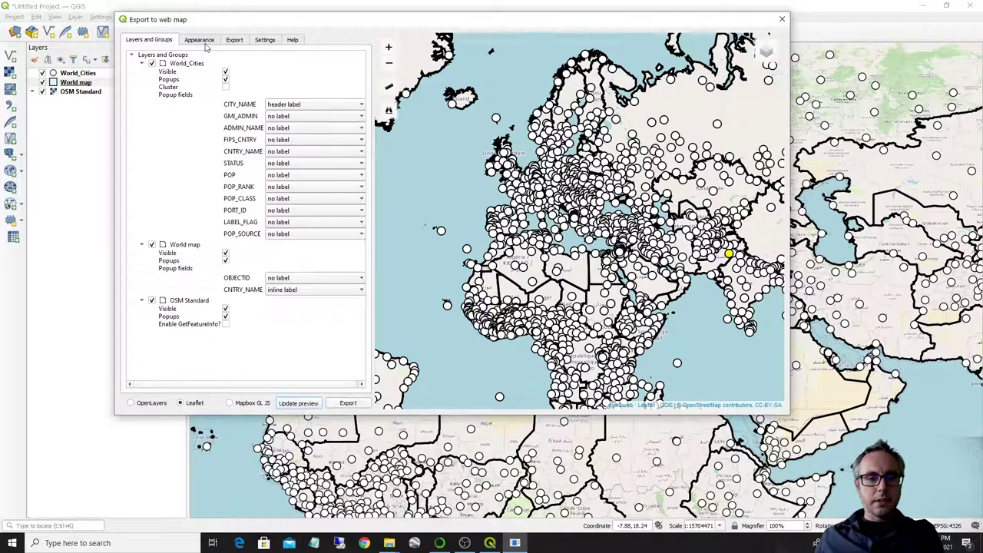
In Appearance, set the attribute filter to CNTRY_NAME only, dropping FIPS_CNTRY and POP.
{"action": "left_click", "coordinate": [199, 40]}
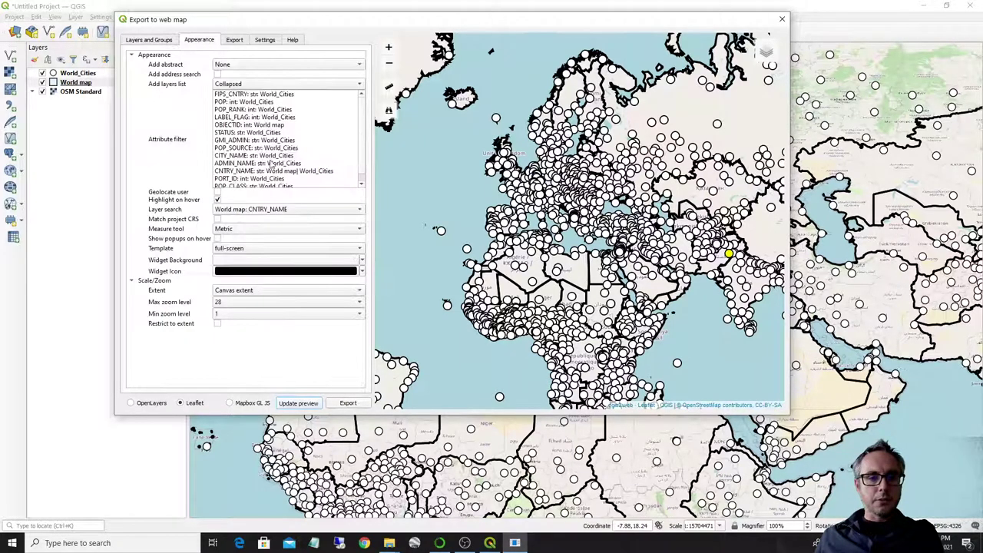
{"action": "left_click", "coordinate": [292, 103]}
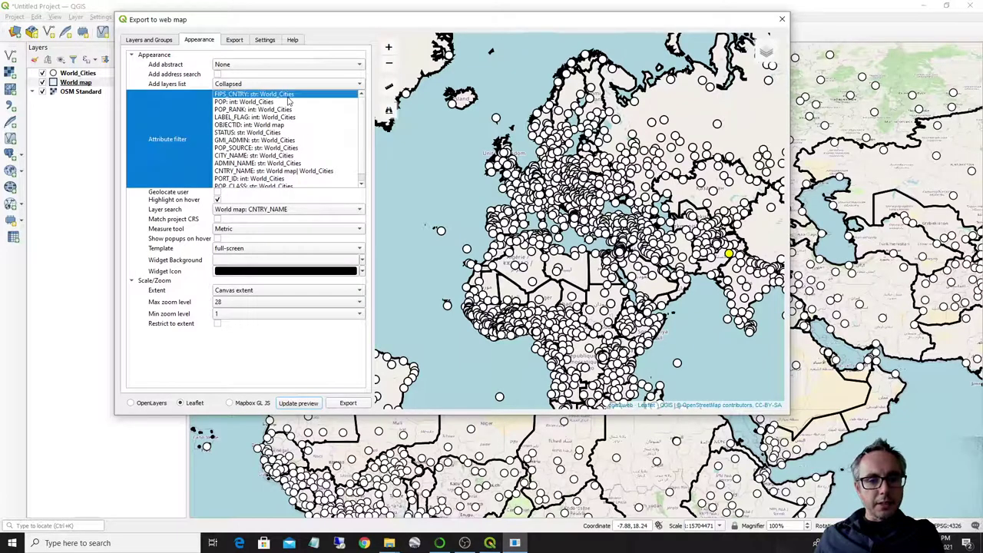
{"action": "left_click", "coordinate": [278, 103]}
{"action": "left_click", "coordinate": [277, 94]}
{"action": "scroll", "coordinate": [357, 152], "scroll_direction": "down", "scroll_amount": 1}
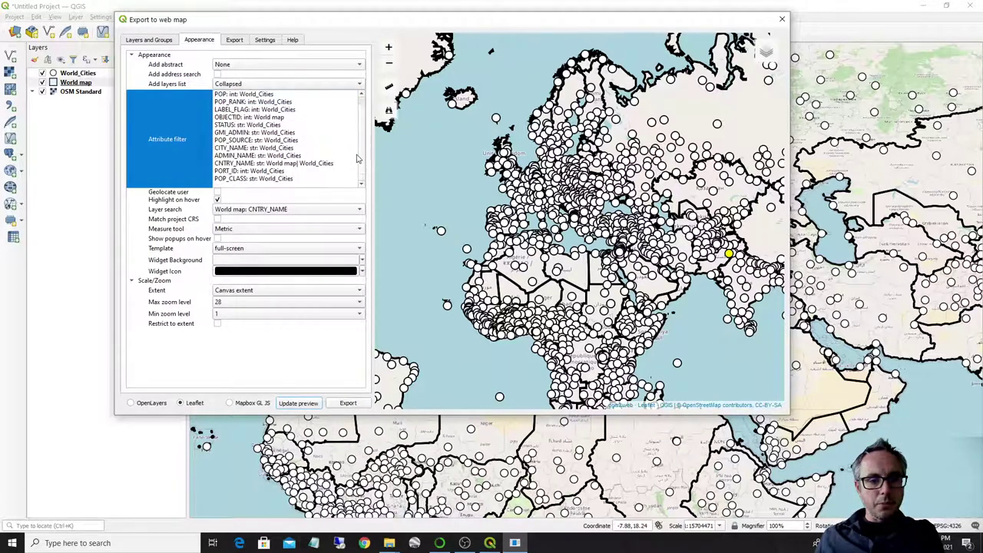
{"action": "left_click", "coordinate": [308, 164]}
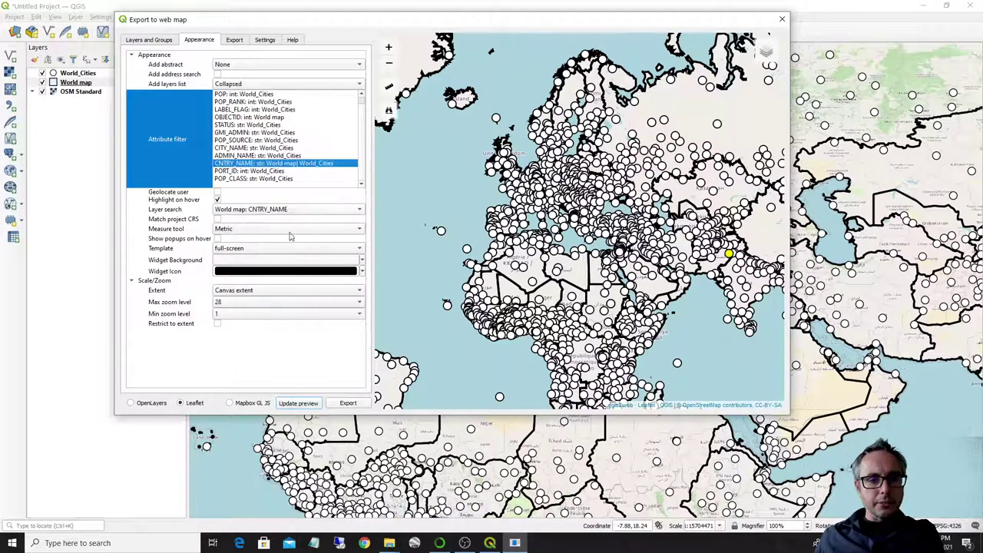
Update the preview with the country filter and export the Leaflet web map.
{"action": "left_click", "coordinate": [300, 403]}
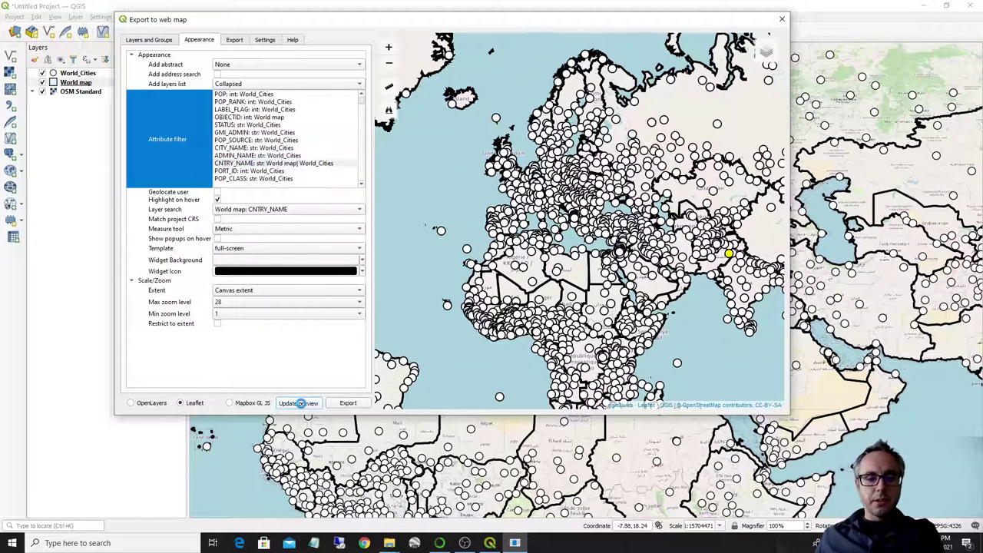
{"action": "left_click", "coordinate": [300, 403]}
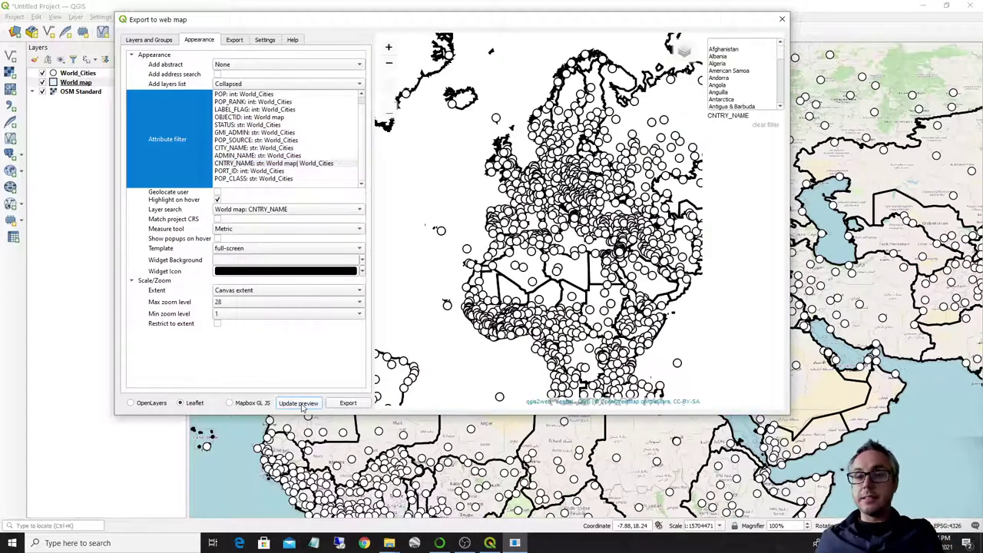
{"action": "left_click", "coordinate": [348, 403]}
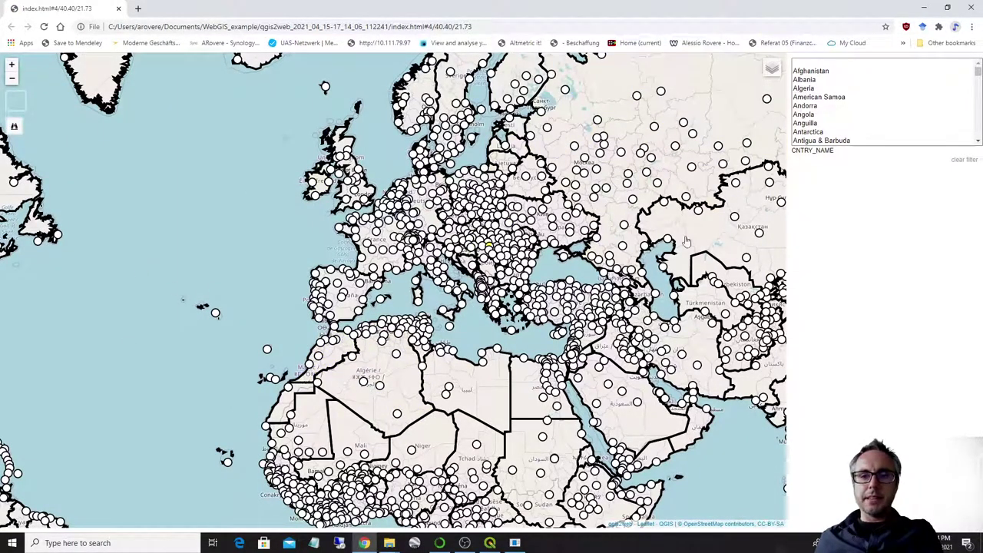
Choose Belgium in the country filter and open Antwerpen's city popup.
{"action": "scroll", "coordinate": [862, 119], "scroll_direction": "down", "scroll_amount": 3}
{"action": "scroll", "coordinate": [822, 123], "scroll_direction": "down", "scroll_amount": 2}
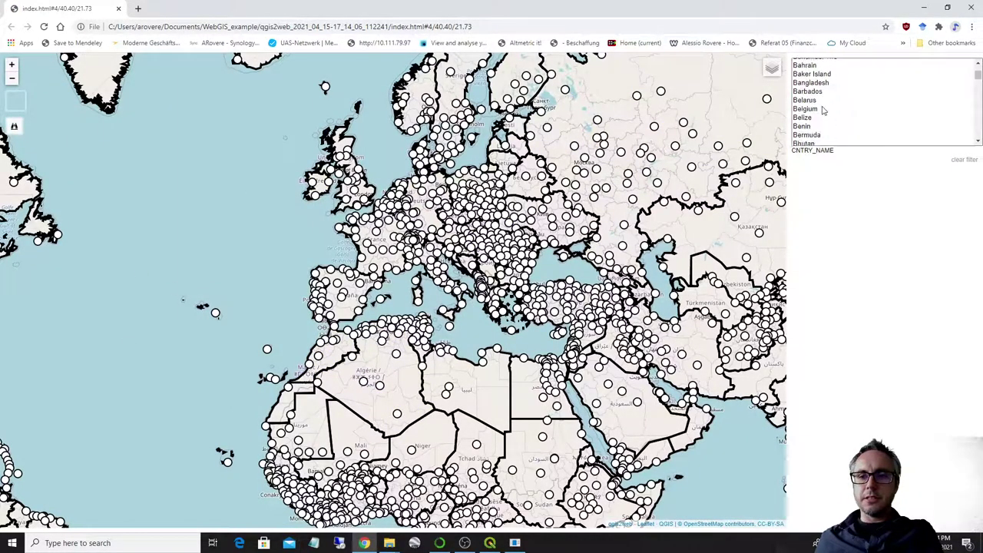
{"action": "left_click", "coordinate": [815, 112]}
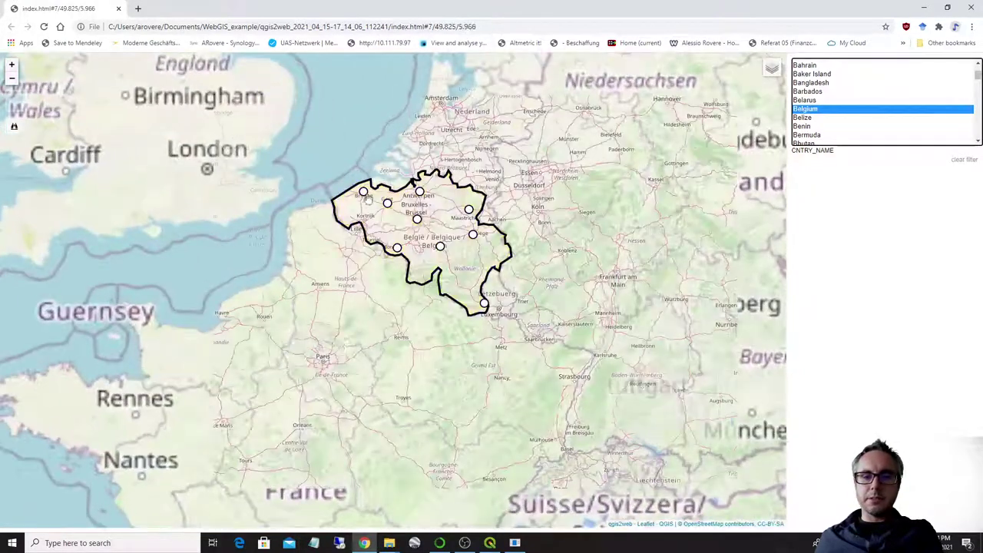
{"action": "double_click", "coordinate": [418, 187]}
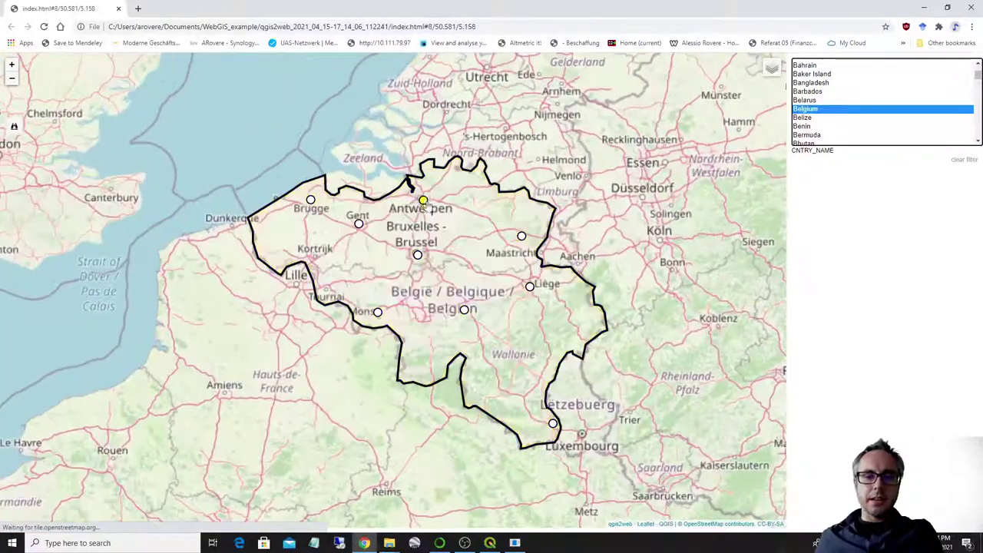